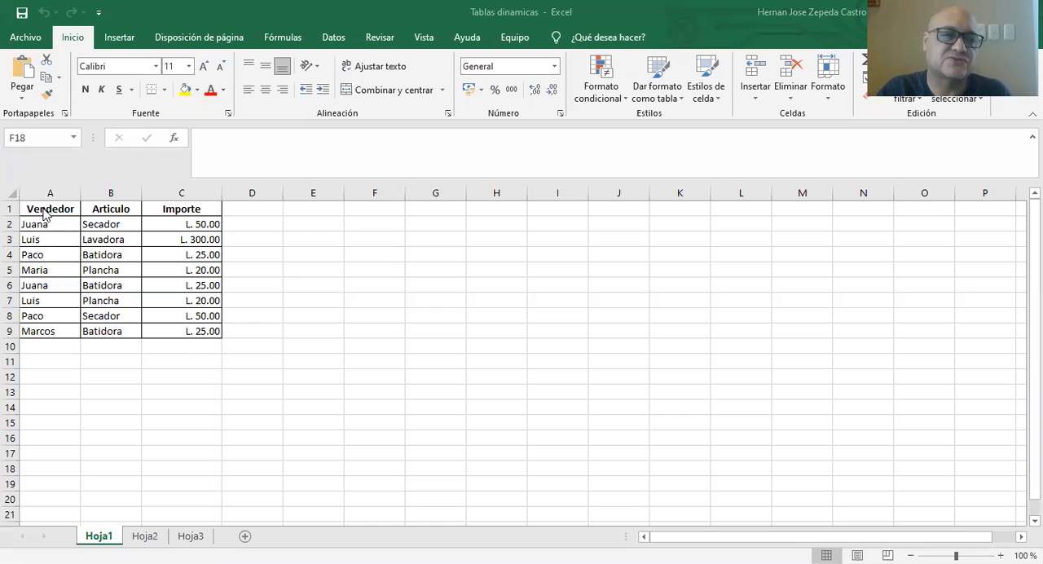
Sort the sales table in A1:C9 from A to Z by the Vendedor column.
{"action": "left_click_drag", "start_coordinate": [45, 203], "coordinate": [179, 327]}
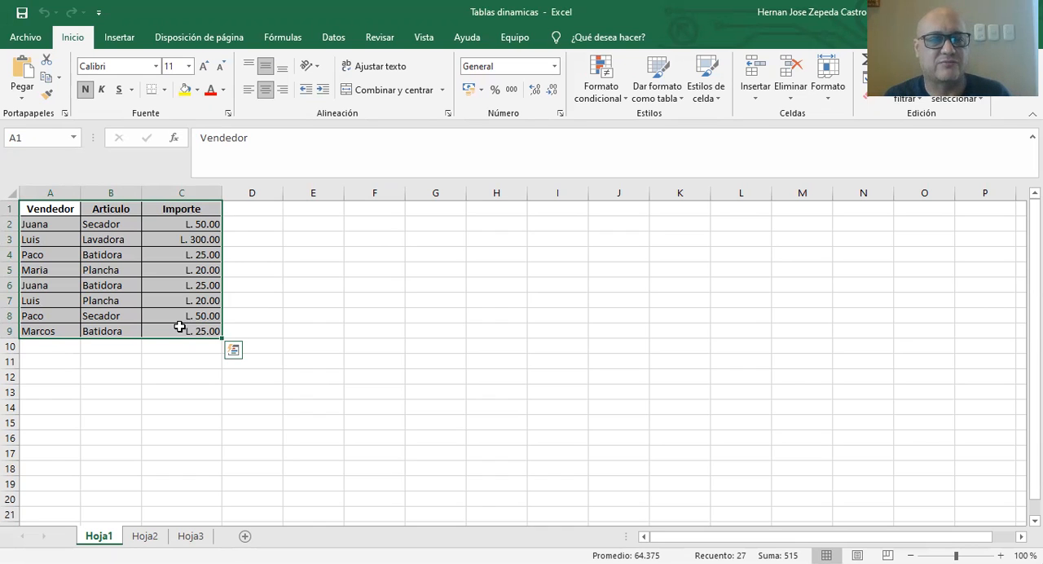
{"action": "left_click", "coordinate": [233, 349]}
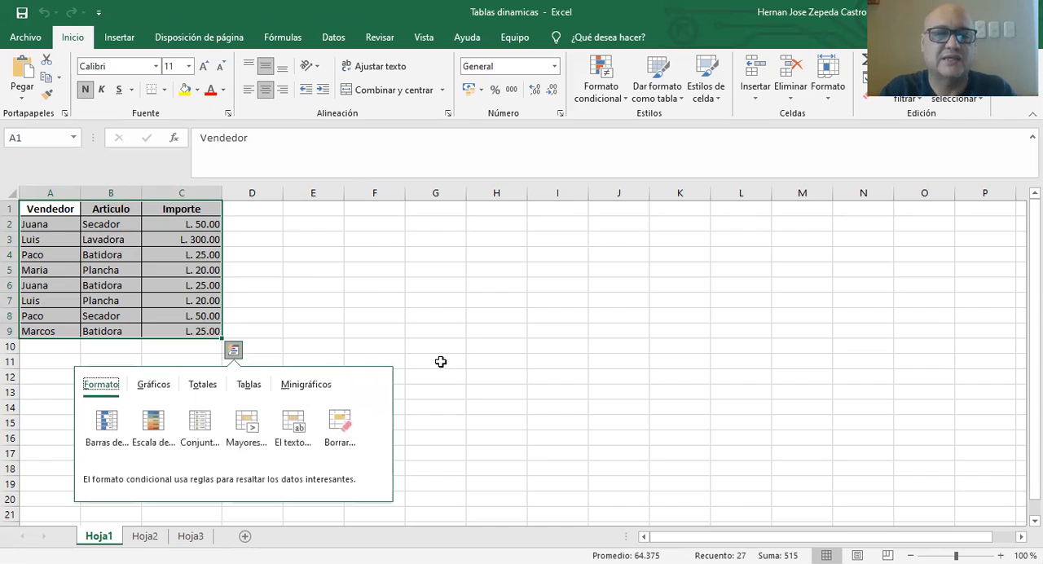
{"action": "scroll", "coordinate": [440, 361], "scroll_direction": "up", "scroll_amount": 6}
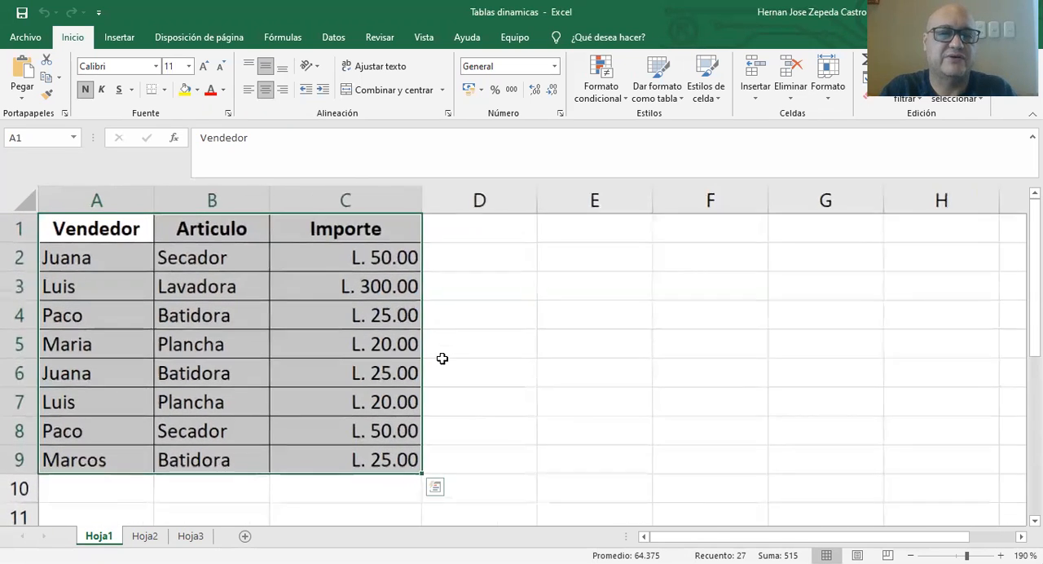
{"action": "scroll", "coordinate": [442, 359], "scroll_direction": "down", "scroll_amount": 1}
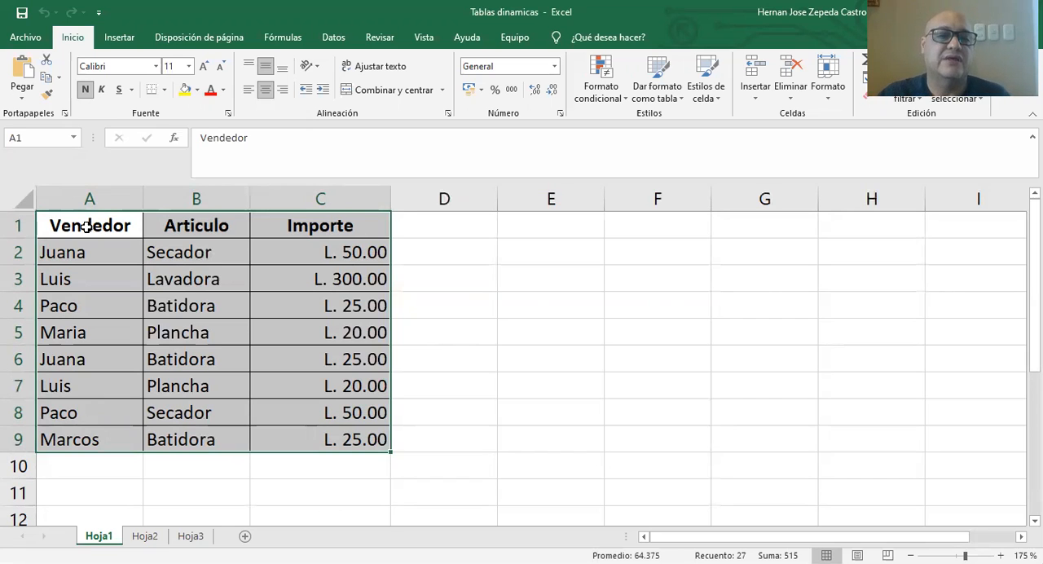
{"action": "left_click_drag", "start_coordinate": [87, 226], "coordinate": [304, 437]}
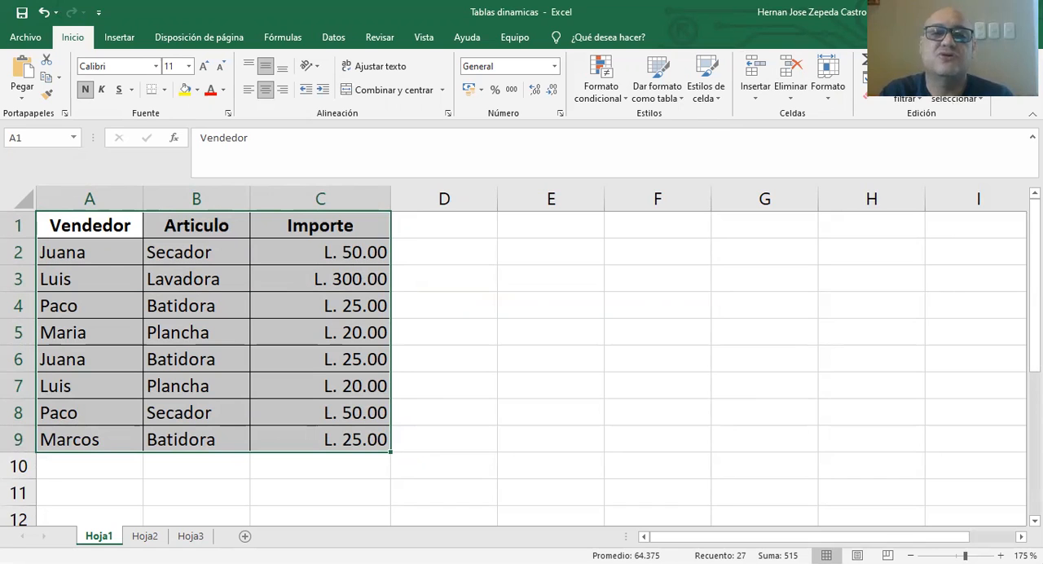
{"action": "left_click", "coordinate": [345, 41]}
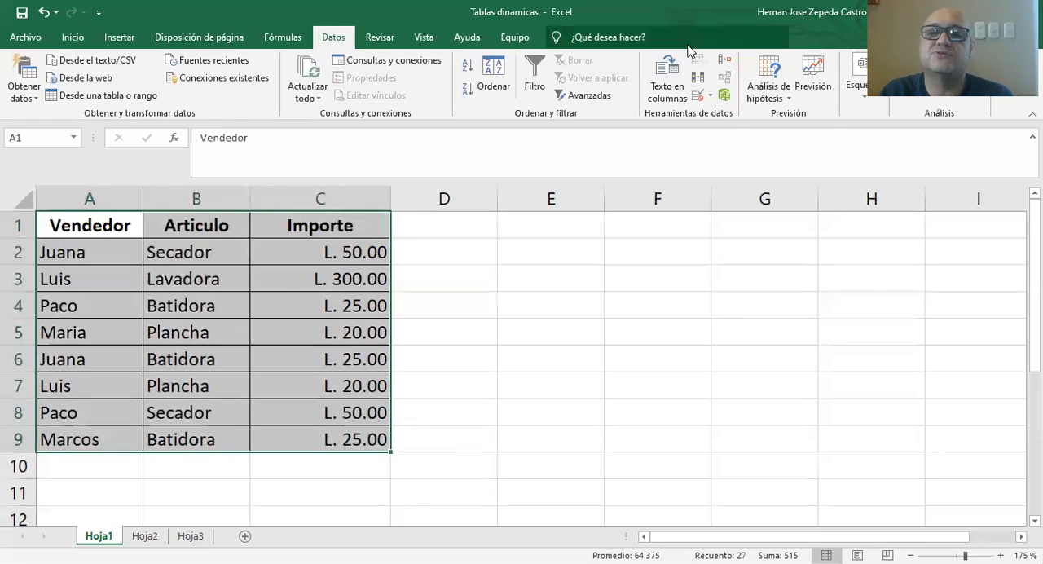
{"action": "left_click", "coordinate": [469, 69]}
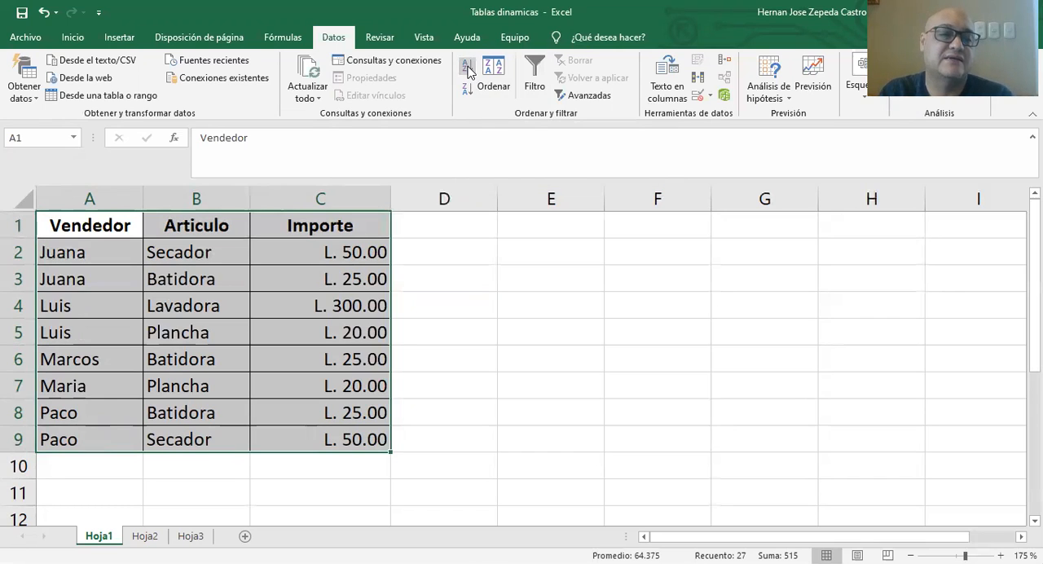
Examine the sorted records cell by cell in the Vendedor, Articulo and Importe columns.
{"action": "left_click", "coordinate": [72, 249]}
{"action": "left_click", "coordinate": [75, 269]}
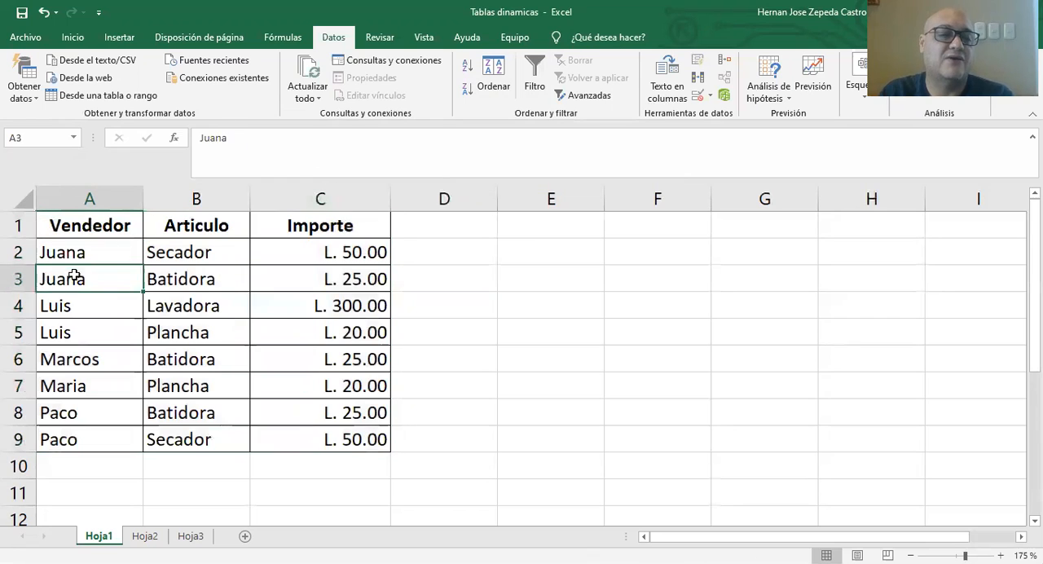
{"action": "left_click", "coordinate": [70, 303]}
{"action": "left_click", "coordinate": [65, 328]}
{"action": "left_click", "coordinate": [76, 356]}
{"action": "left_click", "coordinate": [68, 385]}
{"action": "left_click", "coordinate": [63, 405]}
{"action": "left_click", "coordinate": [67, 432]}
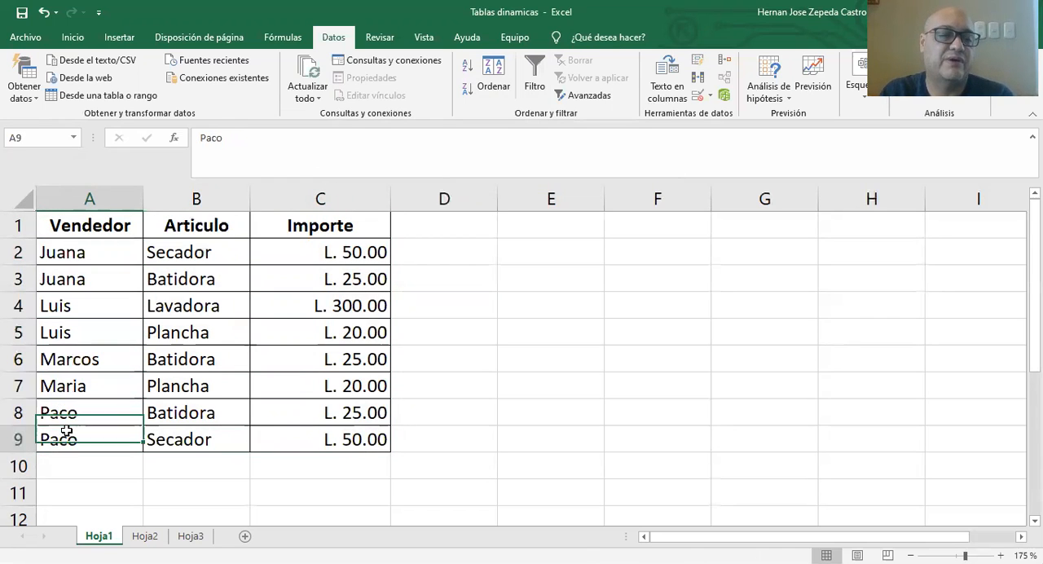
{"action": "left_click", "coordinate": [201, 252]}
{"action": "left_click", "coordinate": [195, 282]}
{"action": "left_click", "coordinate": [195, 306]}
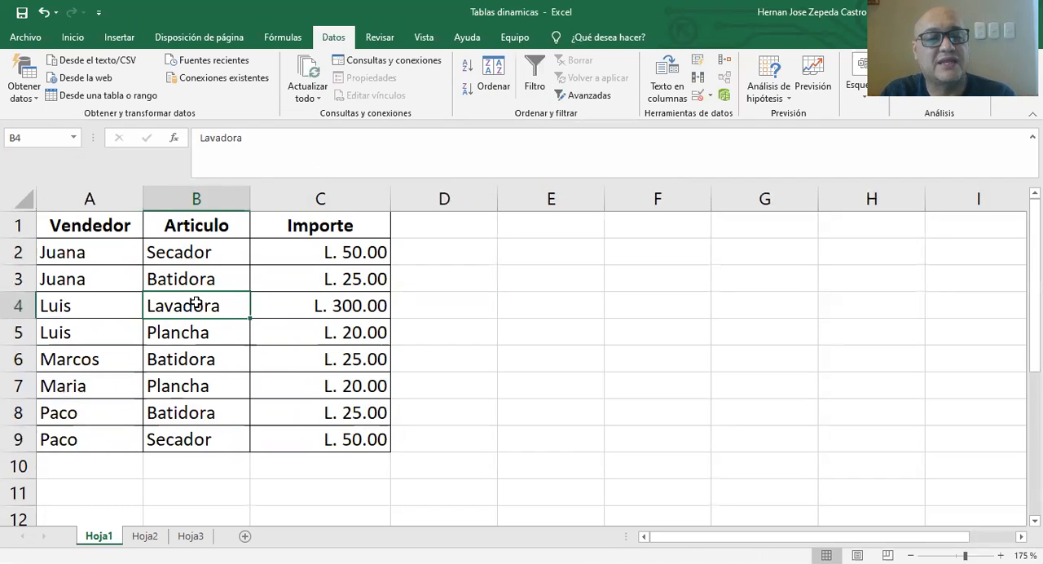
{"action": "left_click", "coordinate": [195, 330]}
{"action": "left_click", "coordinate": [190, 369]}
{"action": "left_click", "coordinate": [189, 386]}
{"action": "left_click", "coordinate": [180, 411]}
{"action": "left_click", "coordinate": [178, 439]}
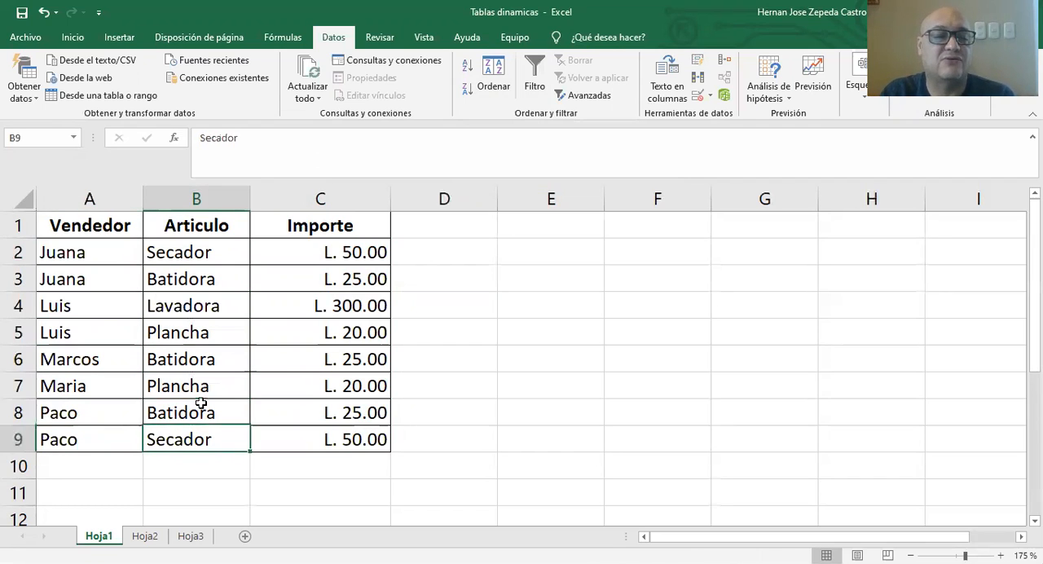
{"action": "left_click", "coordinate": [303, 251]}
{"action": "left_click", "coordinate": [307, 277]}
{"action": "left_click", "coordinate": [310, 302]}
{"action": "left_click", "coordinate": [309, 330]}
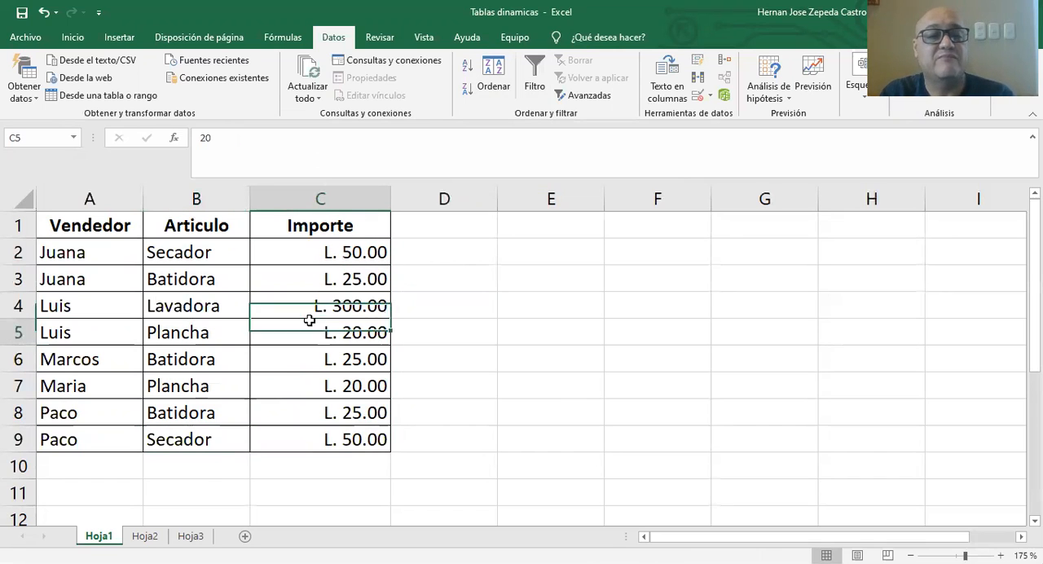
{"action": "left_click", "coordinate": [310, 357]}
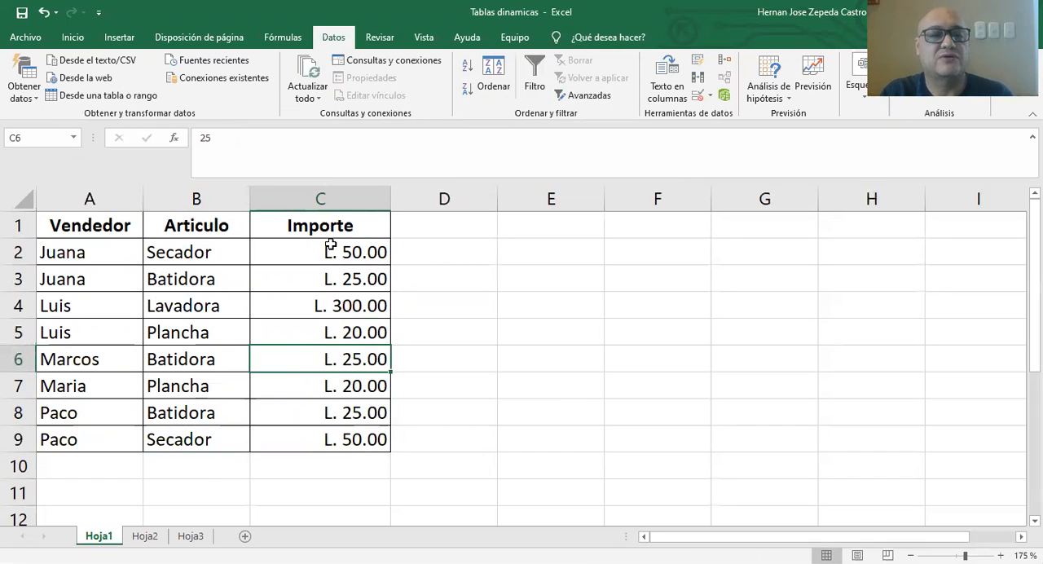
{"action": "left_click", "coordinate": [186, 253]}
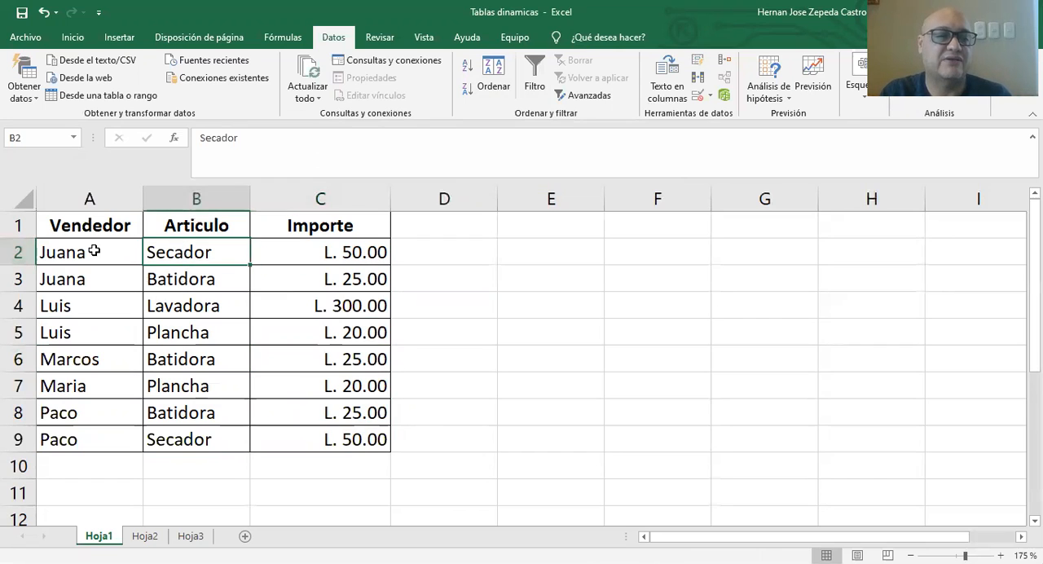
{"action": "left_click", "coordinate": [163, 277]}
{"action": "left_click", "coordinate": [82, 281]}
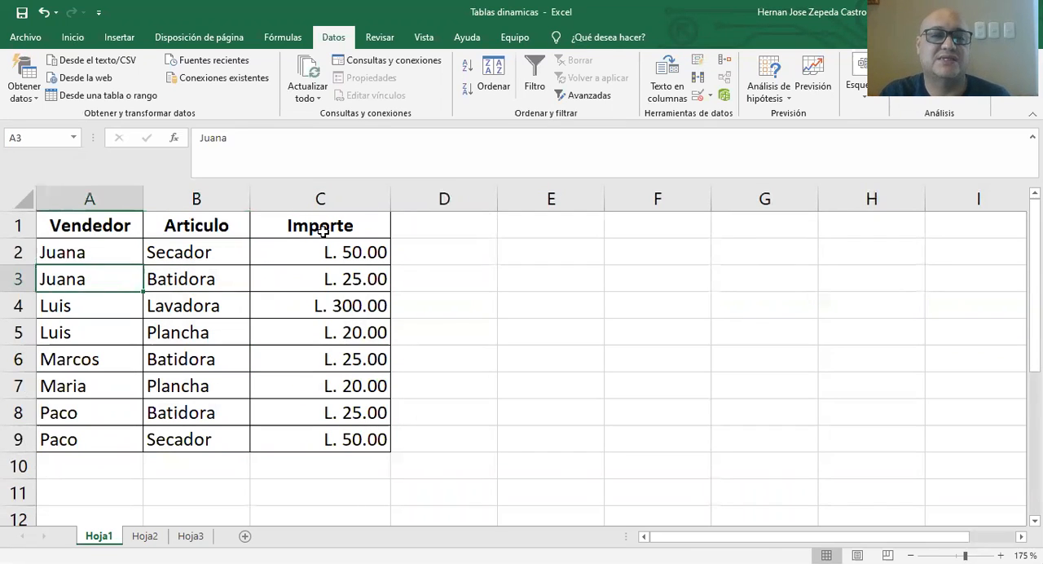
Start a new pivot table with the range A1:C9 on Hoja1 as its source data.
{"action": "left_click_drag", "start_coordinate": [111, 229], "coordinate": [359, 440]}
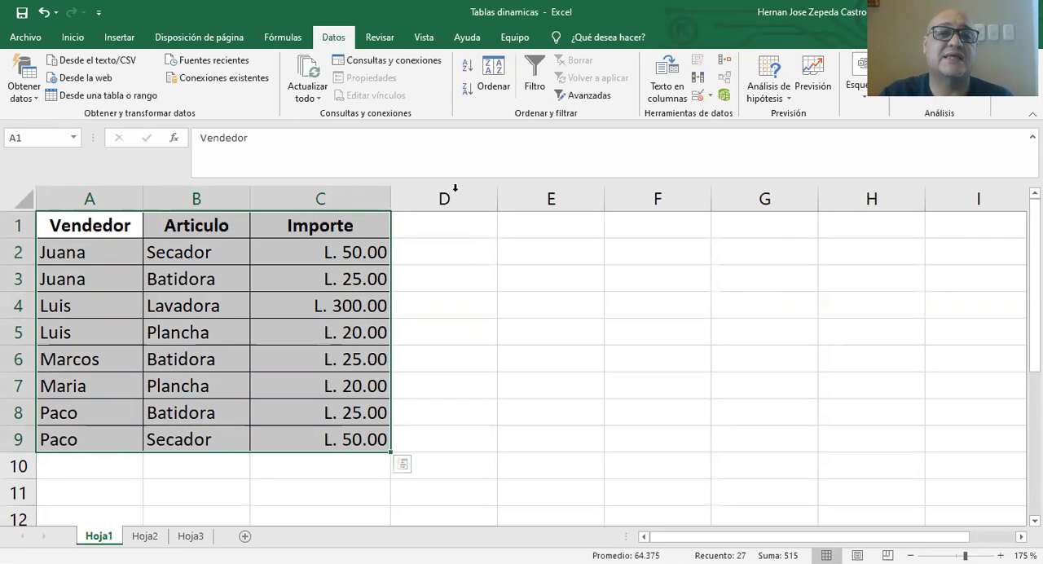
{"action": "left_click", "coordinate": [73, 36]}
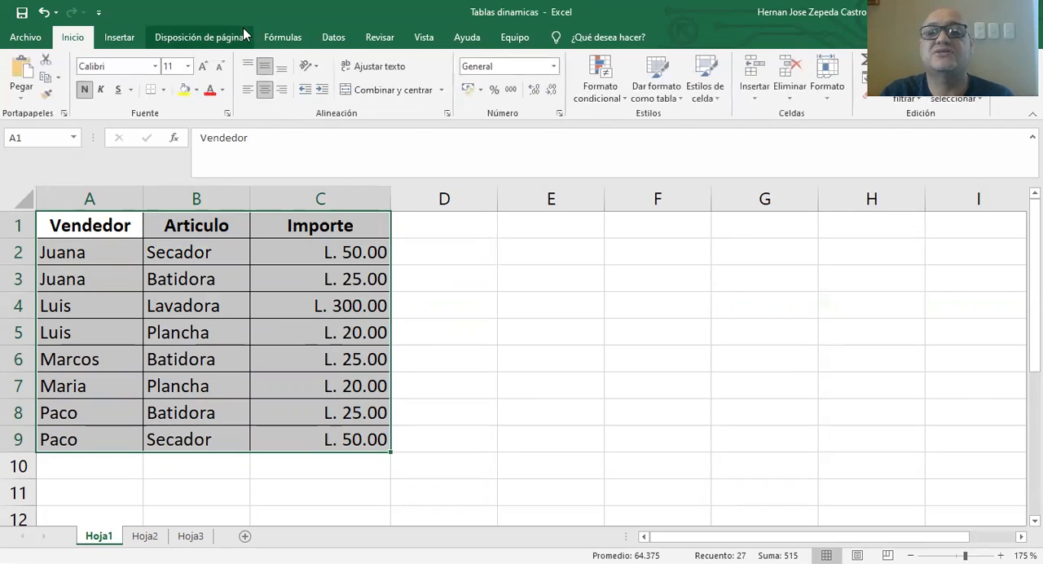
{"action": "left_click", "coordinate": [927, 101]}
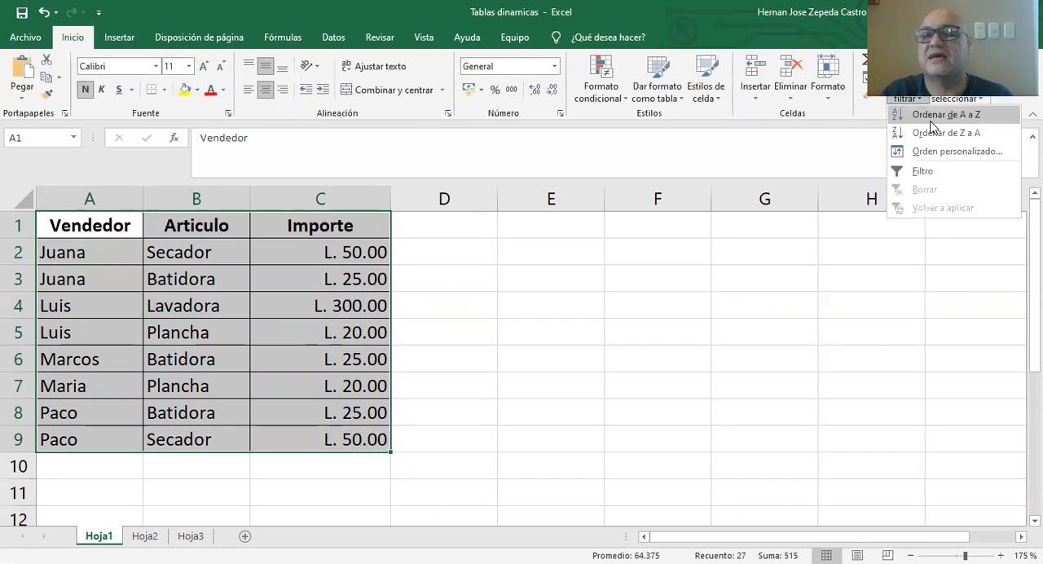
{"action": "left_click", "coordinate": [554, 145]}
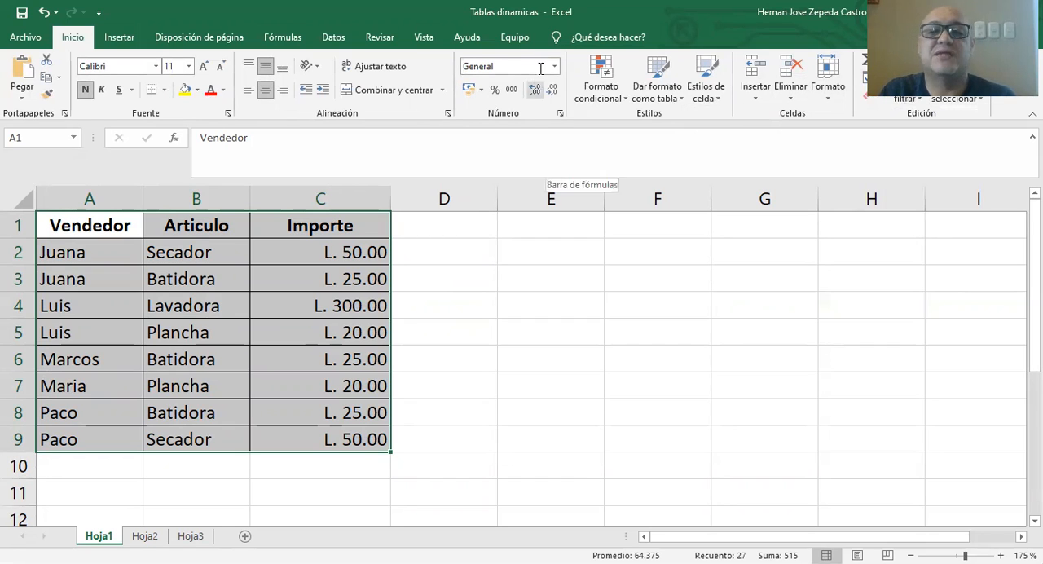
{"action": "left_click", "coordinate": [119, 38]}
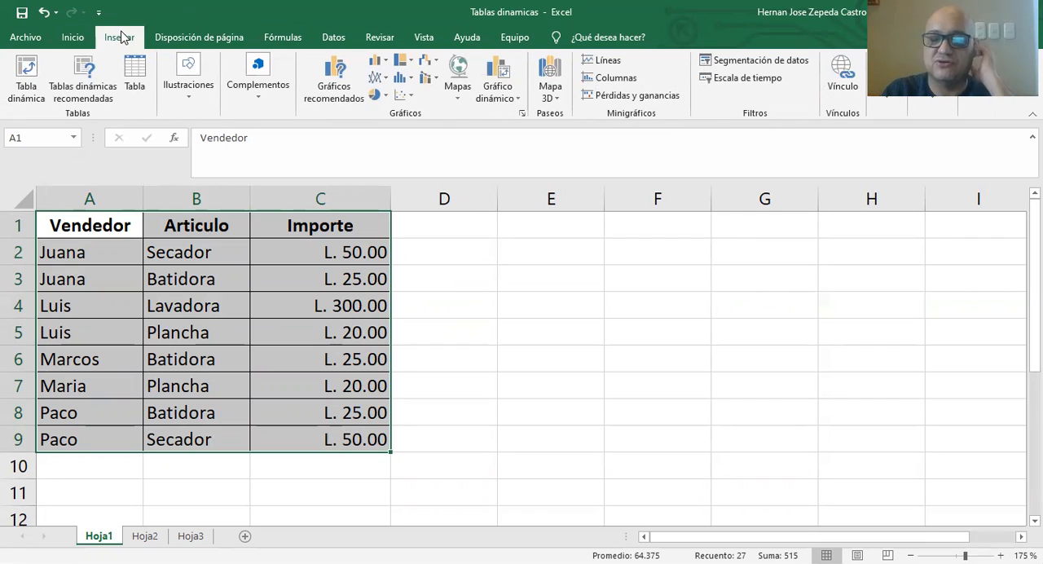
{"action": "left_click", "coordinate": [41, 71]}
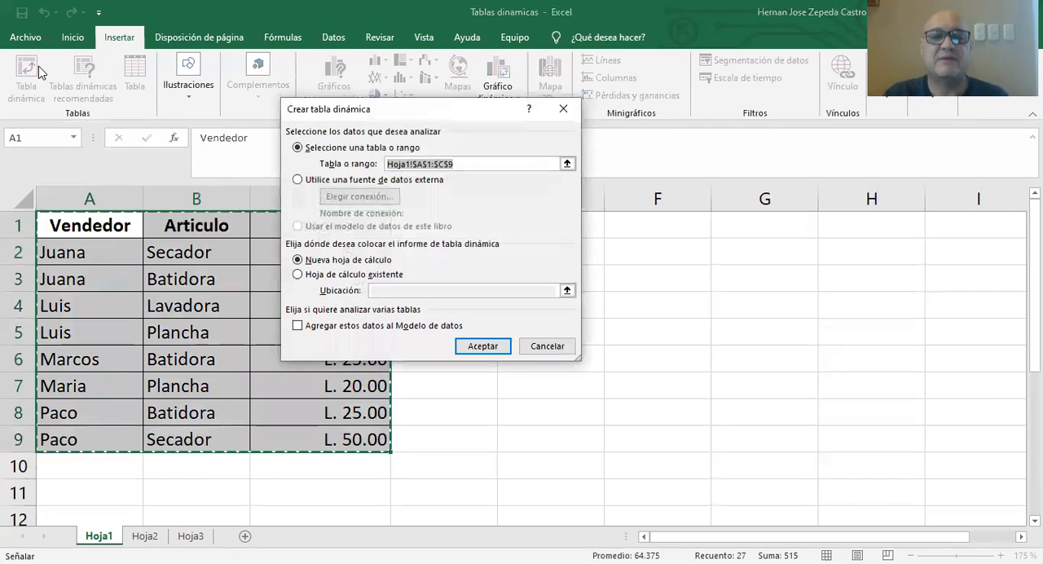
{"action": "left_click_drag", "start_coordinate": [447, 120], "coordinate": [613, 225]}
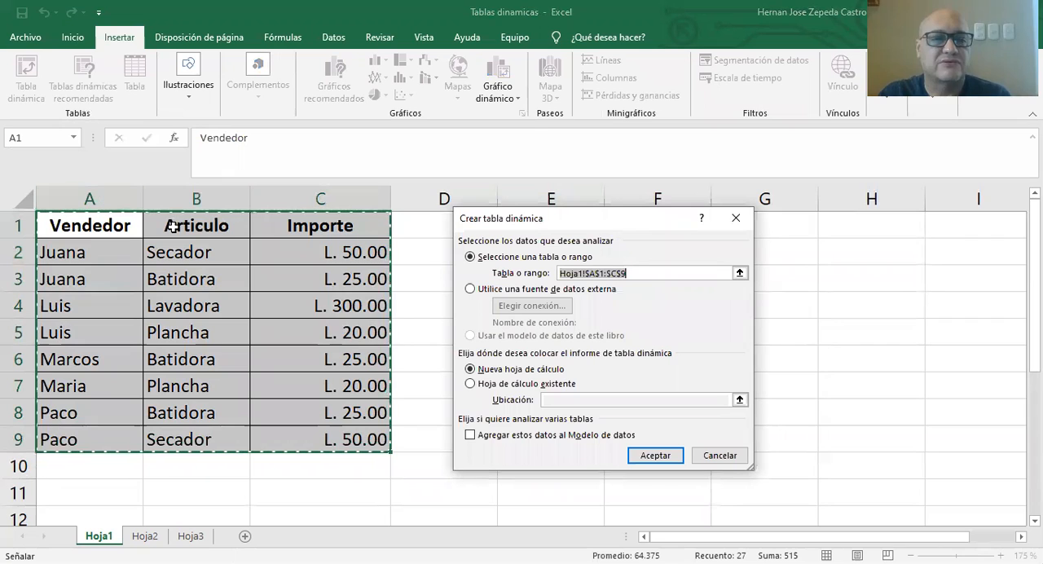
{"action": "left_click", "coordinate": [633, 64]}
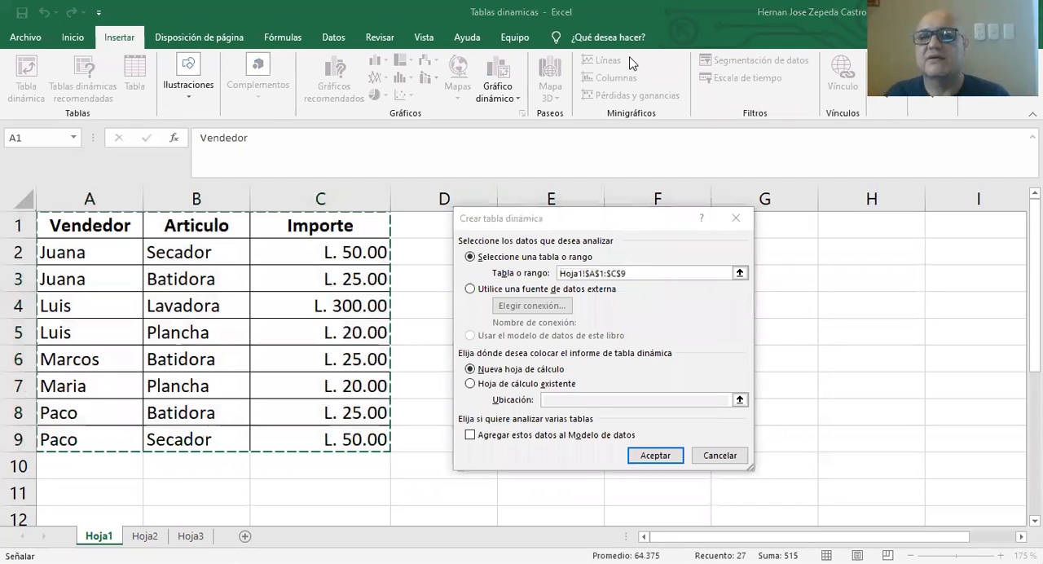
{"action": "left_click", "coordinate": [633, 63]}
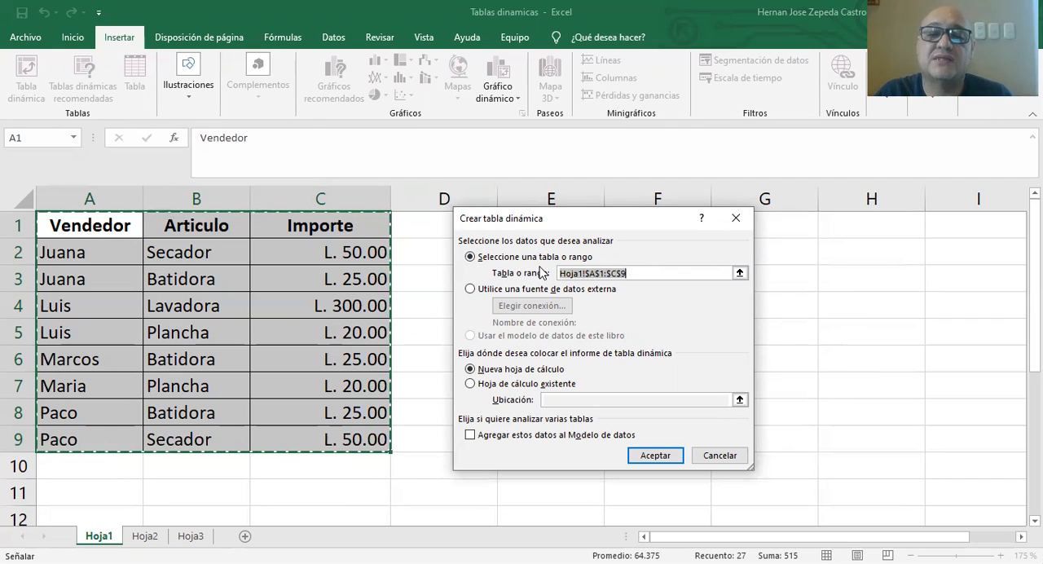
{"action": "left_click_drag", "start_coordinate": [66, 222], "coordinate": [100, 226]}
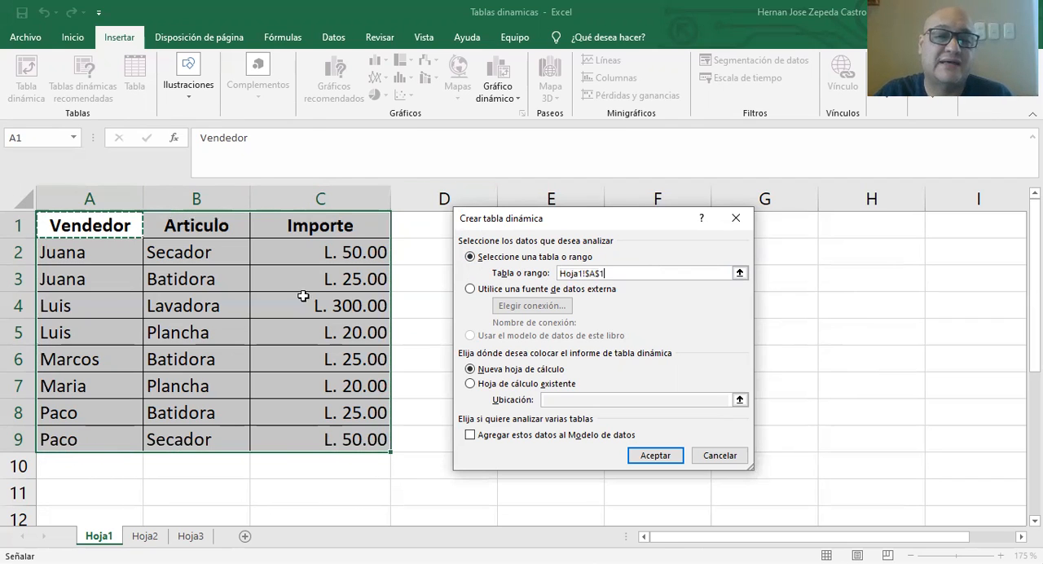
{"action": "left_click_drag", "start_coordinate": [328, 444], "coordinate": [330, 444]}
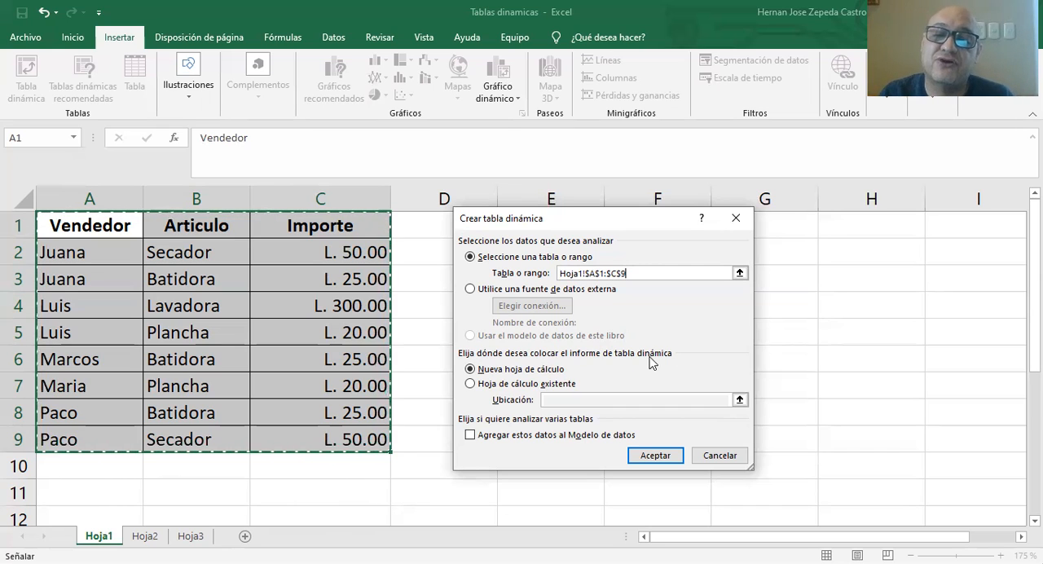
Create the pivot table on a new worksheet and move that sheet after Hoja3.
{"action": "left_click", "coordinate": [495, 384]}
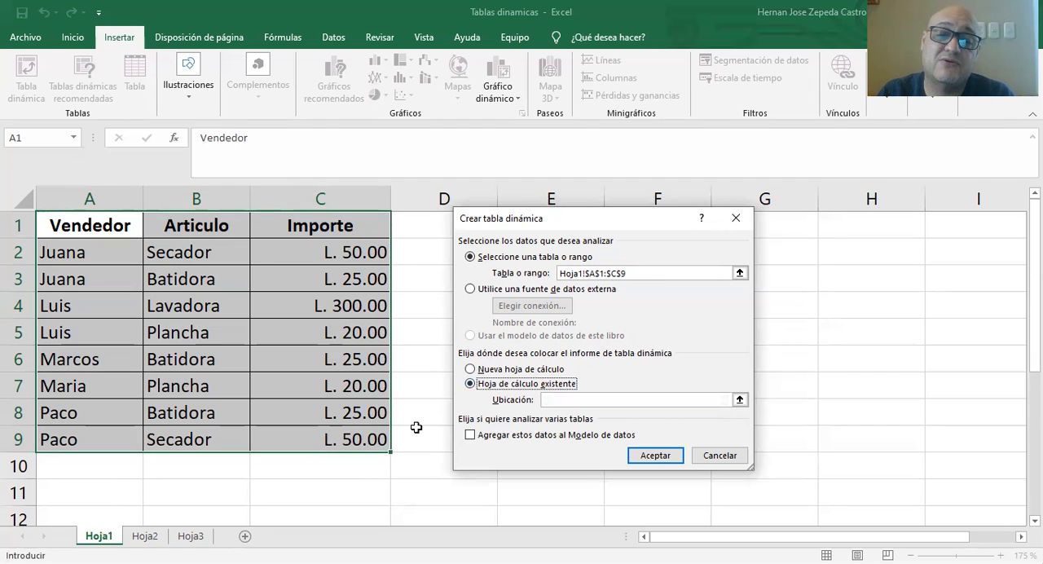
{"action": "left_click", "coordinate": [60, 488]}
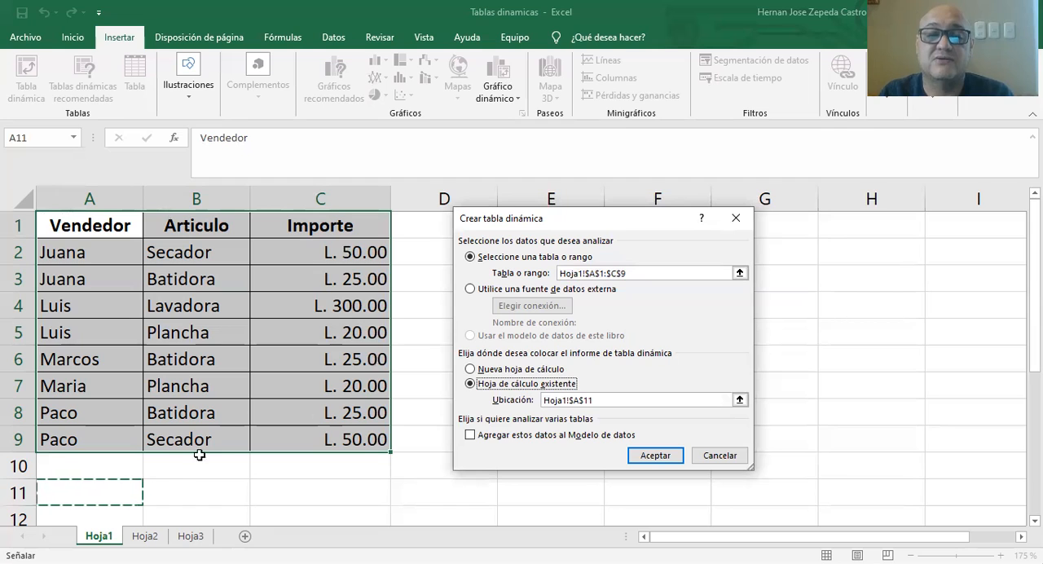
{"action": "left_click", "coordinate": [550, 371]}
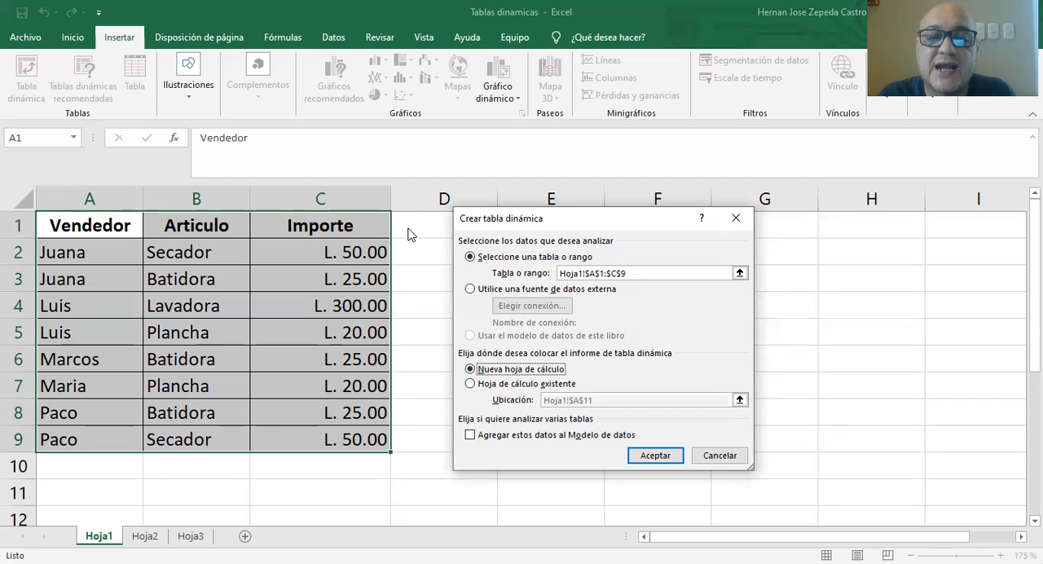
{"action": "left_click", "coordinate": [655, 456]}
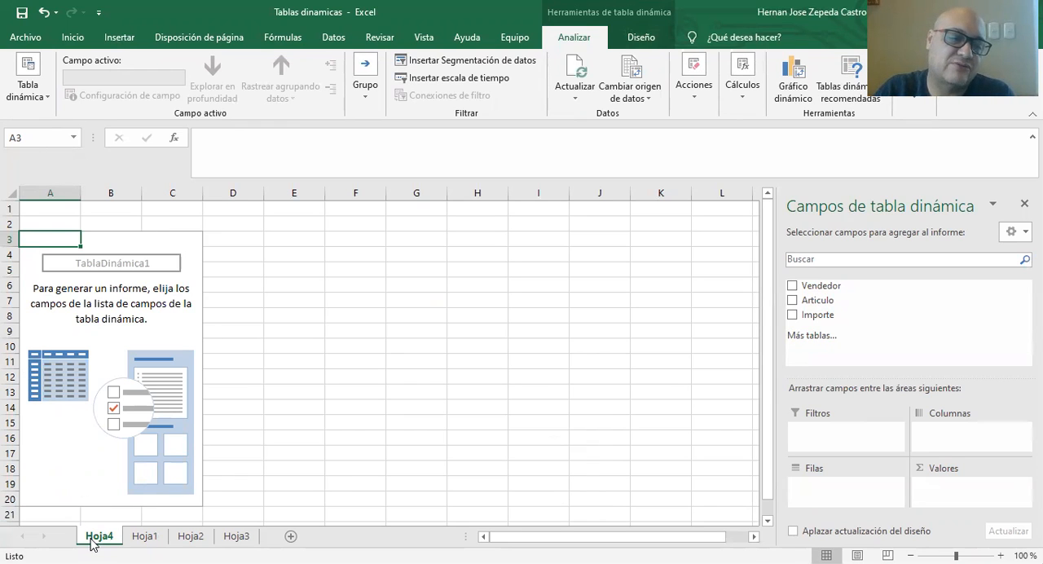
{"action": "left_click_drag", "start_coordinate": [182, 544], "coordinate": [287, 537]}
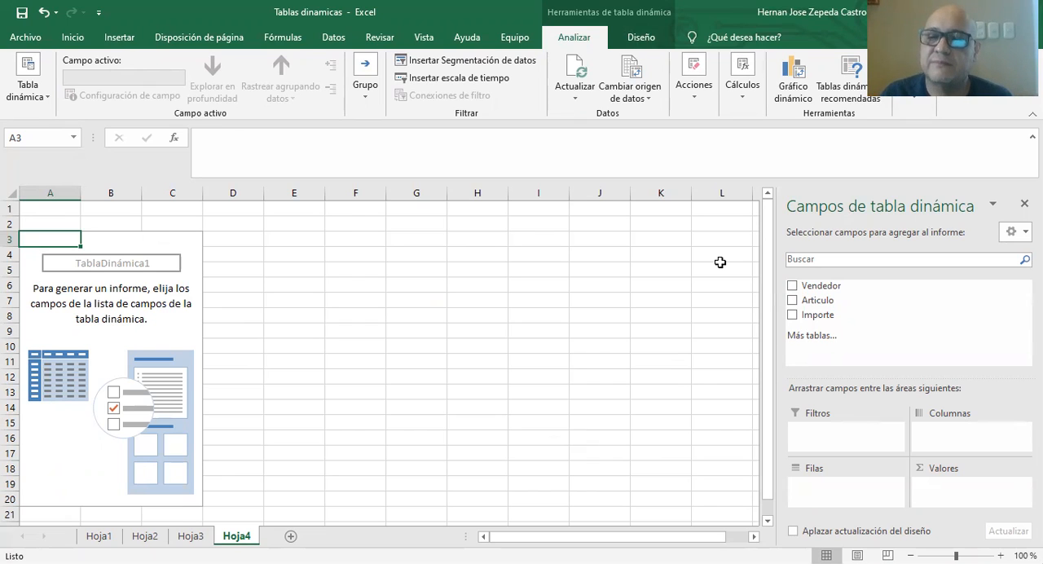
Add Vendedor as the pivot table's rows and the sum of Importe as its values, and review each seller's amount.
{"action": "left_click", "coordinate": [794, 288]}
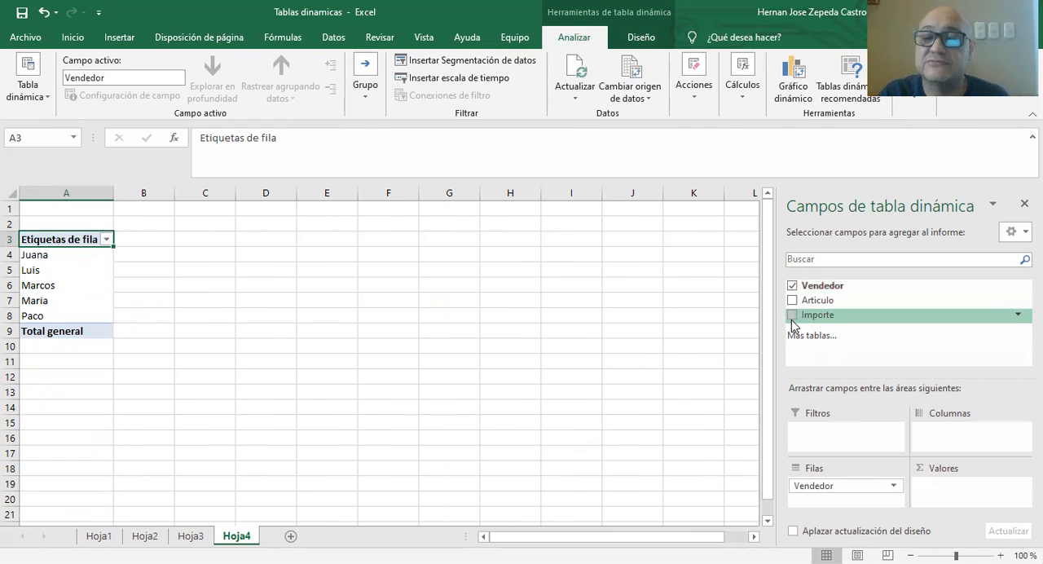
{"action": "left_click", "coordinate": [792, 315]}
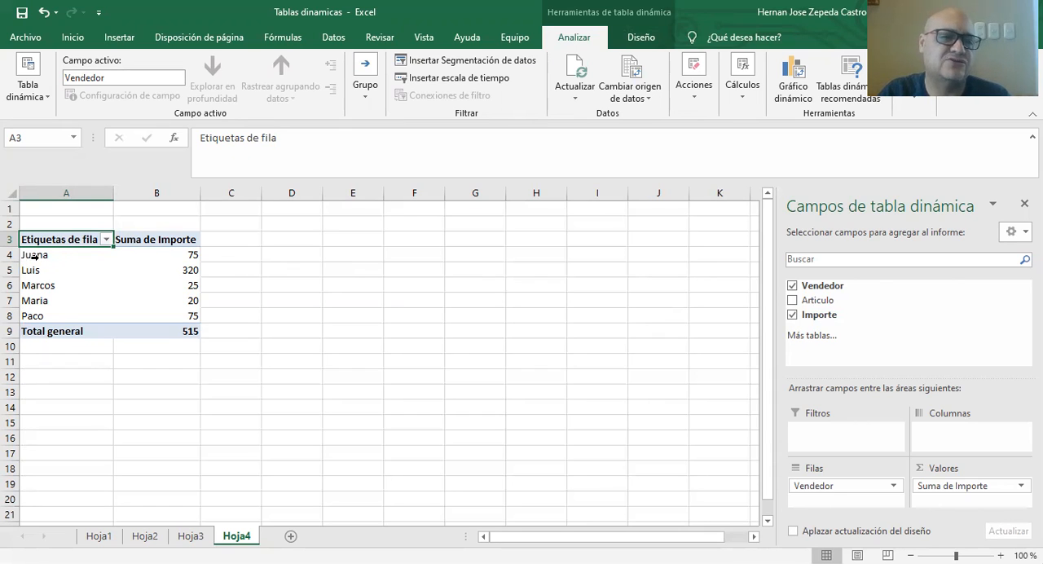
{"action": "left_click", "coordinate": [194, 252]}
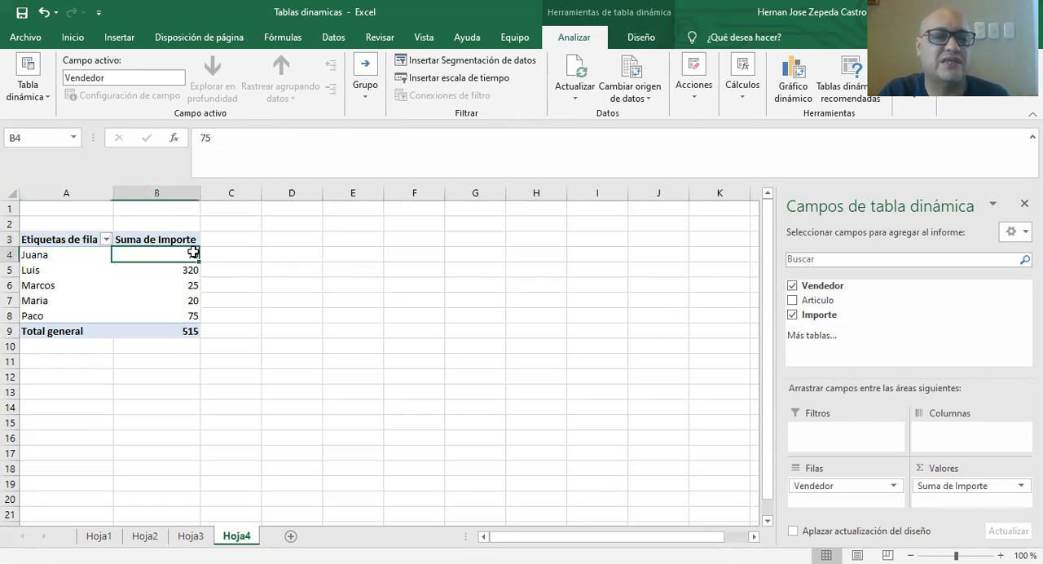
{"action": "left_click", "coordinate": [189, 271]}
{"action": "left_click", "coordinate": [184, 299]}
{"action": "left_click", "coordinate": [183, 315]}
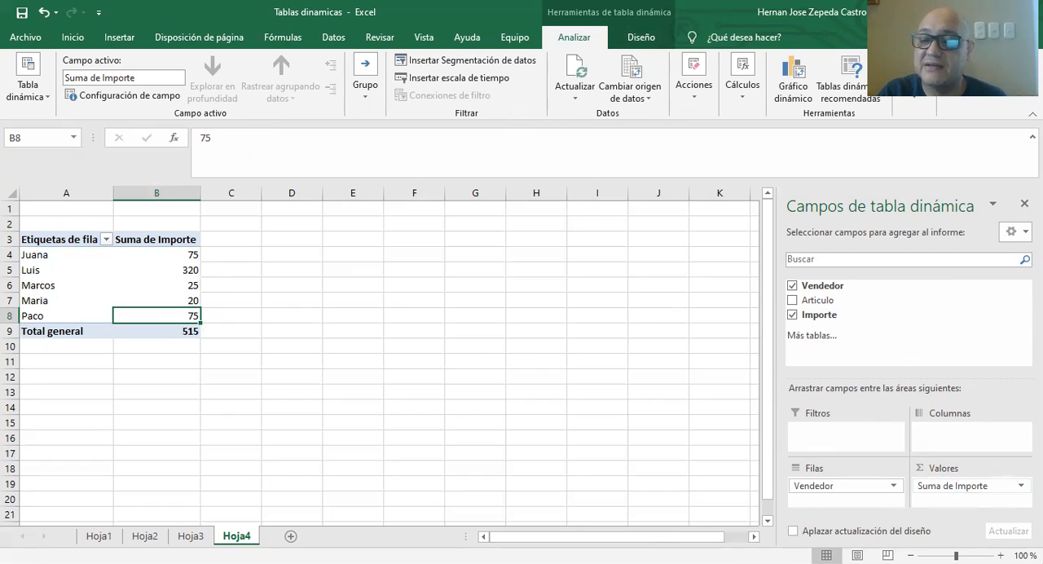
{"action": "left_click", "coordinate": [1020, 485]}
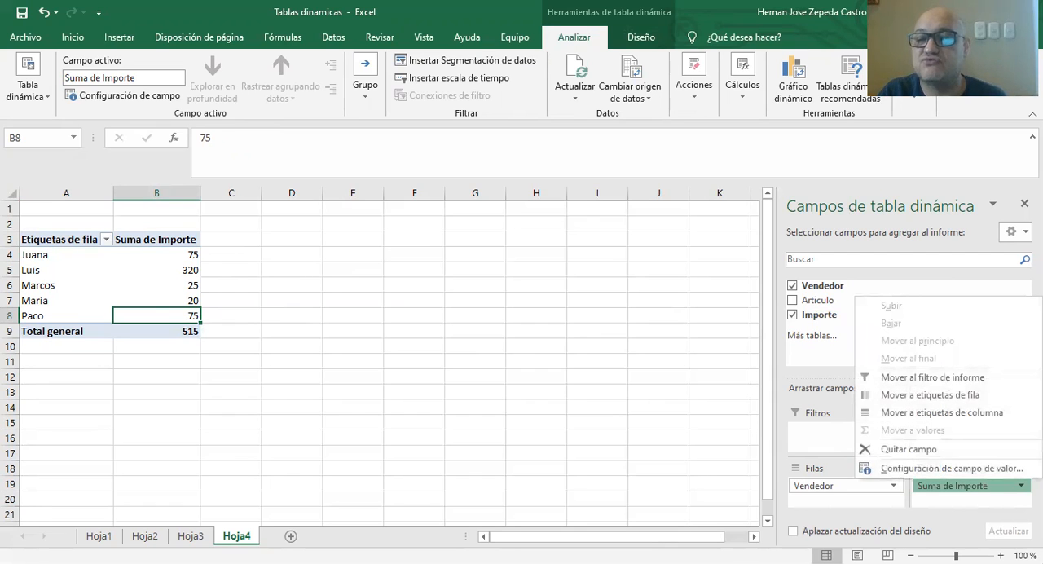
{"action": "left_click", "coordinate": [1020, 486]}
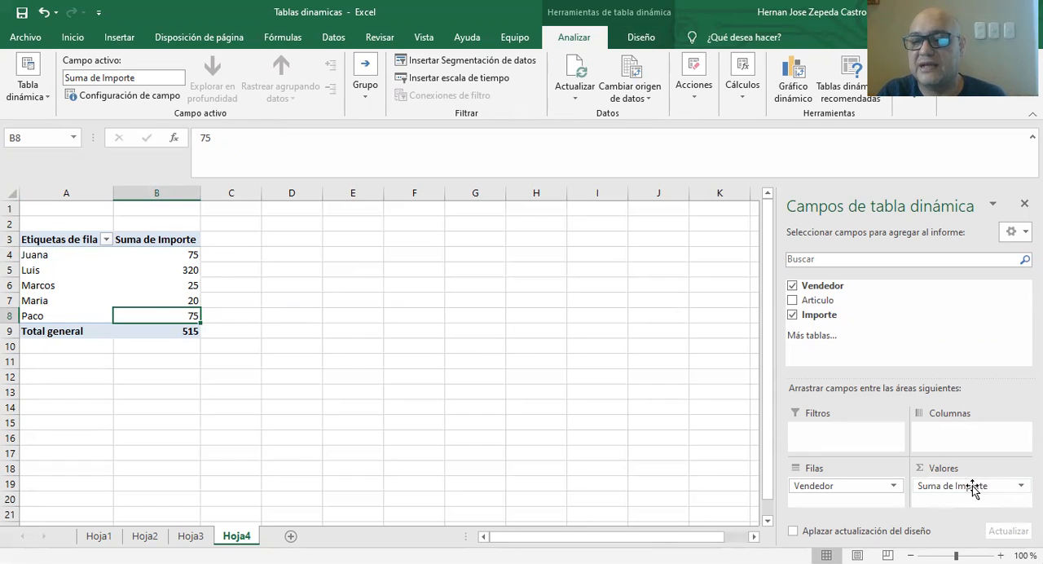
{"action": "left_click", "coordinate": [1020, 485]}
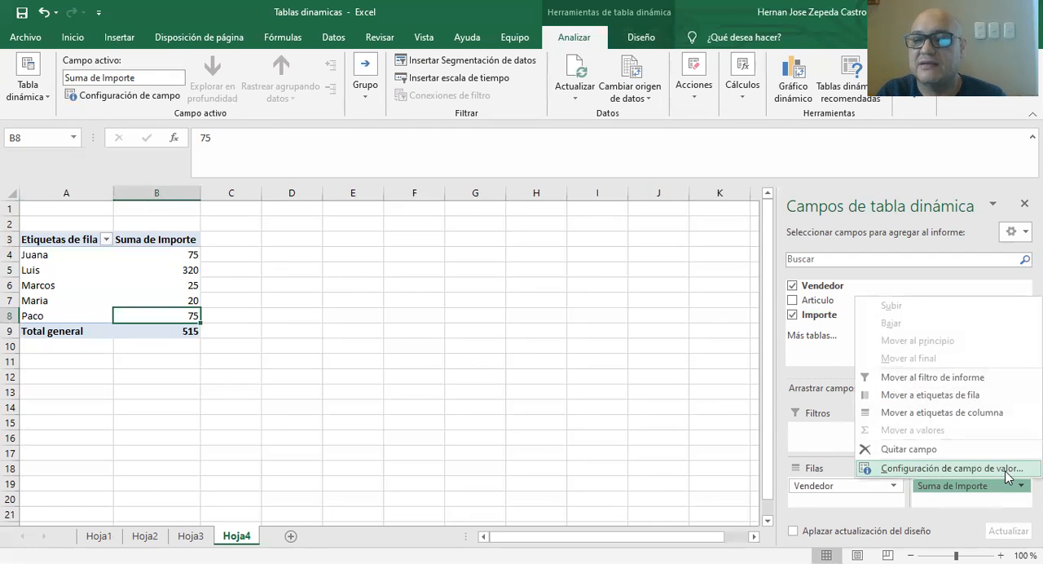
{"action": "left_click", "coordinate": [949, 469]}
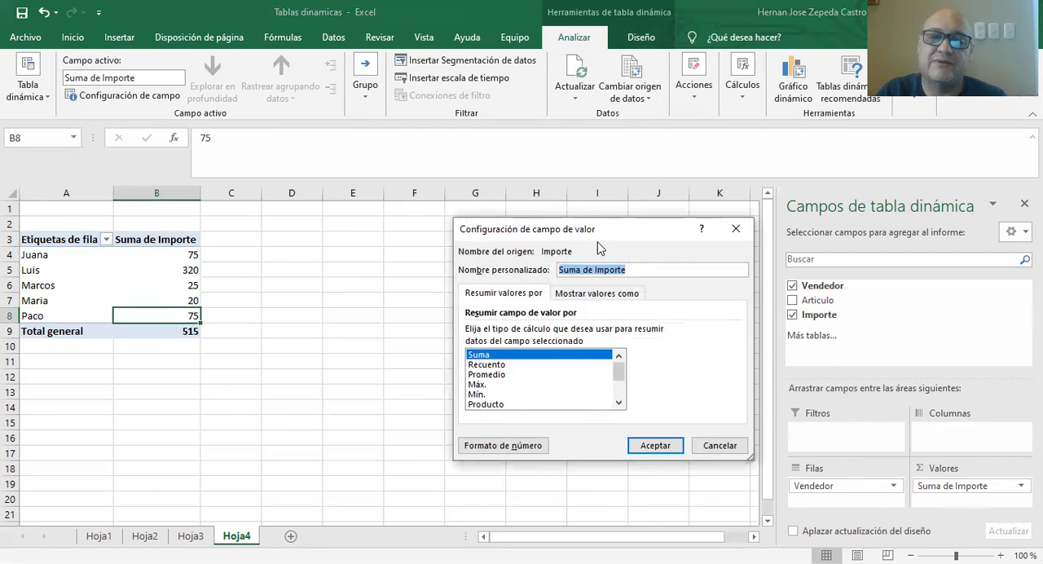
{"action": "left_click", "coordinate": [722, 448]}
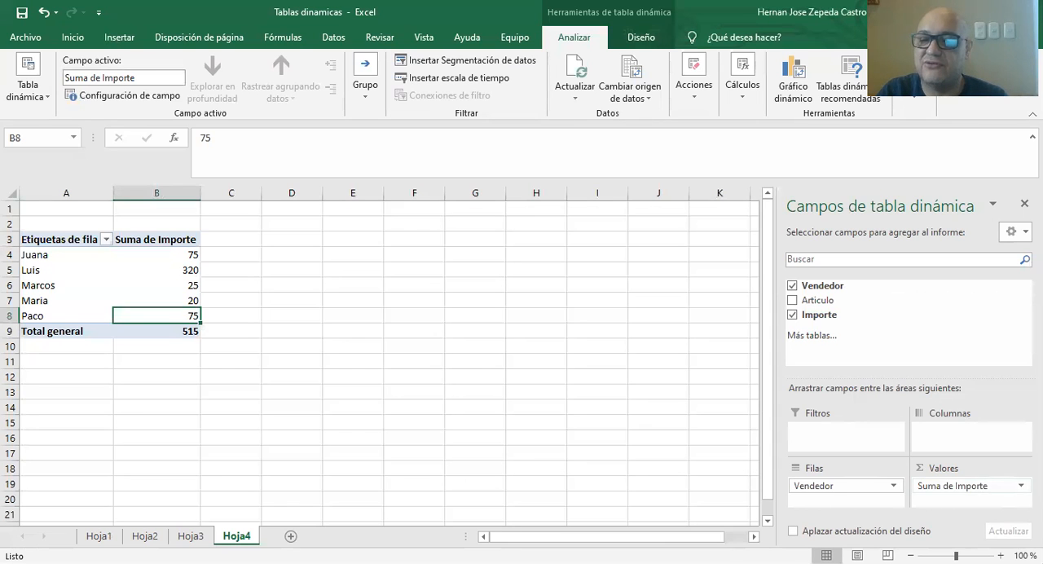
Summarize the Importe values by Promedio and select the sellers' averages in B4:B8.
{"action": "left_click", "coordinate": [982, 485]}
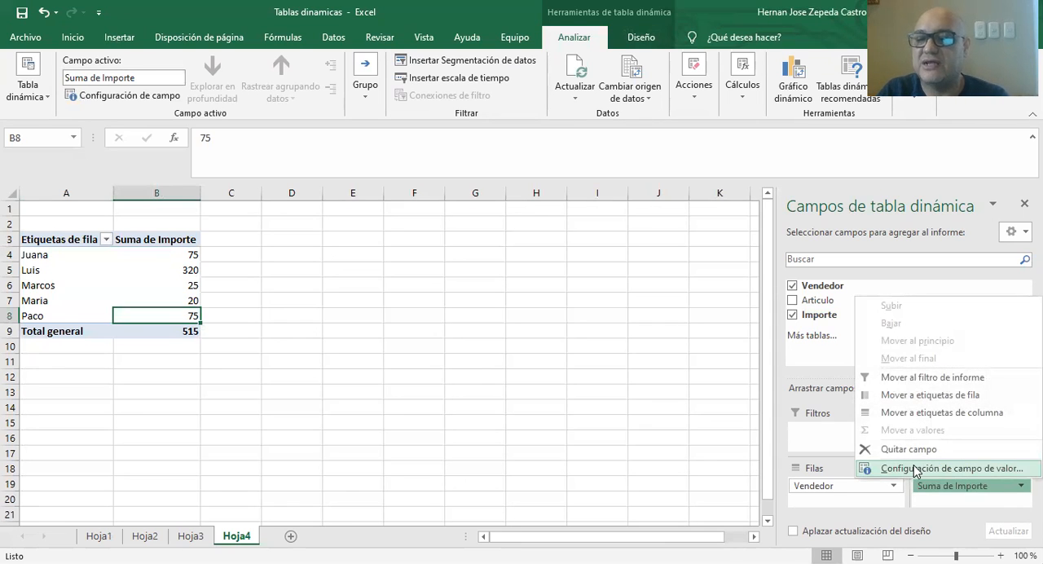
{"action": "left_click", "coordinate": [915, 469]}
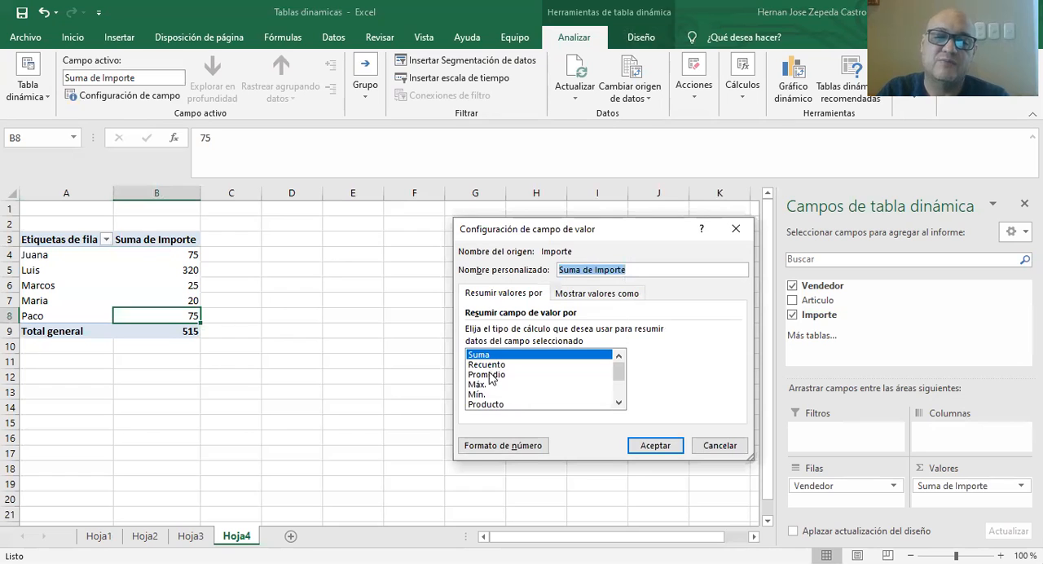
{"action": "left_click", "coordinate": [491, 375]}
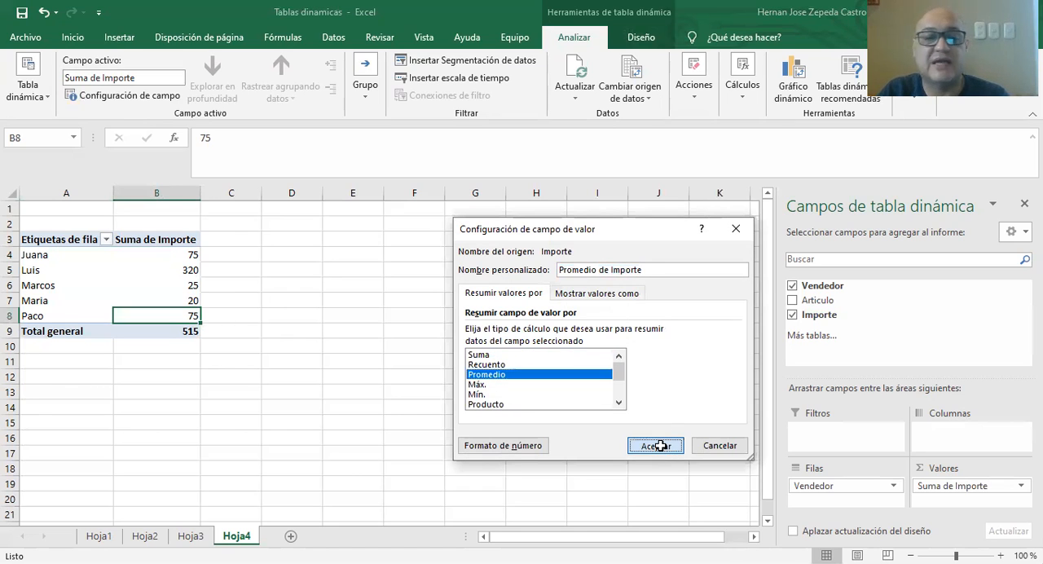
{"action": "left_click", "coordinate": [655, 446]}
{"action": "left_click_drag", "start_coordinate": [179, 252], "coordinate": [170, 309]}
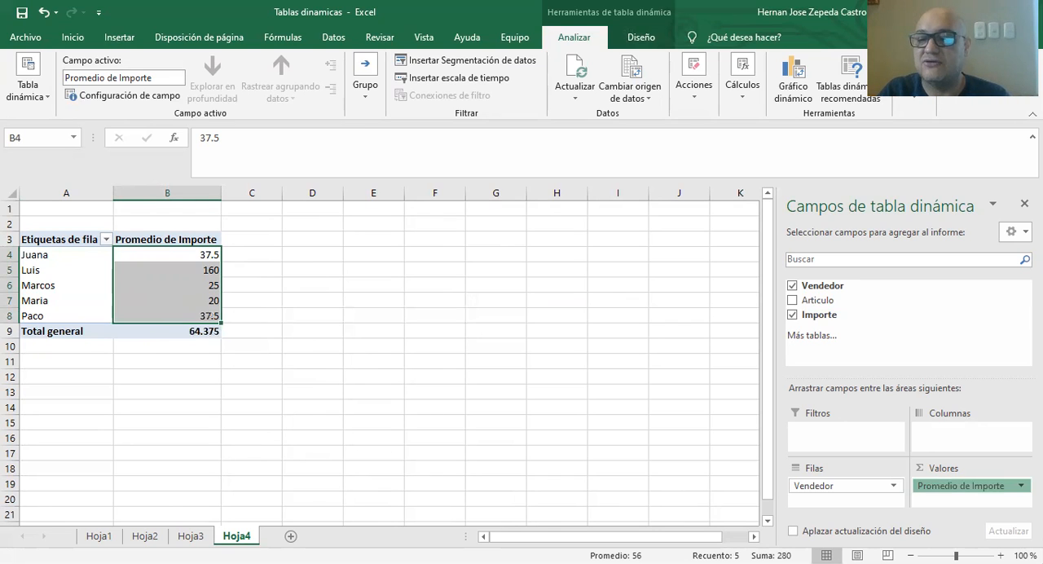
Change the summary calculation of the Importe values to Recuento.
{"action": "left_click", "coordinate": [963, 488]}
{"action": "left_click", "coordinate": [926, 470]}
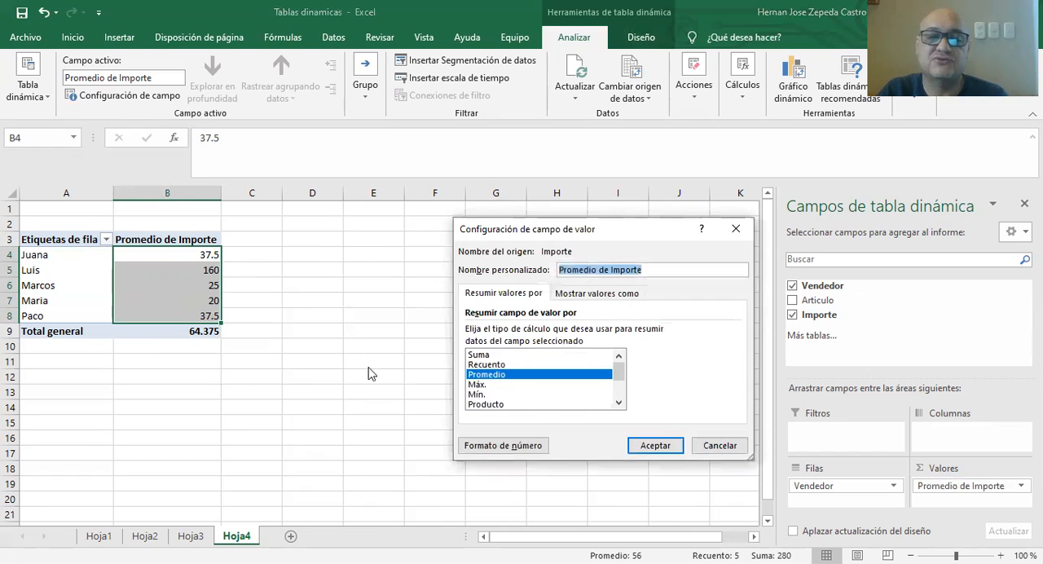
{"action": "left_click", "coordinate": [478, 364]}
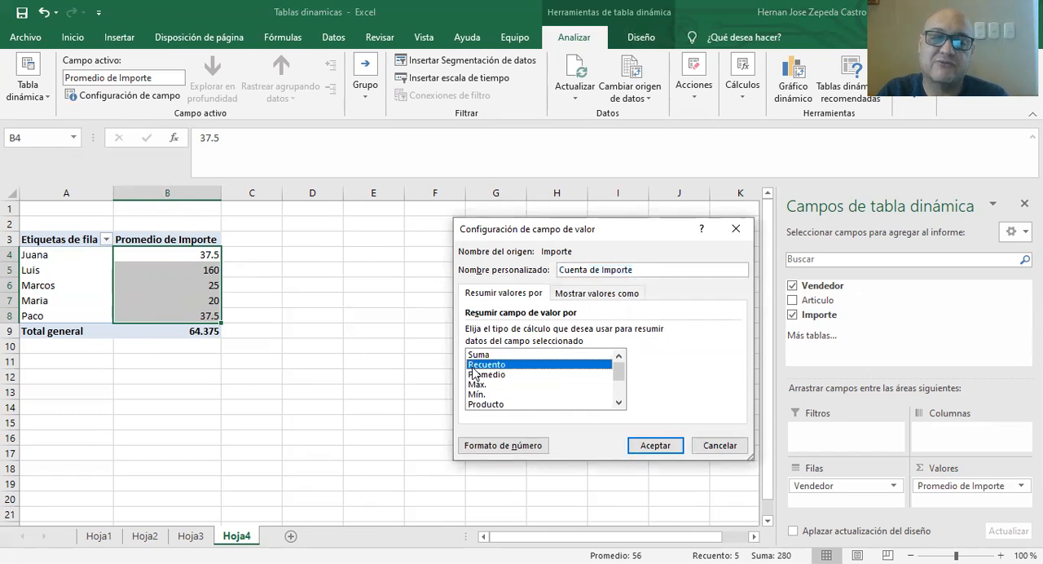
{"action": "left_click", "coordinate": [649, 446]}
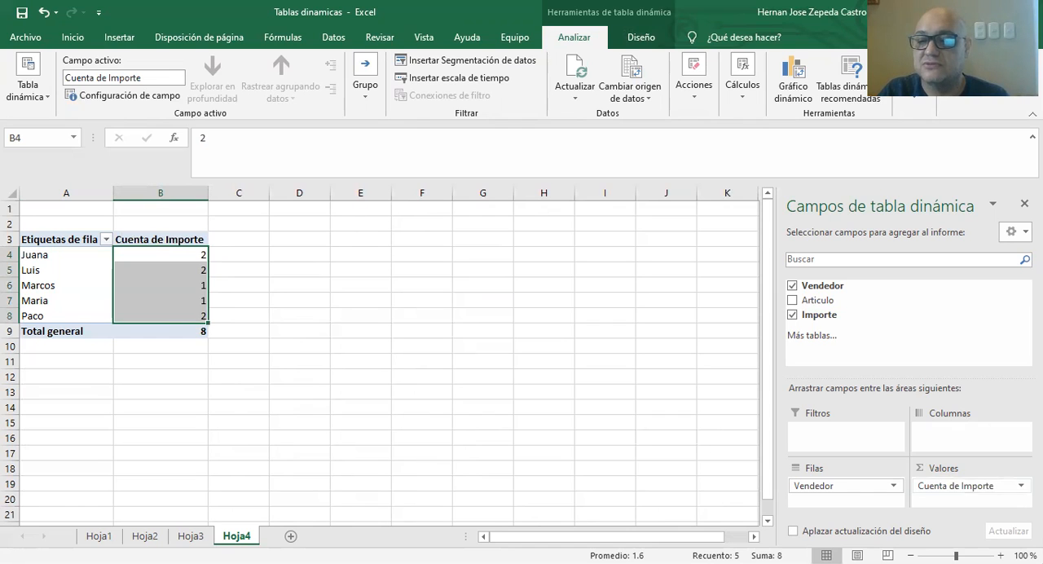
Set the summary calculation of the Importe values back to Suma and select the amounts with the grand total.
{"action": "left_click", "coordinate": [969, 486]}
{"action": "left_click", "coordinate": [917, 466]}
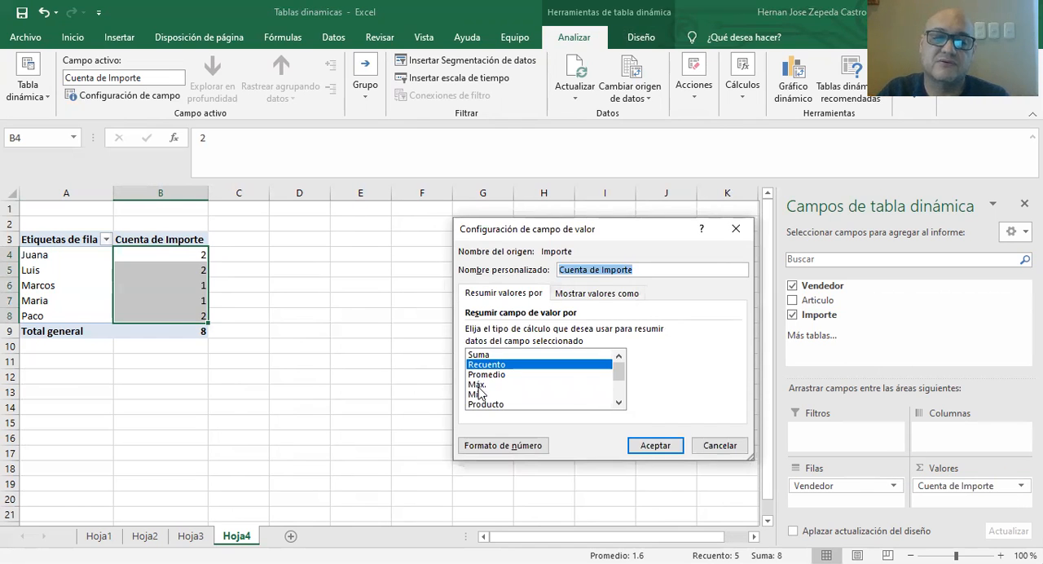
{"action": "left_click", "coordinate": [491, 356]}
{"action": "left_click", "coordinate": [643, 445]}
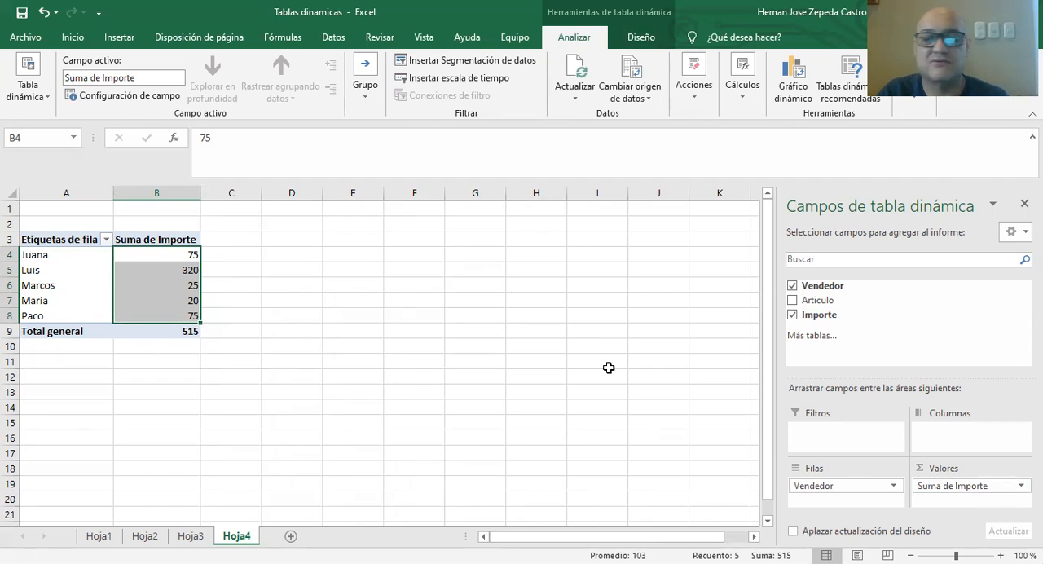
{"action": "left_click_drag", "start_coordinate": [165, 254], "coordinate": [171, 339]}
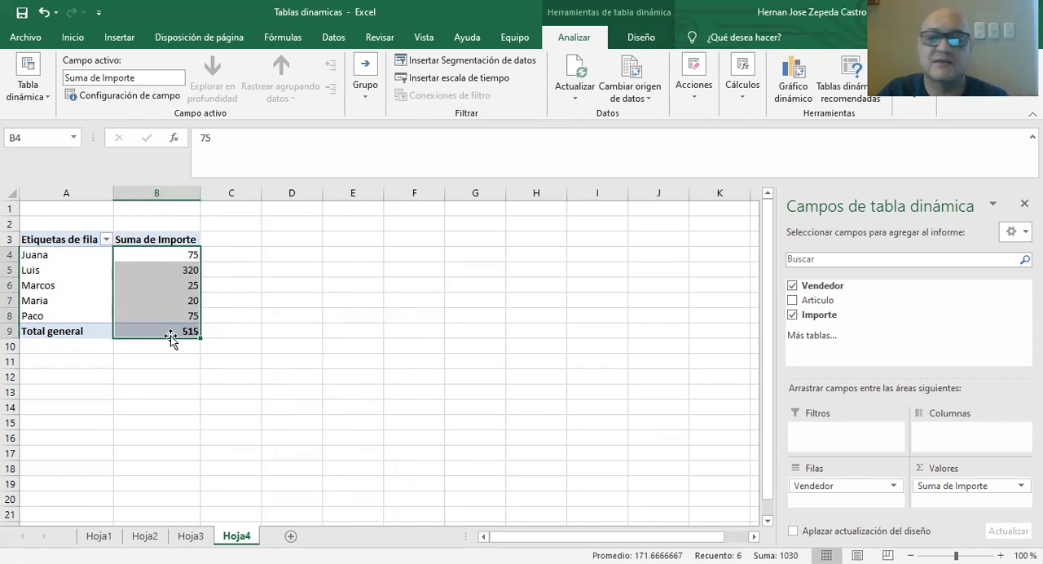
{"action": "left_click", "coordinate": [1002, 485]}
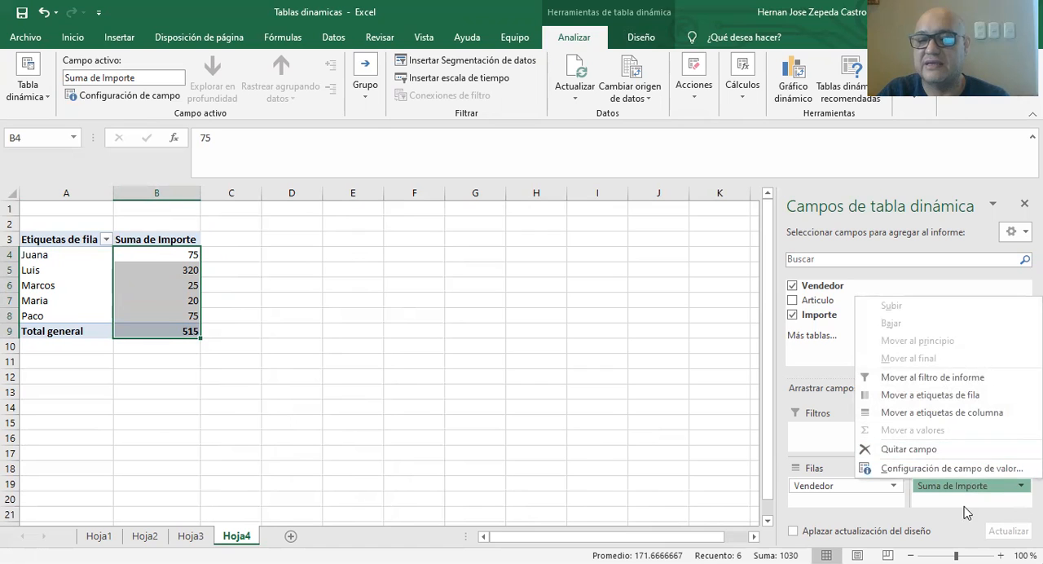
{"action": "left_click", "coordinate": [719, 451]}
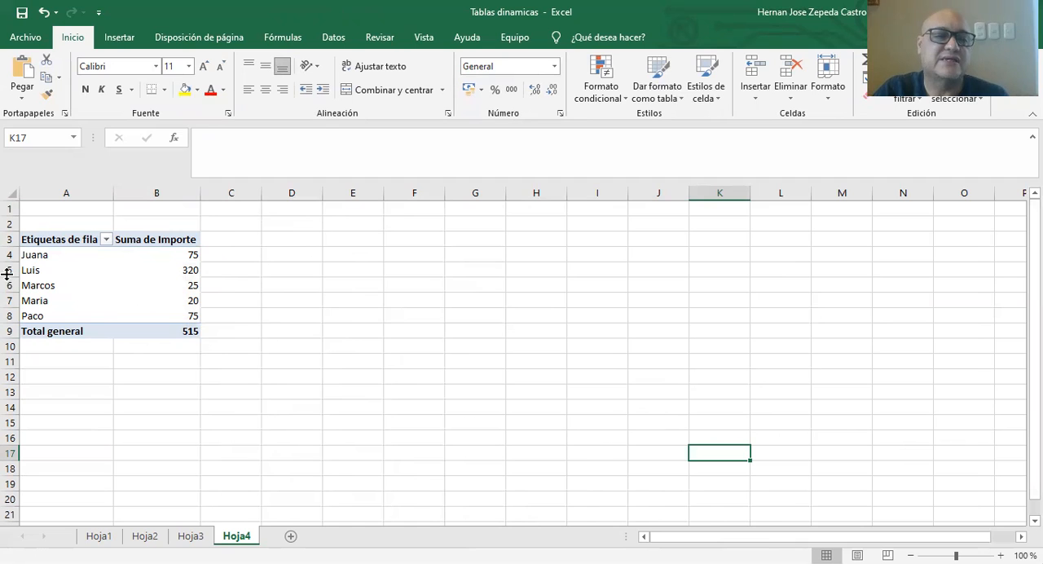
{"action": "left_click", "coordinate": [41, 241]}
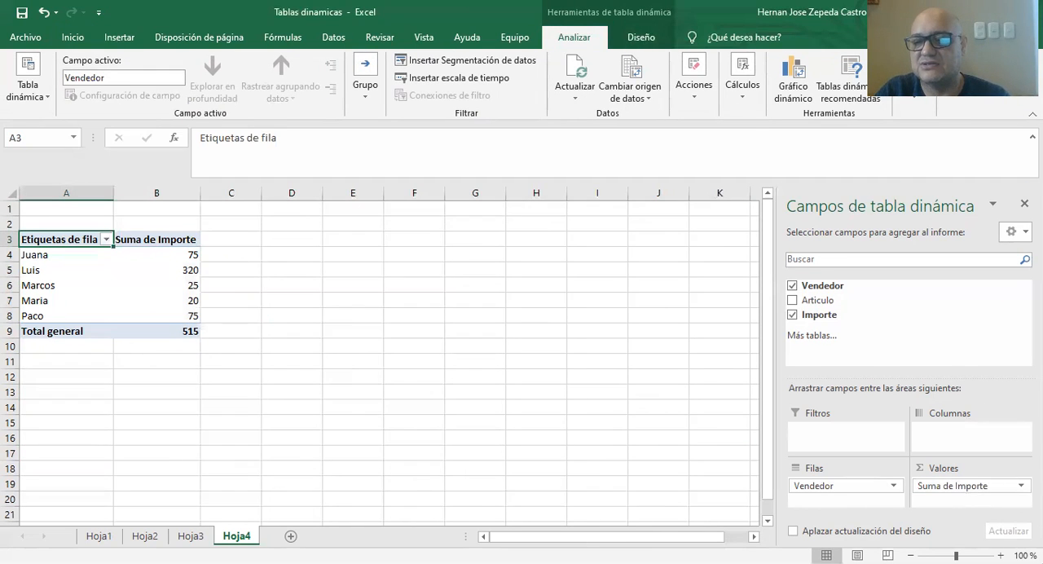
{"action": "left_click", "coordinate": [1017, 487]}
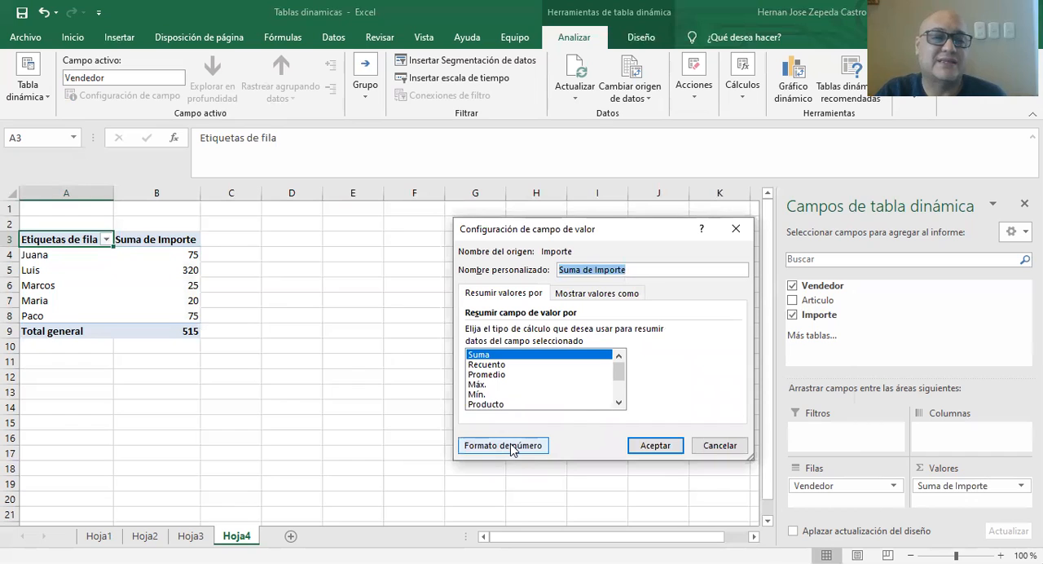
{"action": "left_click", "coordinate": [709, 446]}
Format the Suma de Importe value field as Moneda with 2 decimal places and the L symbol.
{"action": "left_click_drag", "start_coordinate": [179, 254], "coordinate": [166, 337]}
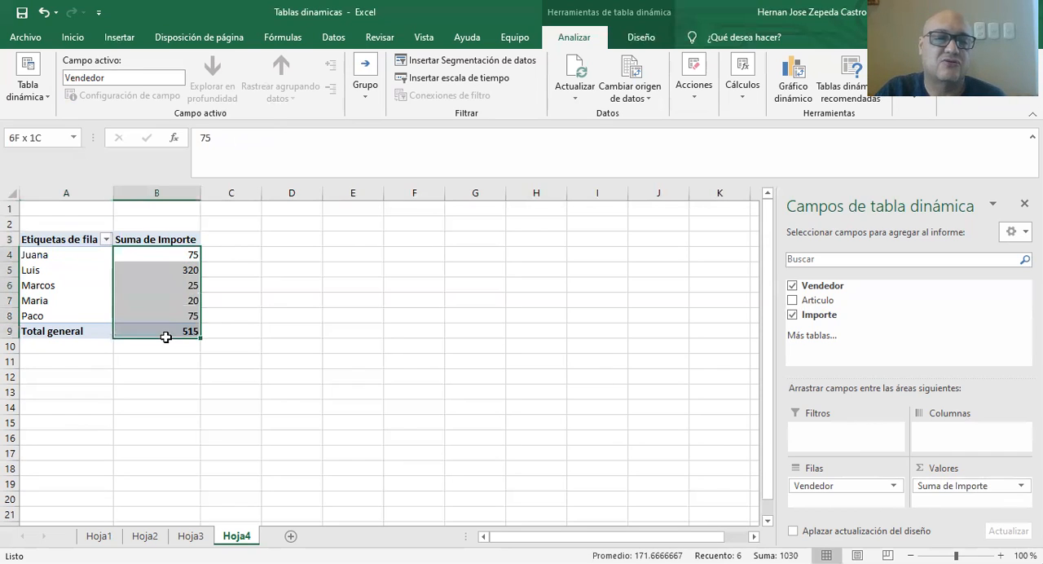
{"action": "left_click", "coordinate": [953, 485]}
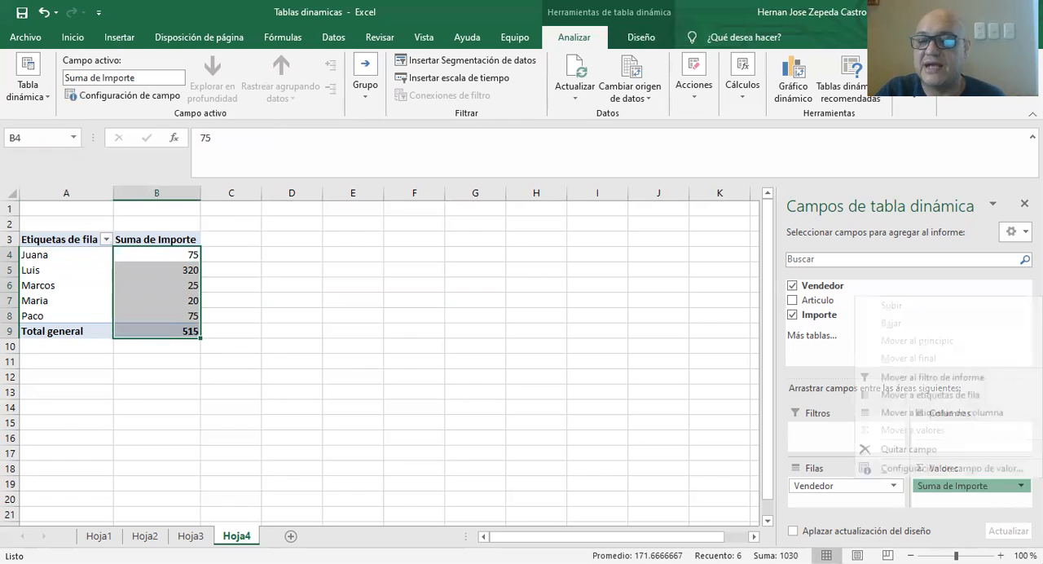
{"action": "left_click", "coordinate": [885, 471]}
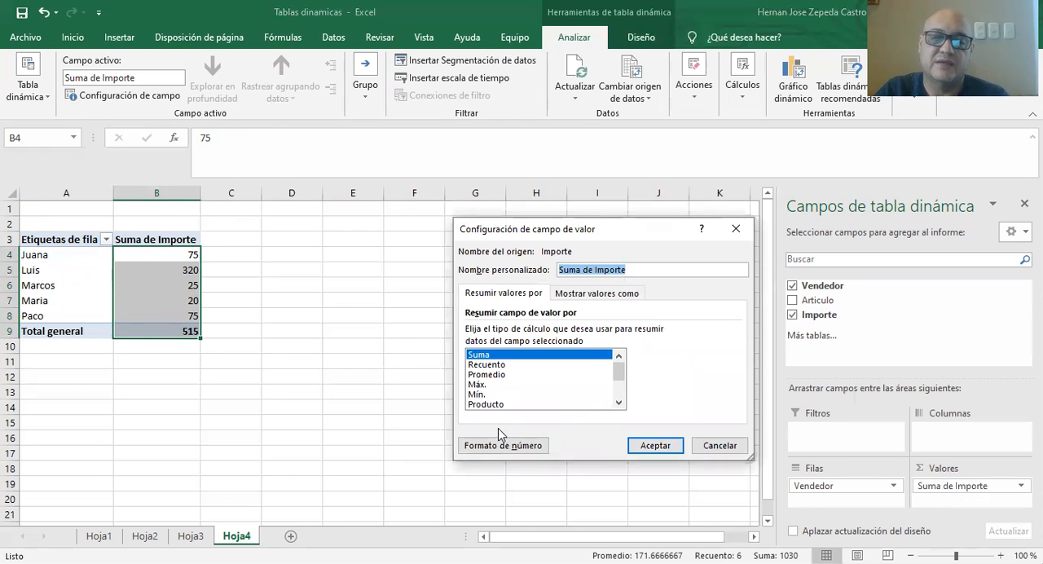
{"action": "left_click", "coordinate": [498, 449]}
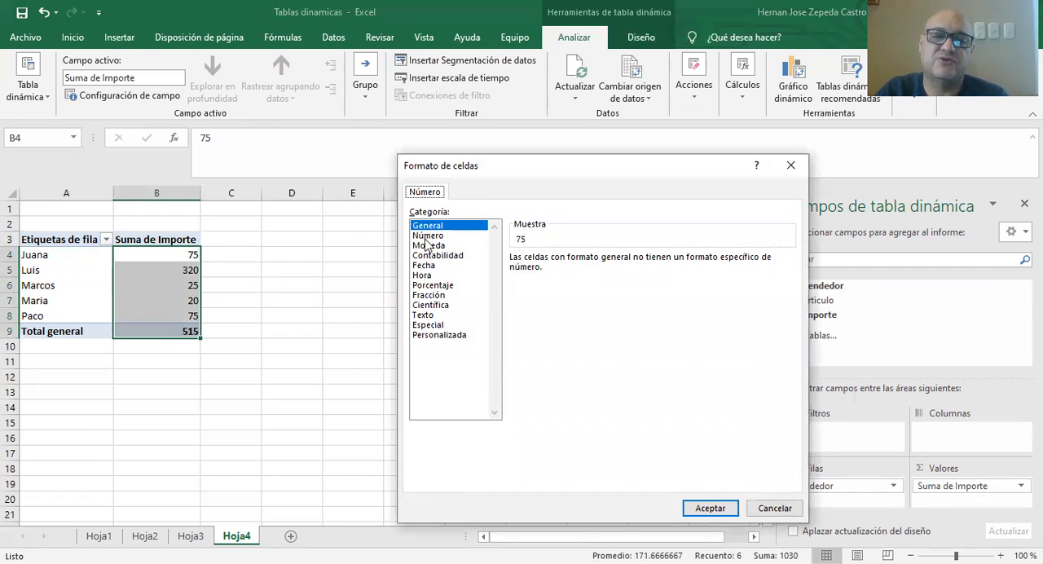
{"action": "left_click", "coordinate": [425, 246]}
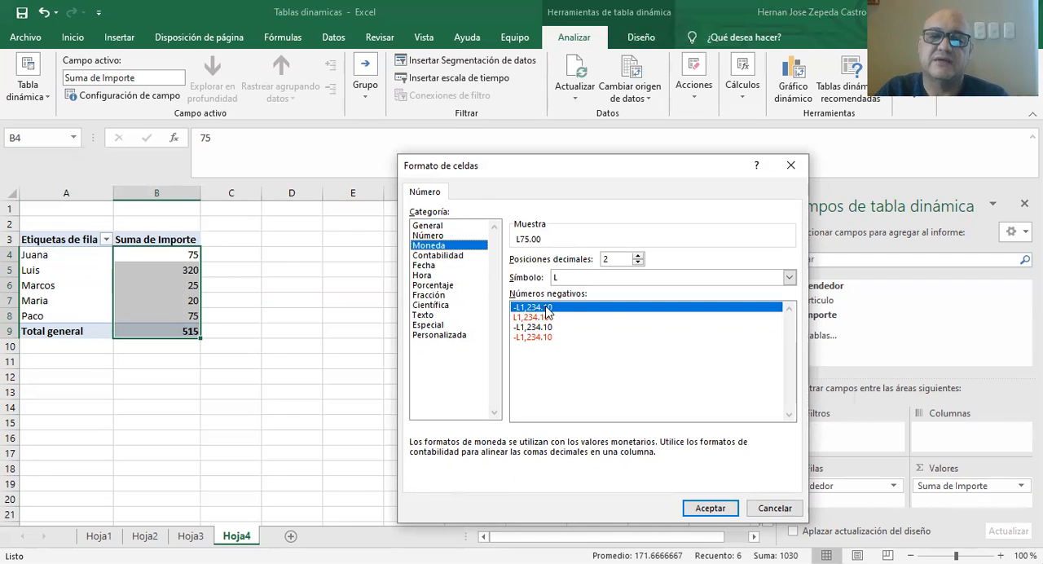
{"action": "left_click", "coordinate": [705, 507]}
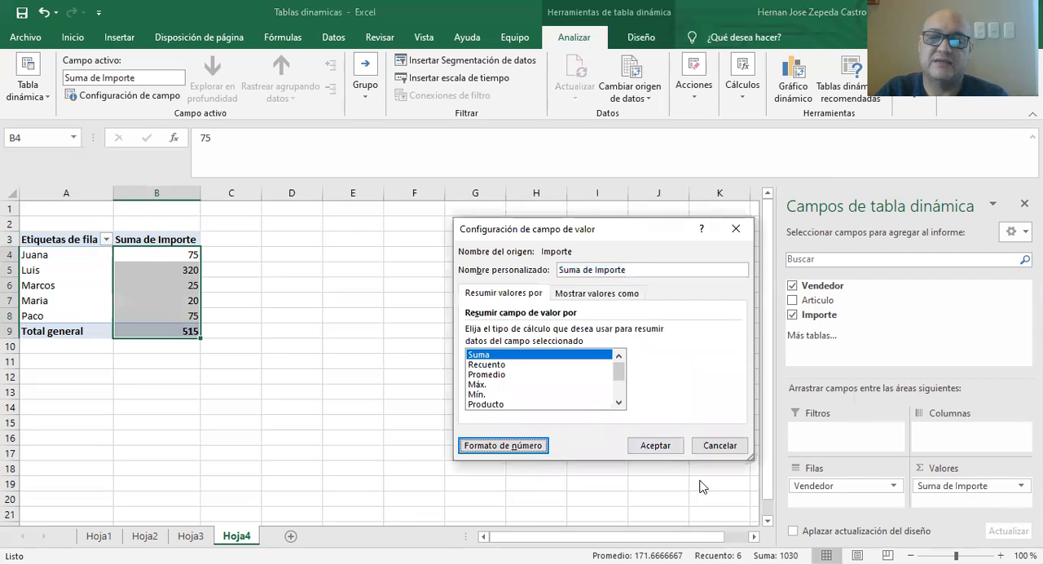
{"action": "left_click", "coordinate": [644, 442]}
{"action": "left_click", "coordinate": [476, 361]}
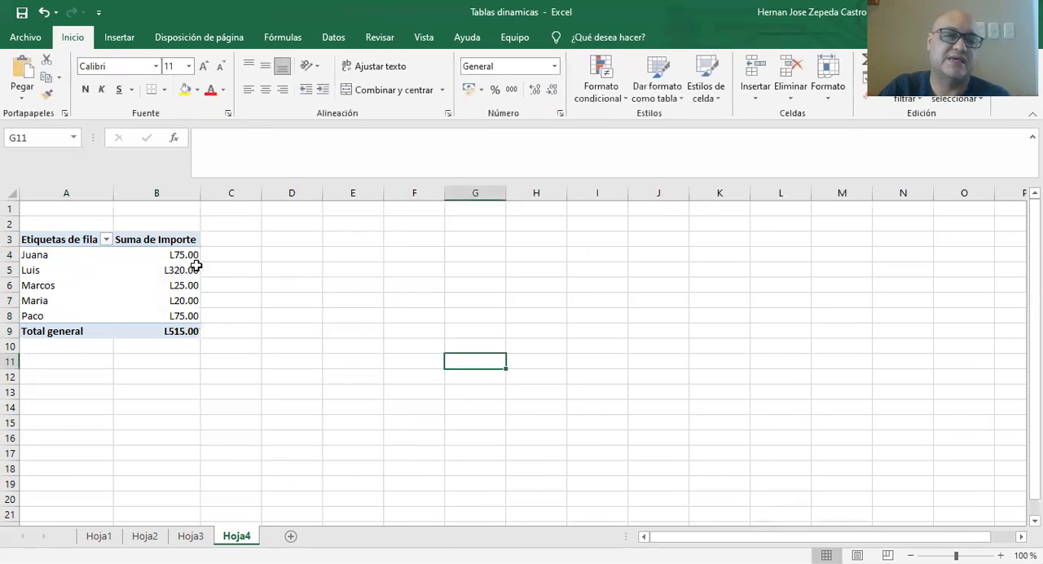
Replace Vendedor with Articulo as the pivot table's row field.
{"action": "left_click", "coordinate": [109, 256]}
{"action": "left_click", "coordinate": [138, 251]}
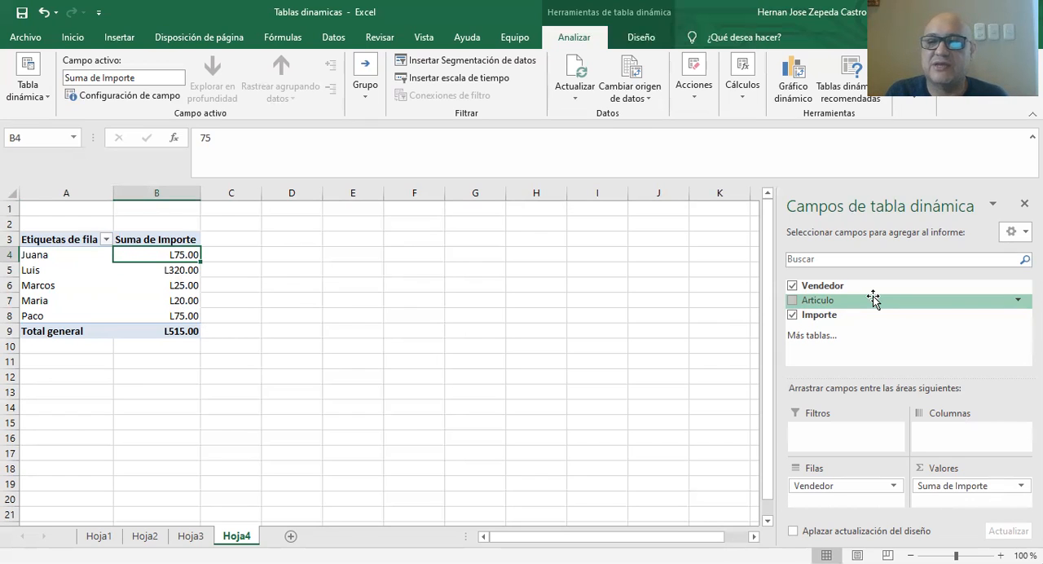
{"action": "left_click", "coordinate": [792, 286]}
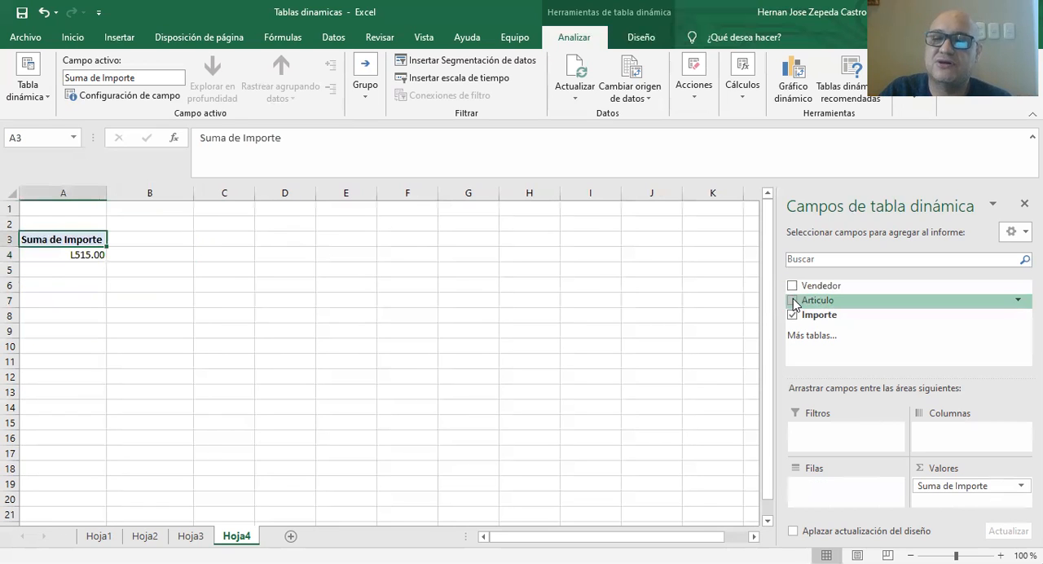
{"action": "left_click", "coordinate": [793, 301]}
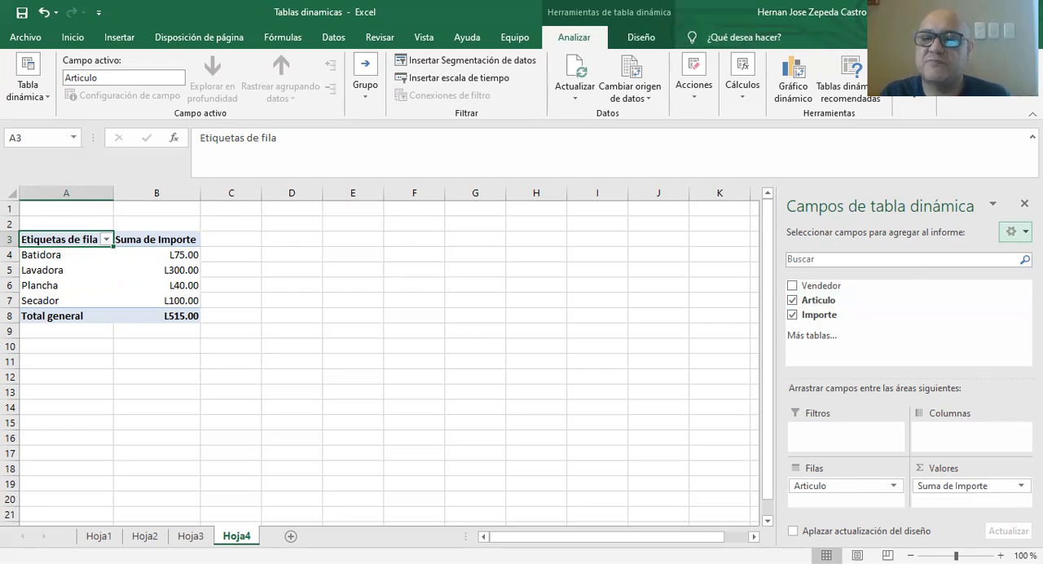
Try the parallel layout of the fields and areas sections and return to the stacked layout.
{"action": "left_click", "coordinate": [1015, 231]}
{"action": "left_click", "coordinate": [862, 308]}
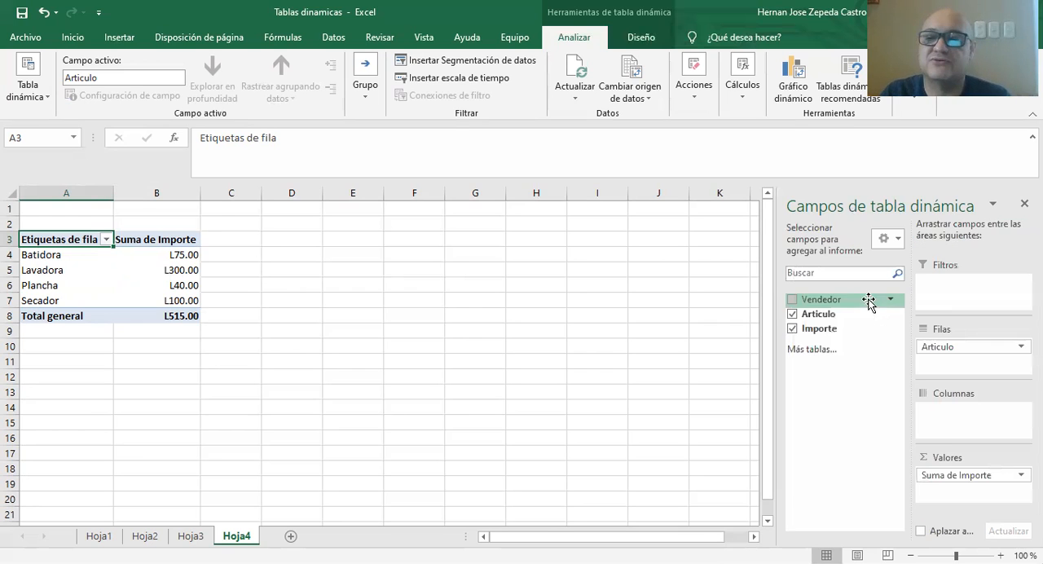
{"action": "left_click", "coordinate": [992, 205]}
{"action": "left_click", "coordinate": [823, 235]}
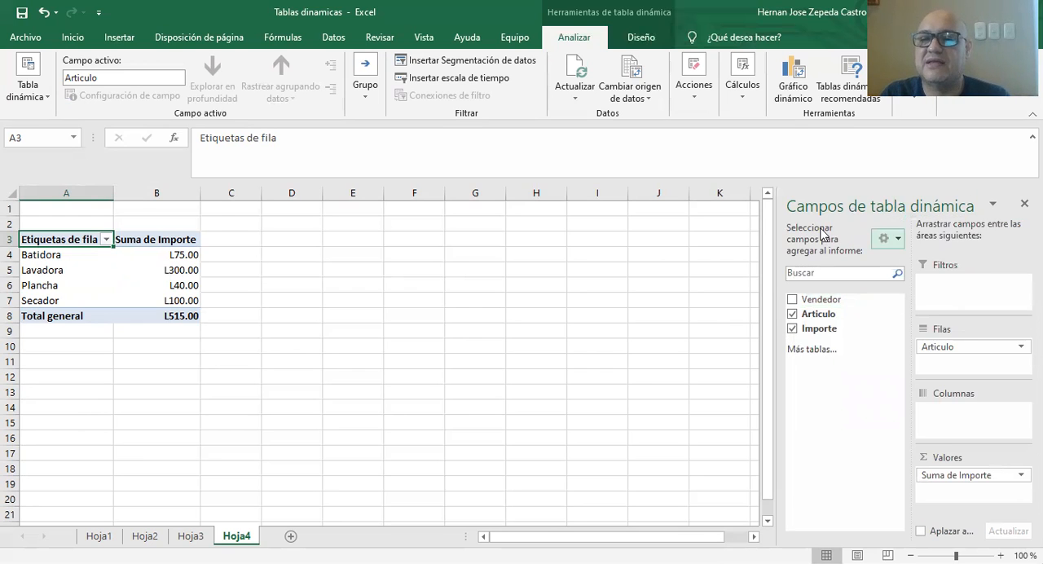
{"action": "left_click", "coordinate": [897, 239]}
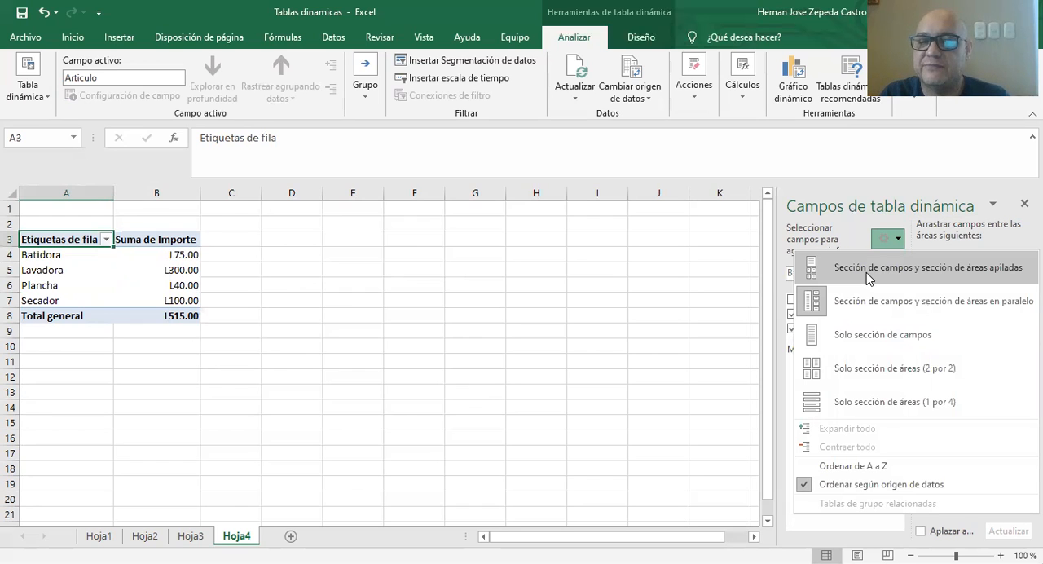
{"action": "left_click", "coordinate": [865, 272]}
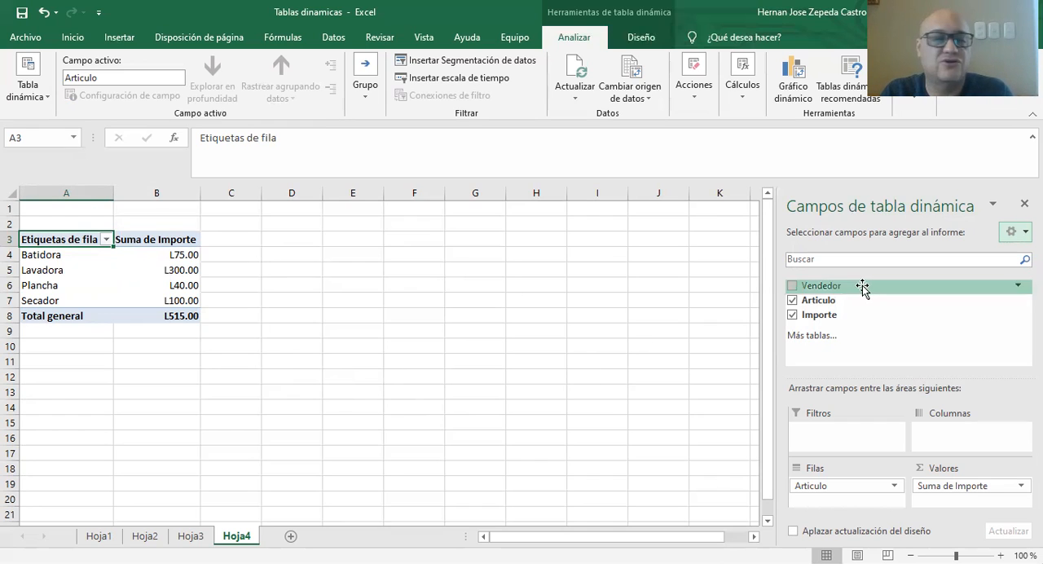
Add Vendedor to the pivot table's rows beneath Articulo, and remove the Articulo field.
{"action": "left_click", "coordinate": [791, 286]}
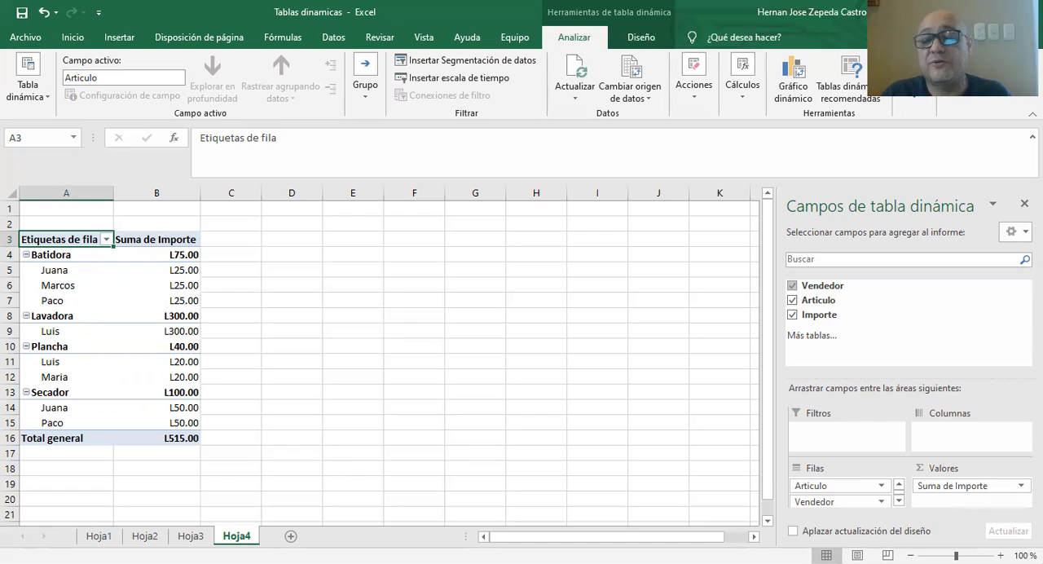
{"action": "left_click", "coordinate": [792, 300]}
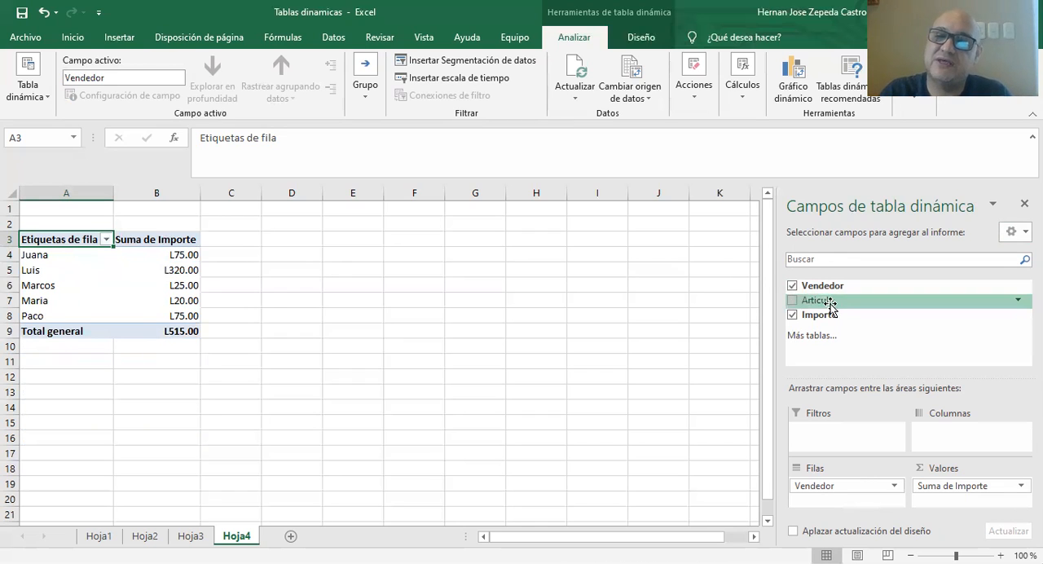
Add Articulo to the pivot table's rows beneath Vendedor.
{"action": "left_click", "coordinate": [792, 300]}
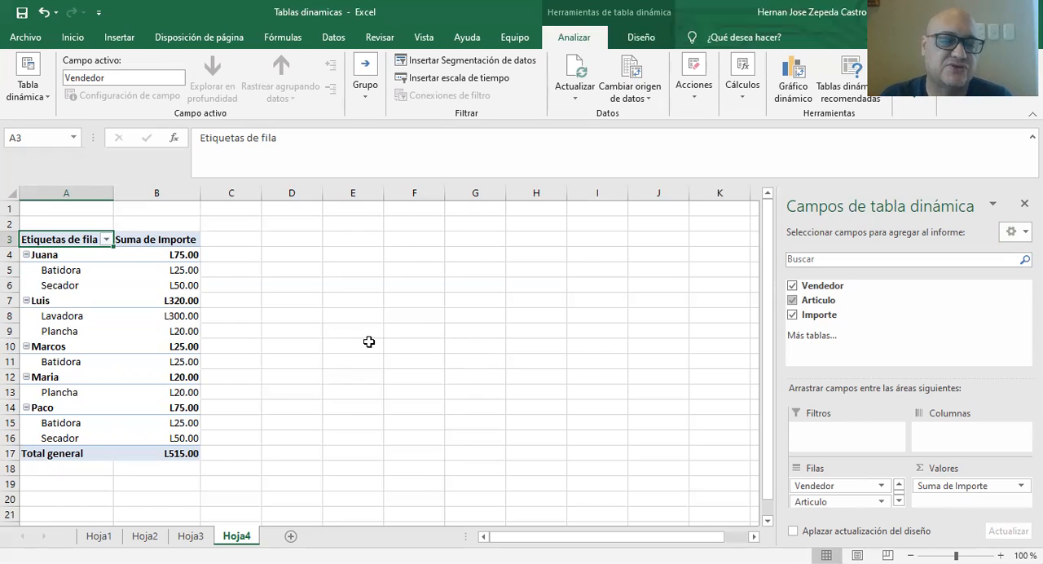
On sheet Hoja2, sort the Articulo, Fecha and Cantidad table in A1:C9 from A to Z by Articulo.
{"action": "left_click", "coordinate": [141, 536]}
{"action": "left_click", "coordinate": [73, 212]}
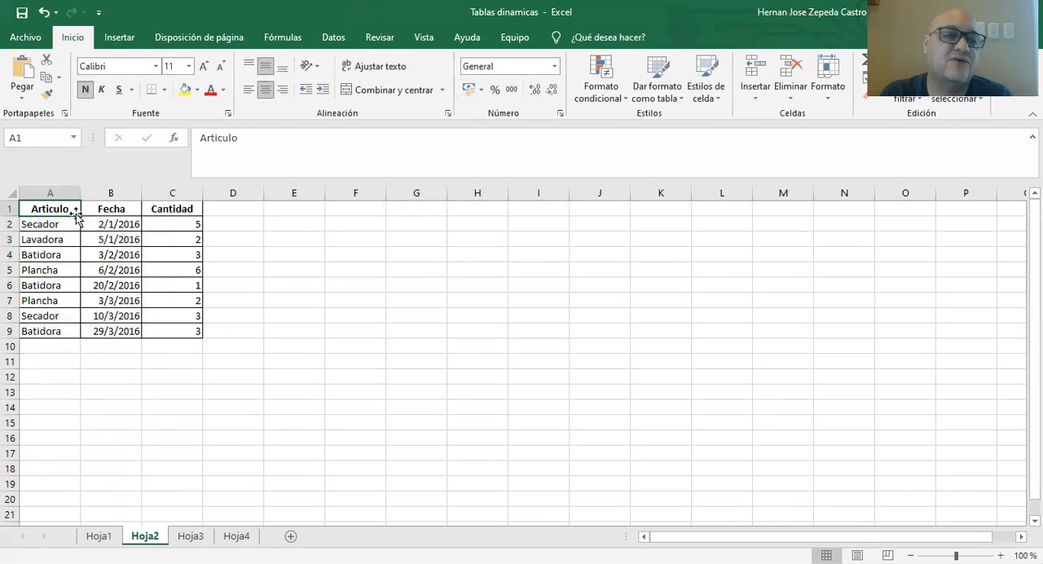
{"action": "left_click_drag", "start_coordinate": [46, 209], "coordinate": [172, 331]}
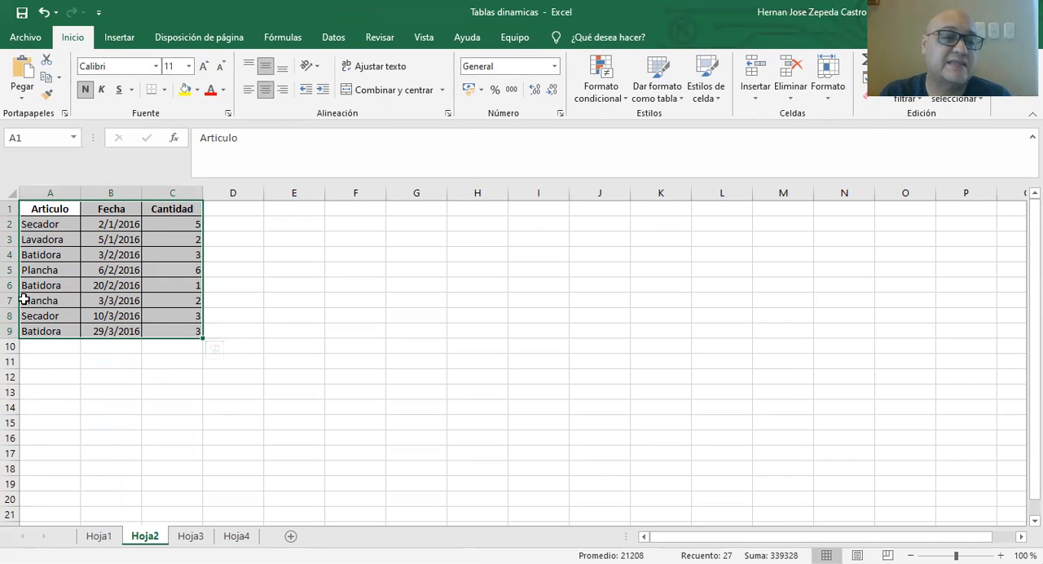
{"action": "left_click", "coordinate": [73, 207]}
{"action": "left_click_drag", "start_coordinate": [74, 207], "coordinate": [172, 346]}
{"action": "left_click", "coordinate": [503, 373]}
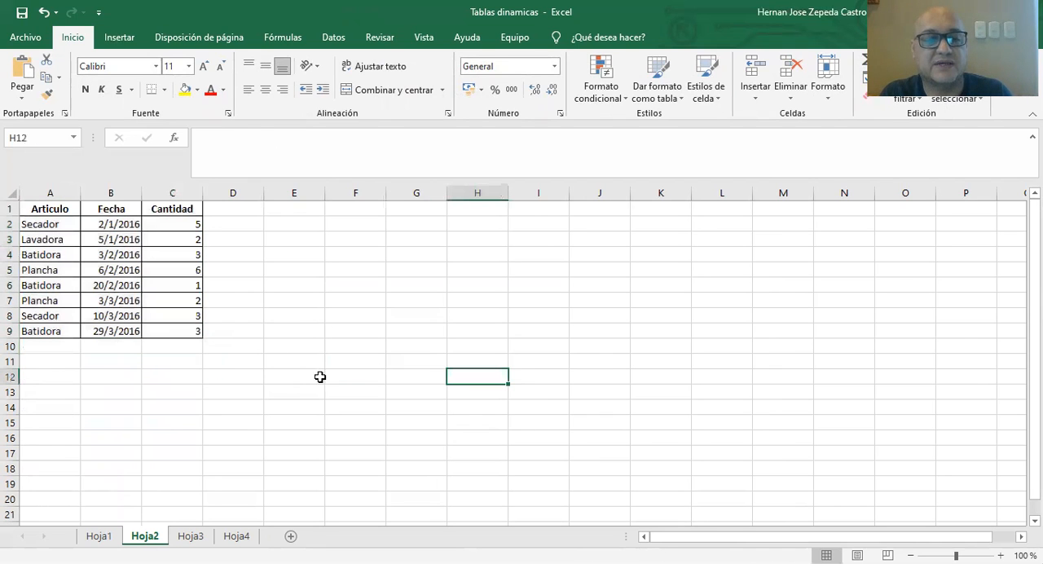
{"action": "scroll", "coordinate": [285, 359], "scroll_direction": "up", "scroll_amount": 6, "text": "ctrl"}
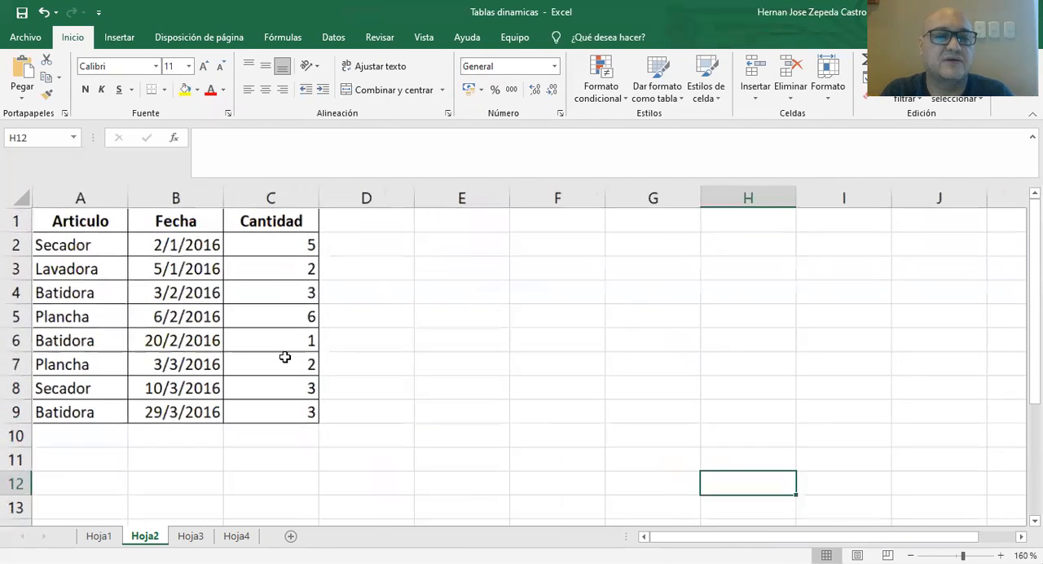
{"action": "scroll", "coordinate": [364, 348], "scroll_direction": "up", "scroll_amount": 1}
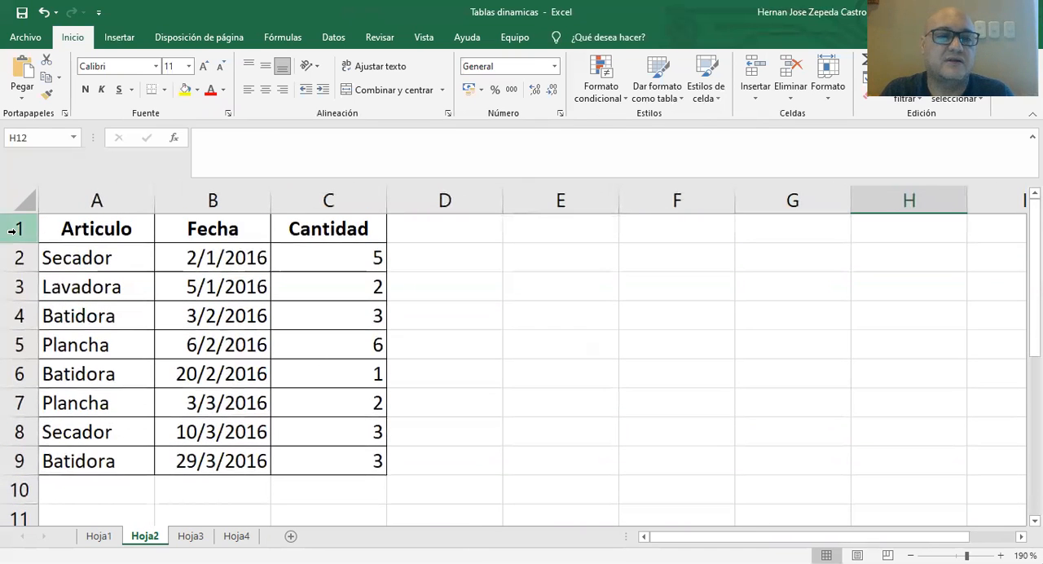
{"action": "left_click_drag", "start_coordinate": [99, 229], "coordinate": [328, 461]}
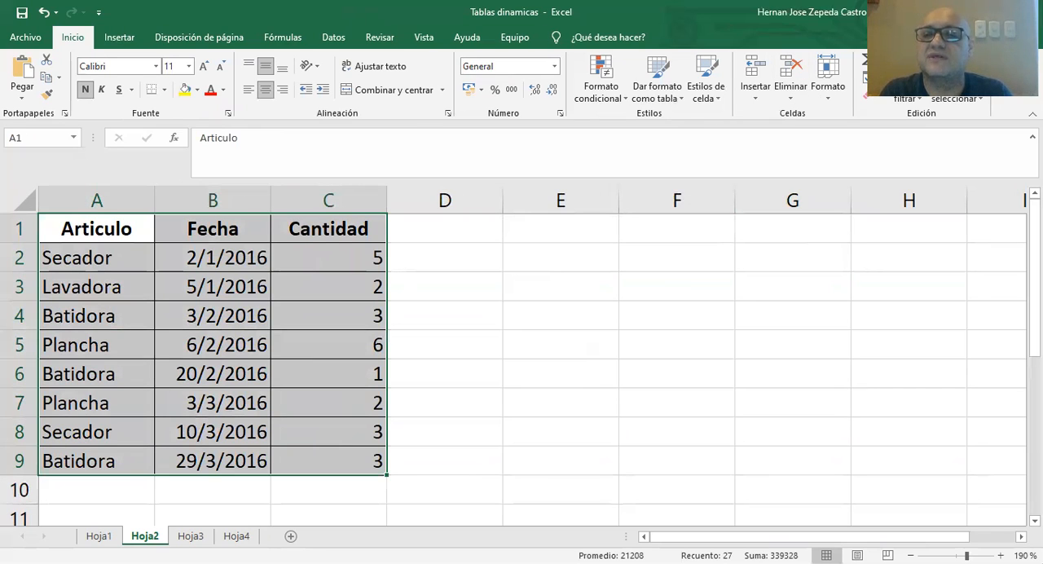
{"action": "left_click", "coordinate": [906, 97]}
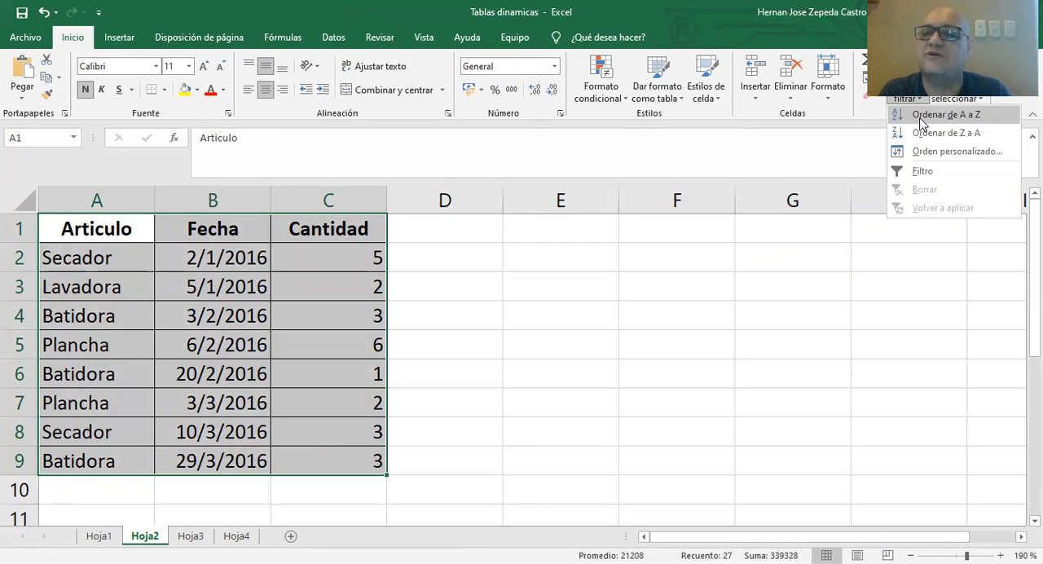
{"action": "left_click", "coordinate": [945, 115]}
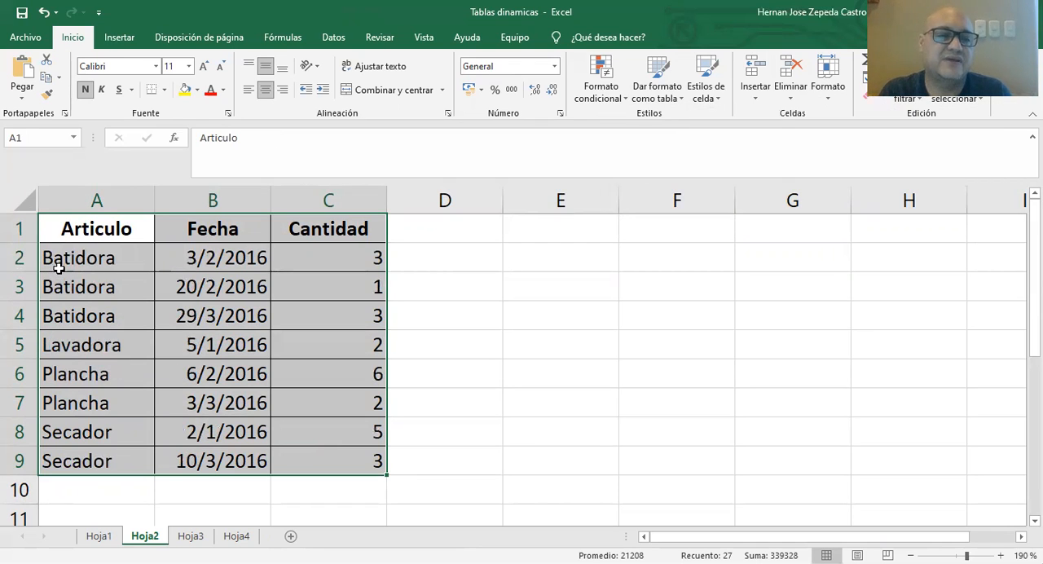
Look through the sorted Articulo entries and the extent of the table on Hoja2.
{"action": "left_click", "coordinate": [54, 261]}
{"action": "left_click", "coordinate": [61, 289]}
{"action": "left_click", "coordinate": [60, 333]}
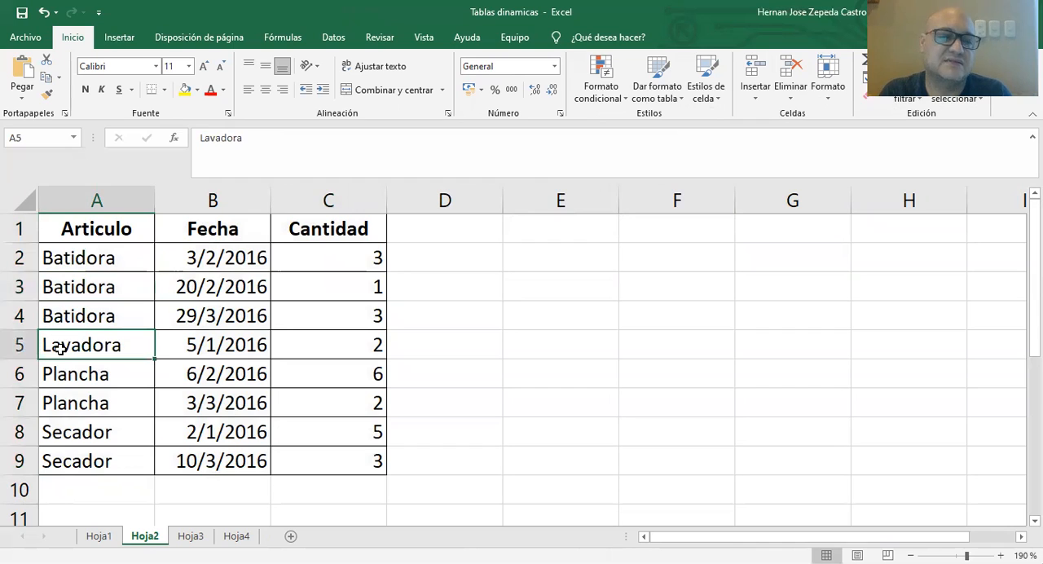
{"action": "left_click", "coordinate": [61, 375]}
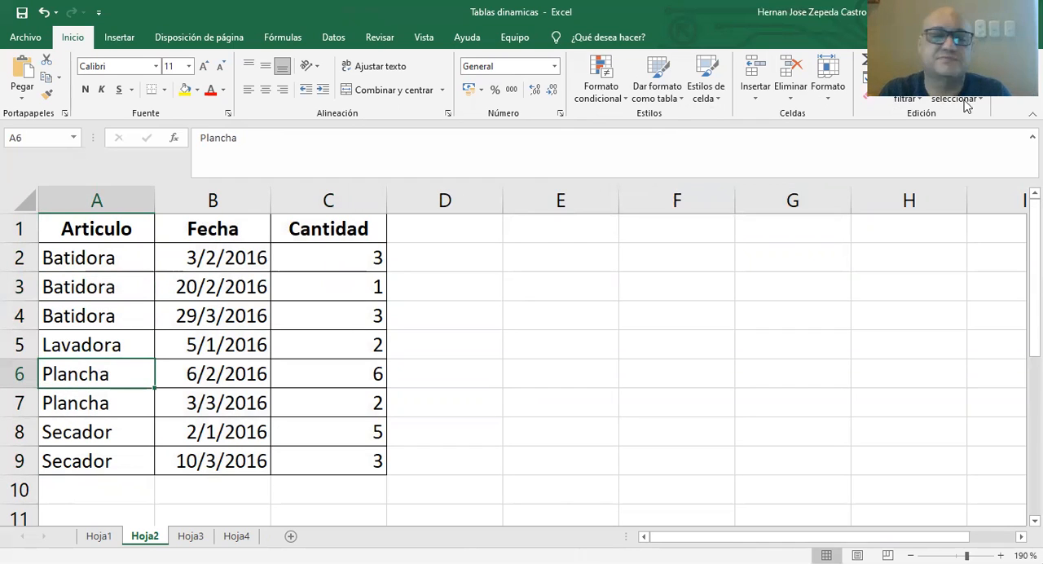
{"action": "left_click_drag", "start_coordinate": [102, 229], "coordinate": [343, 466]}
{"action": "left_click", "coordinate": [510, 377]}
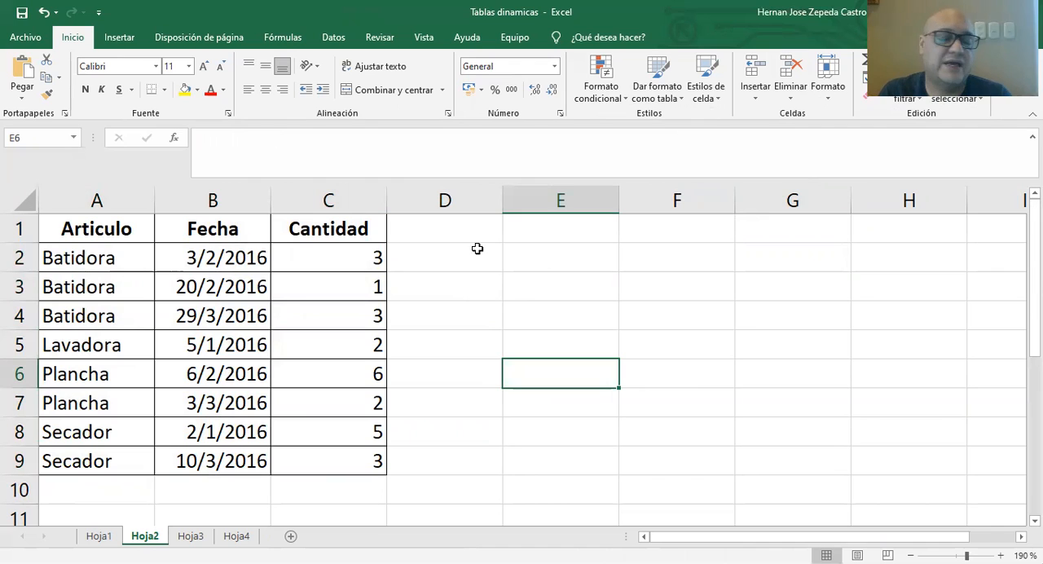
Create a pivot table from the range Hoja2!$A$1:$C$9 on a new worksheet.
{"action": "left_click", "coordinate": [118, 37]}
{"action": "left_click", "coordinate": [28, 85]}
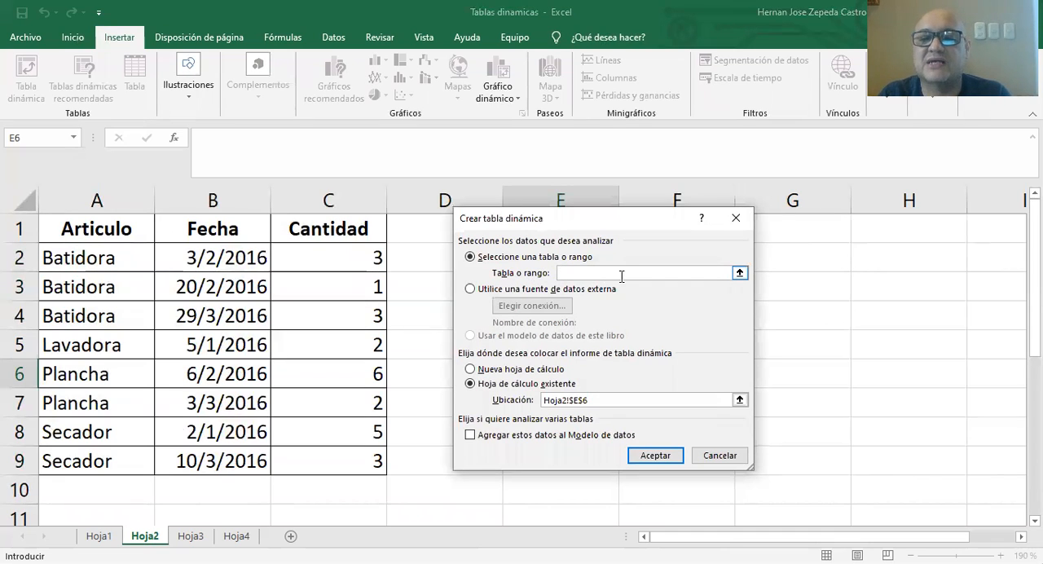
{"action": "left_click", "coordinate": [94, 227]}
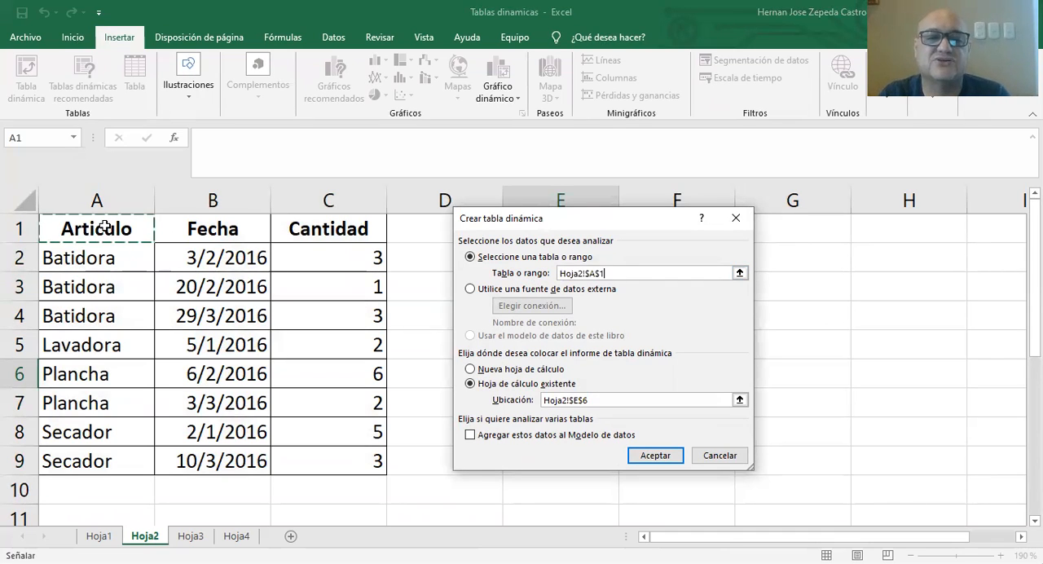
{"action": "left_click", "coordinate": [322, 468], "text": "shift"}
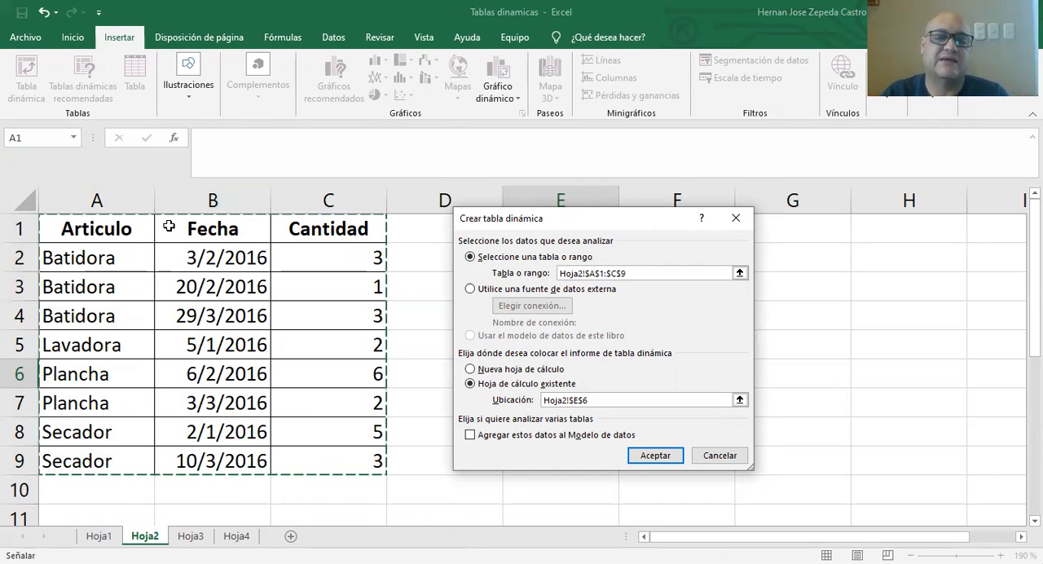
{"action": "left_click", "coordinate": [489, 369]}
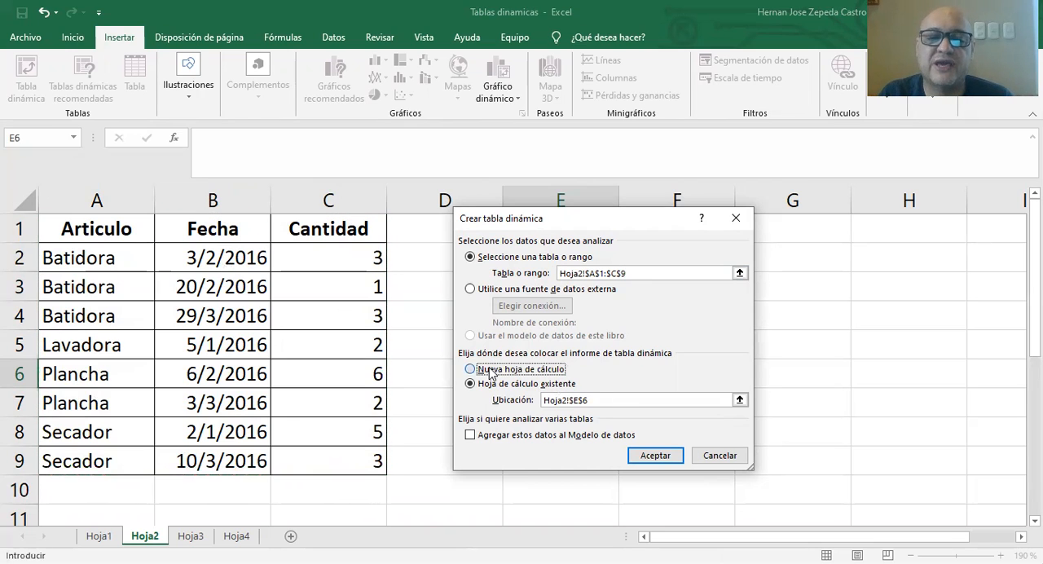
{"action": "left_click", "coordinate": [652, 456]}
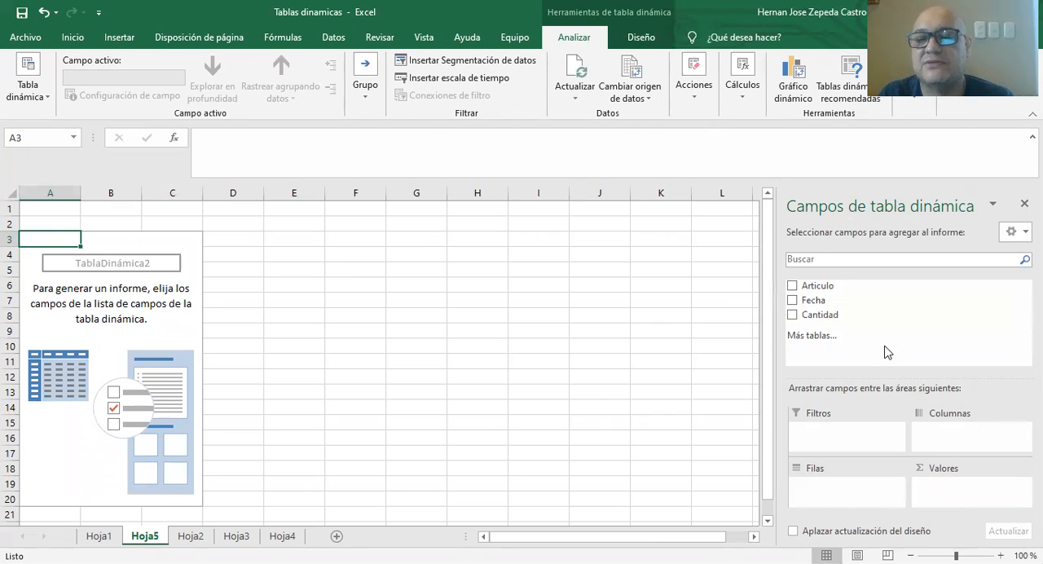
Add Articulo to the new pivot table's rows and Cantidad to its values, and check each article's total and the grand total.
{"action": "left_click", "coordinate": [792, 285]}
{"action": "left_click", "coordinate": [792, 314]}
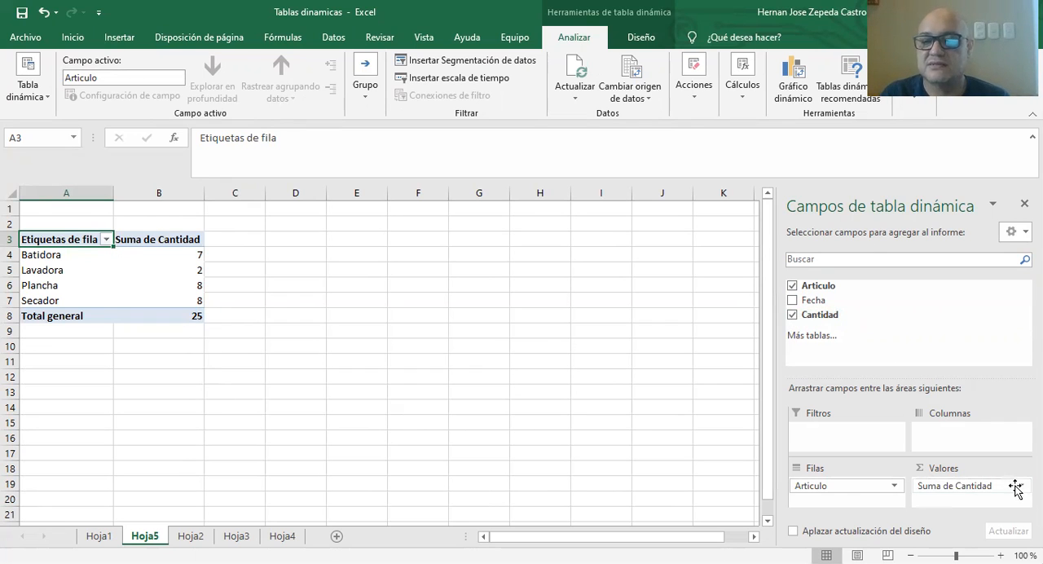
{"action": "left_click", "coordinate": [178, 254]}
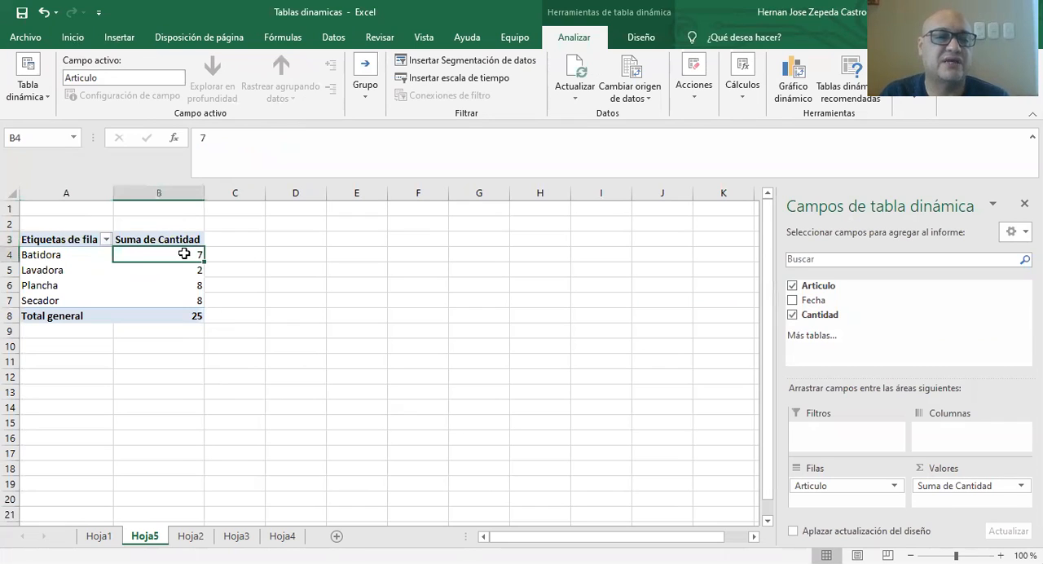
{"action": "left_click", "coordinate": [172, 271]}
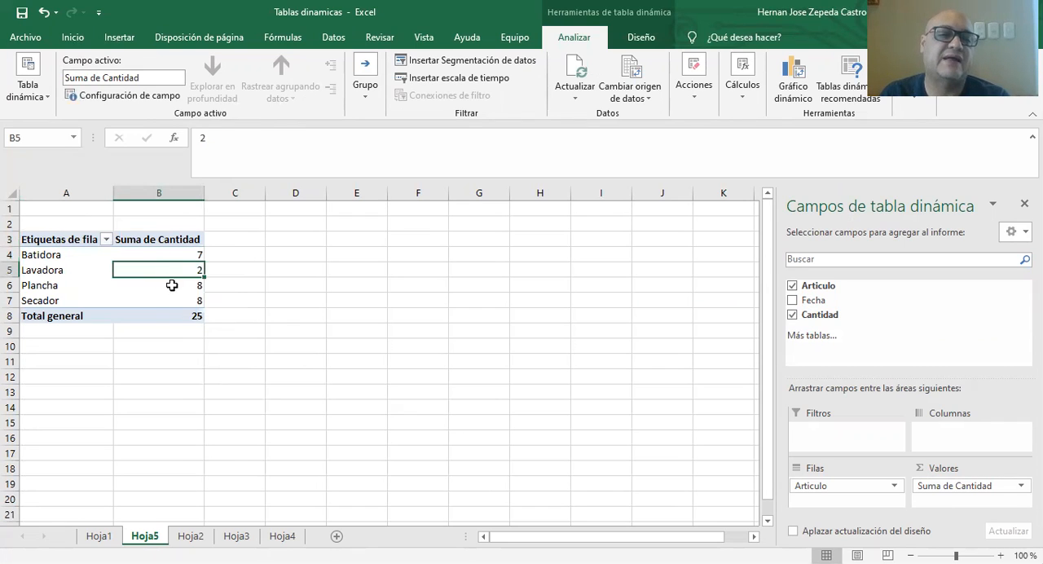
{"action": "left_click", "coordinate": [170, 289]}
{"action": "left_click", "coordinate": [170, 299]}
{"action": "left_click", "coordinate": [175, 317]}
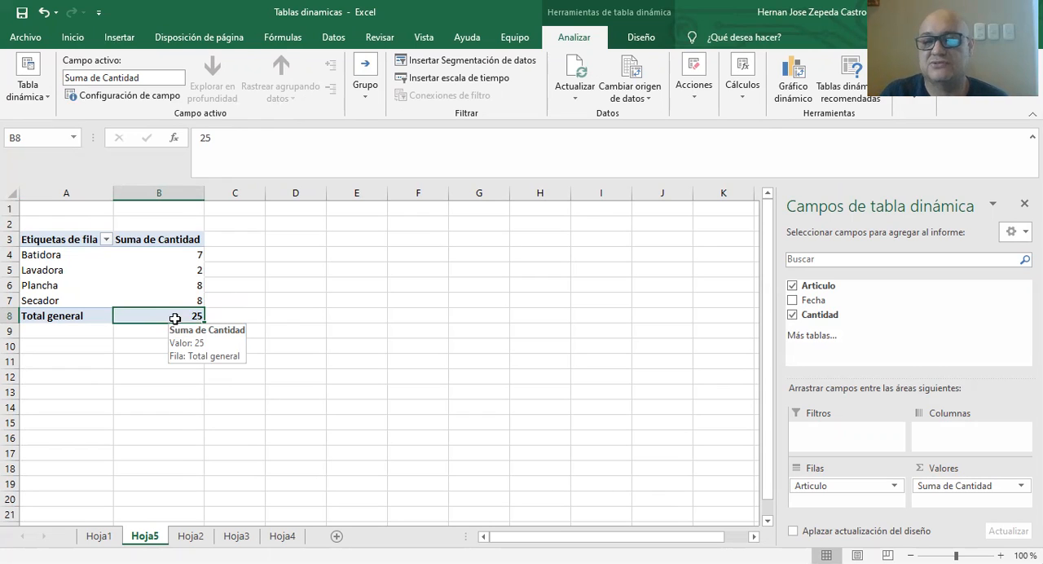
Add Fecha beneath Articulo in the rows, and expand the feb, mar and ene groups to show the individual dates.
{"action": "left_click", "coordinate": [792, 301]}
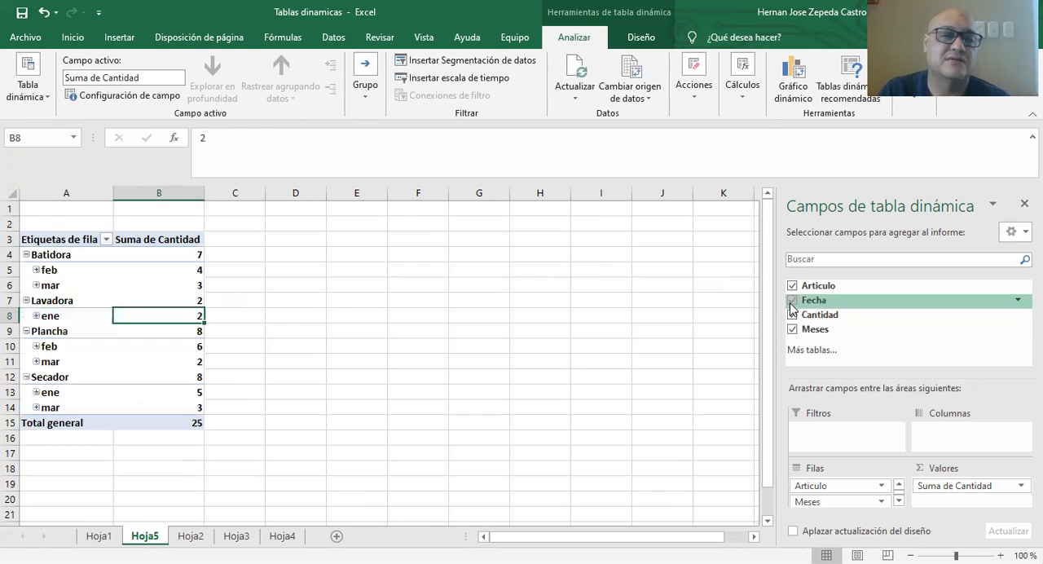
{"action": "left_click", "coordinate": [37, 271]}
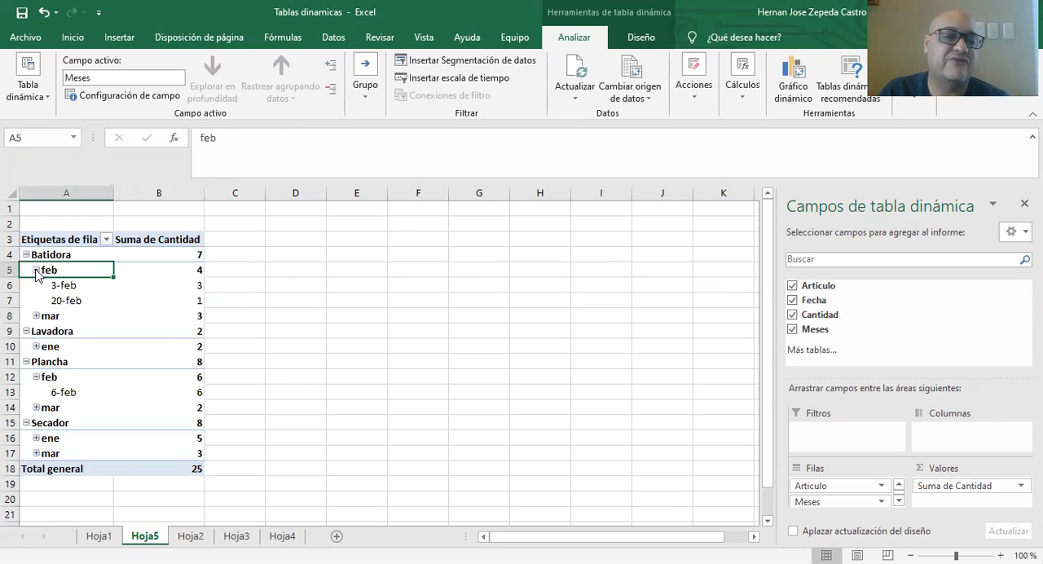
{"action": "left_click", "coordinate": [36, 315]}
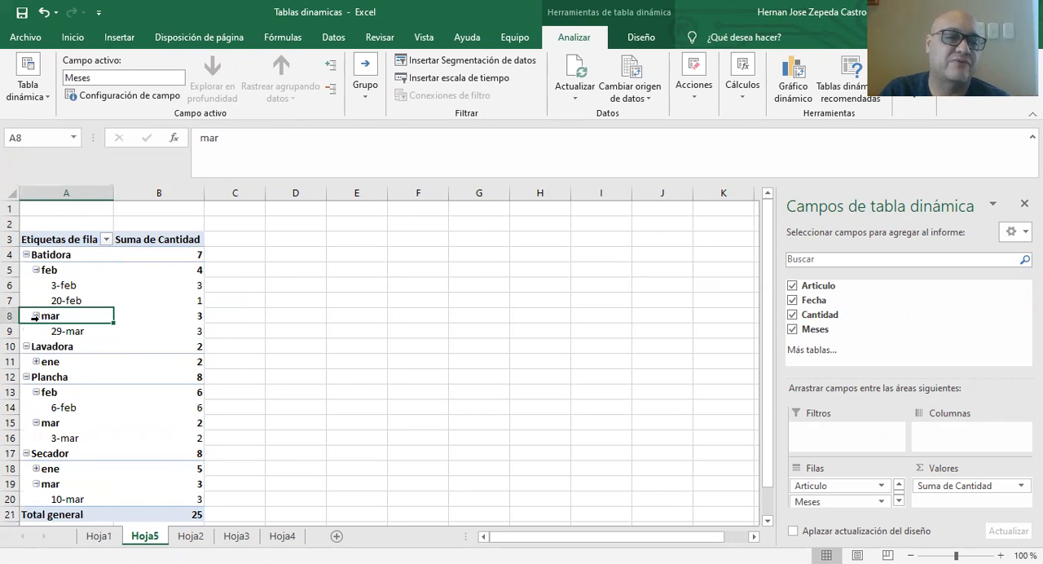
{"action": "left_click", "coordinate": [37, 361]}
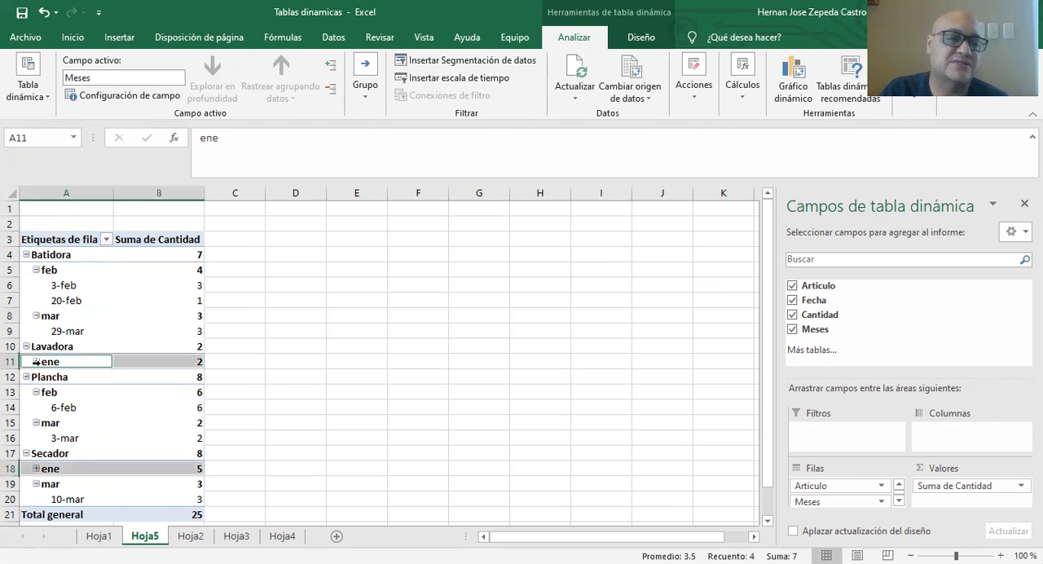
{"action": "scroll", "coordinate": [82, 383], "scroll_direction": "down", "scroll_amount": 3}
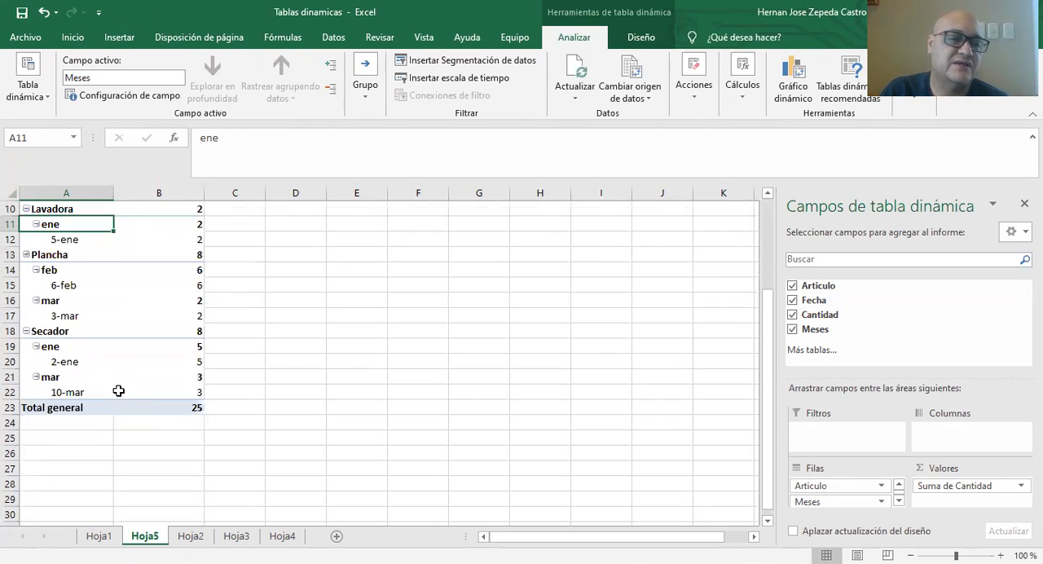
{"action": "scroll", "coordinate": [163, 420], "scroll_direction": "up", "scroll_amount": 3}
{"action": "scroll", "coordinate": [163, 421], "scroll_direction": "up", "scroll_amount": 1}
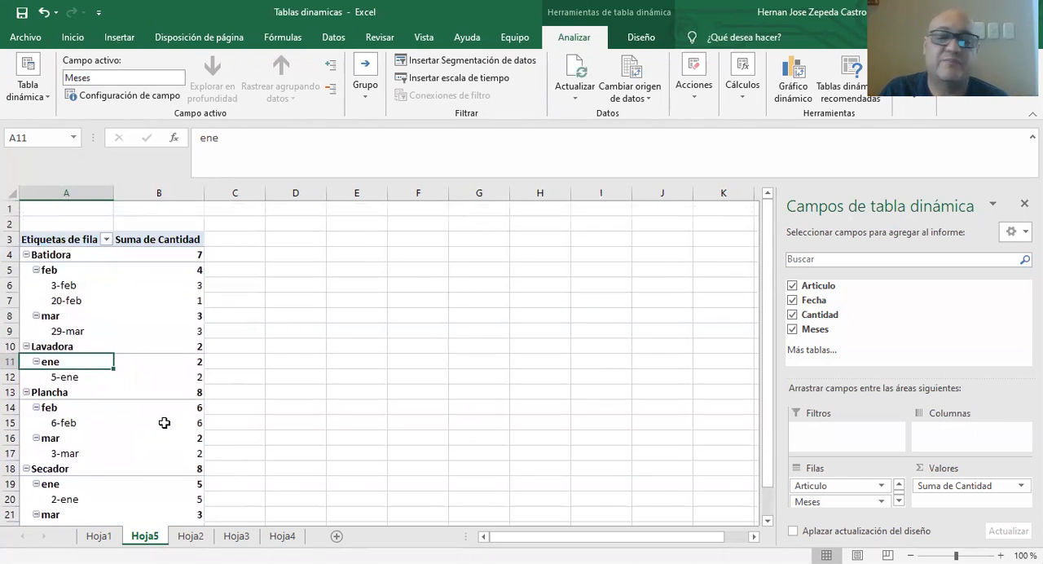
{"action": "mouse_move", "coordinate": [164, 422]}
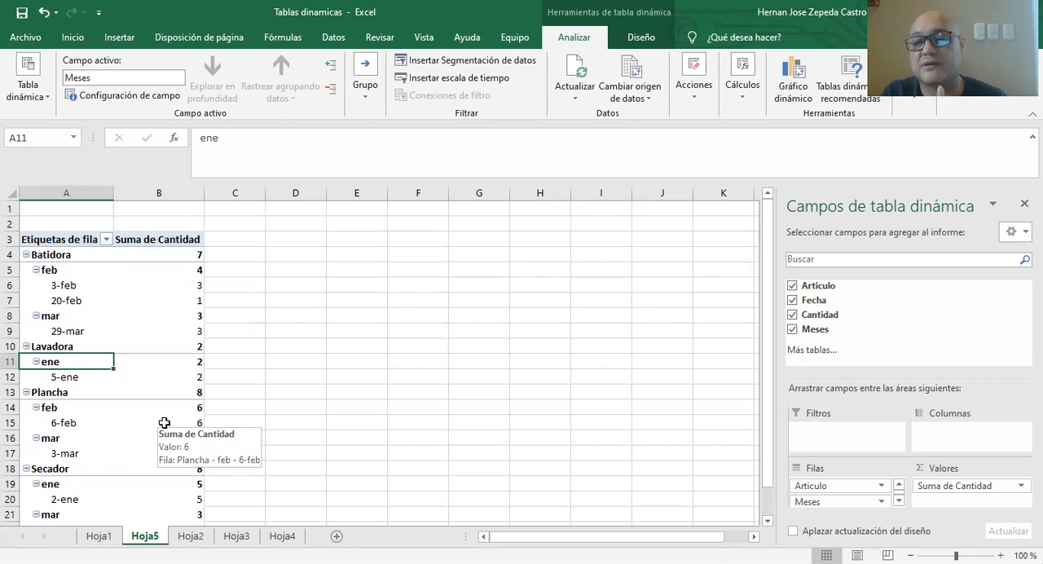
Remove Meses from the pivot table's rows, and look at its filter options without applying any.
{"action": "left_click", "coordinate": [791, 329]}
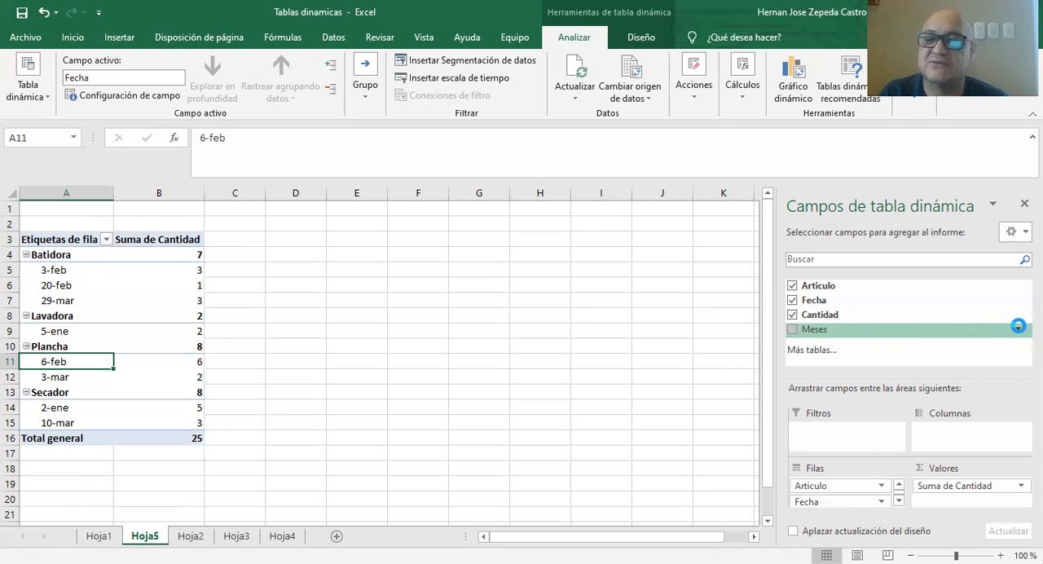
{"action": "left_click", "coordinate": [1017, 329]}
{"action": "scroll", "coordinate": [658, 216], "scroll_direction": "down", "scroll_amount": 2}
{"action": "scroll", "coordinate": [659, 216], "scroll_direction": "up", "scroll_amount": 3}
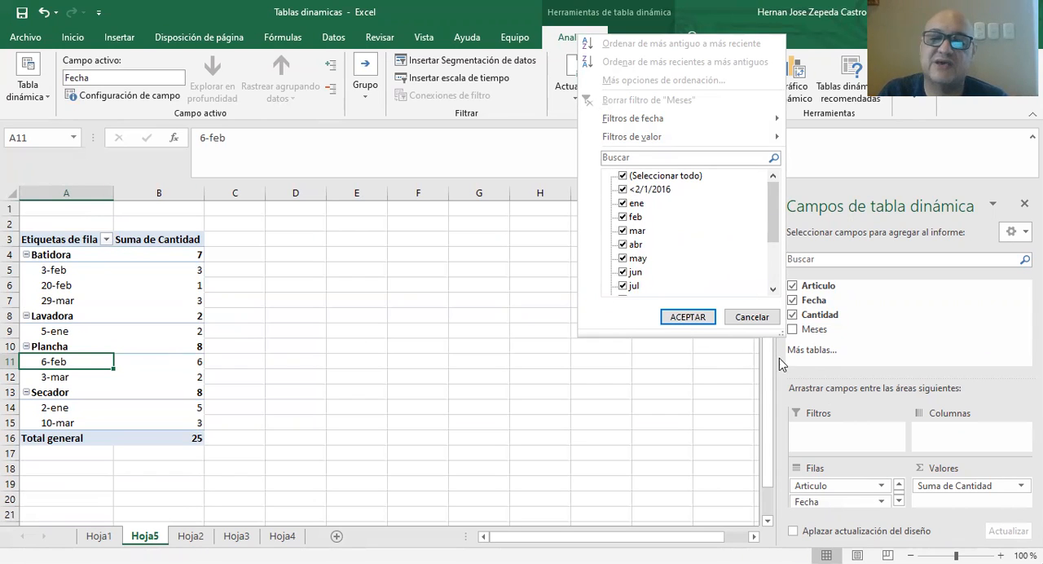
{"action": "left_click", "coordinate": [755, 317]}
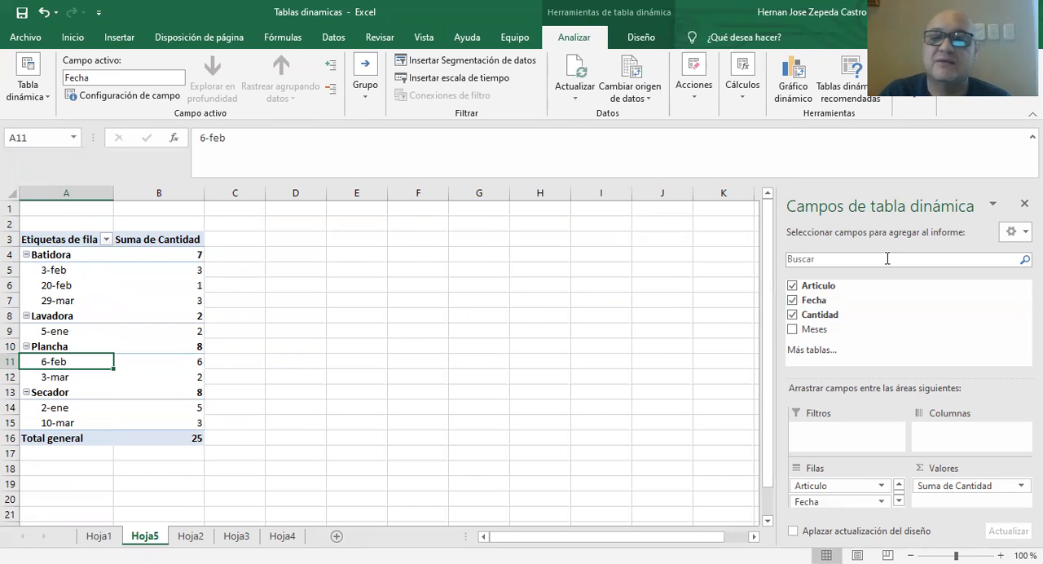
Remove Fecha and Articulo from the pivot table, add Fecha again to group by month, and check each month's quantity.
{"action": "left_click", "coordinate": [791, 300]}
{"action": "left_click", "coordinate": [793, 287]}
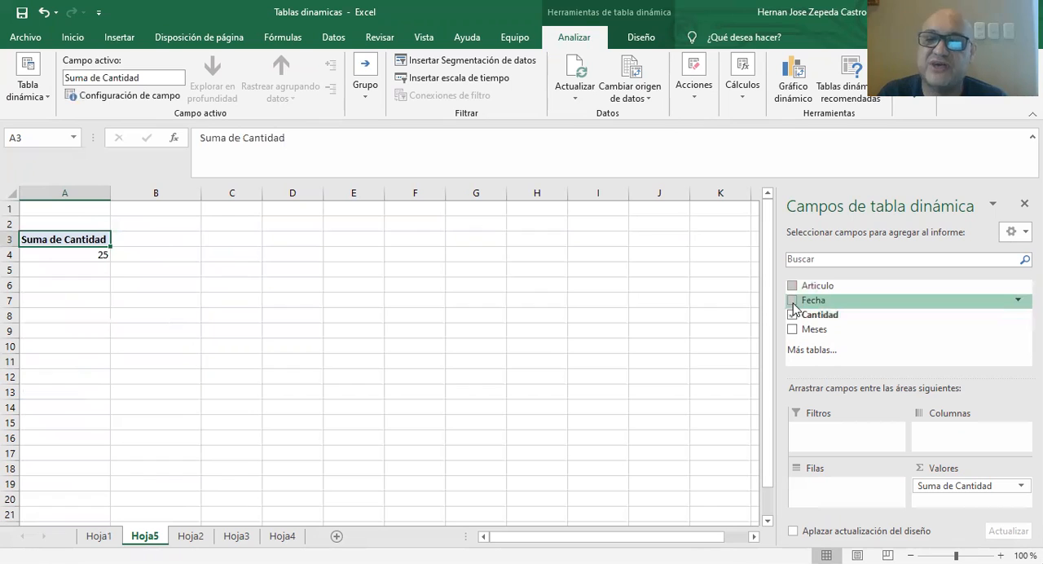
{"action": "left_click", "coordinate": [792, 301]}
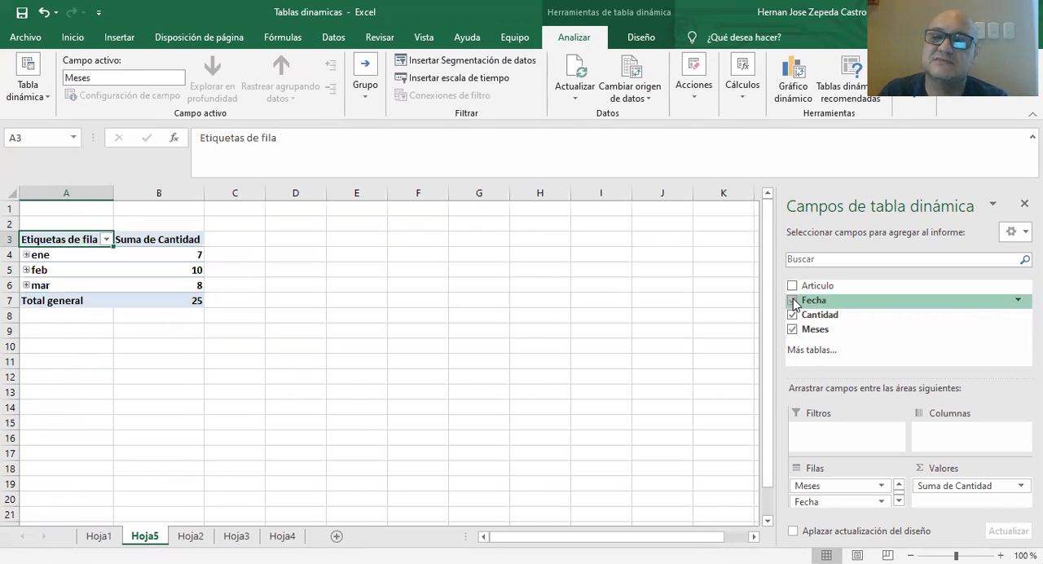
{"action": "left_click", "coordinate": [186, 255]}
{"action": "left_click", "coordinate": [188, 271]}
{"action": "left_click", "coordinate": [189, 285]}
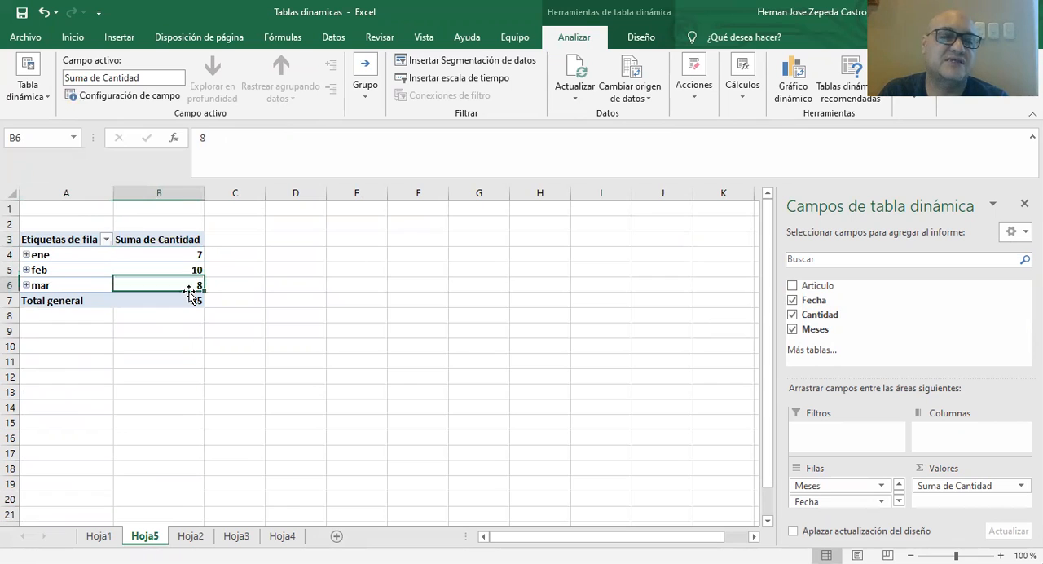
Add Articulo to the pivot table's rows beneath the month and date fields.
{"action": "left_click", "coordinate": [791, 286]}
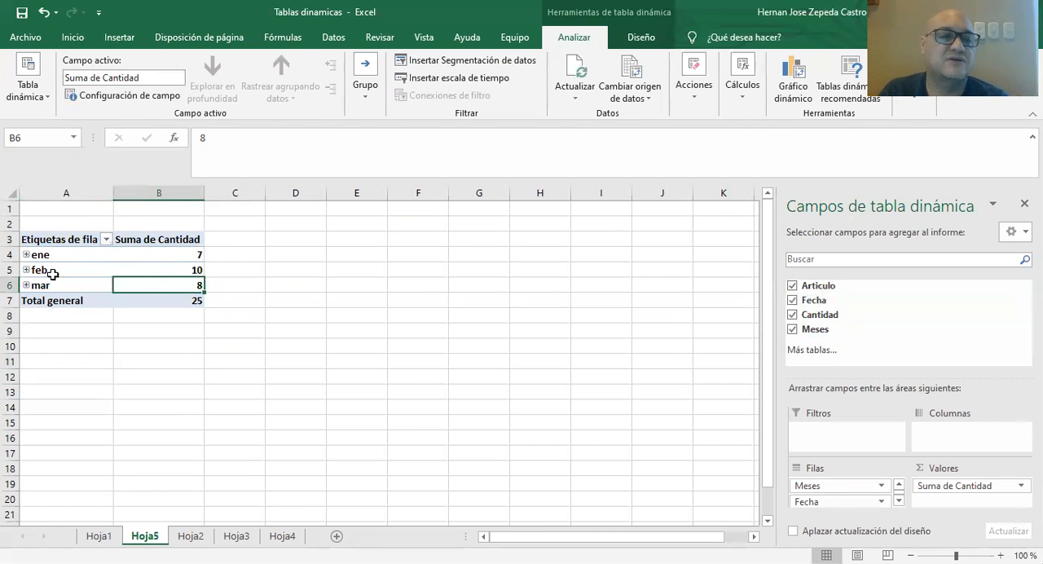
Expand the ene and feb groups and examine which articles appear beneath each date.
{"action": "left_click", "coordinate": [25, 255]}
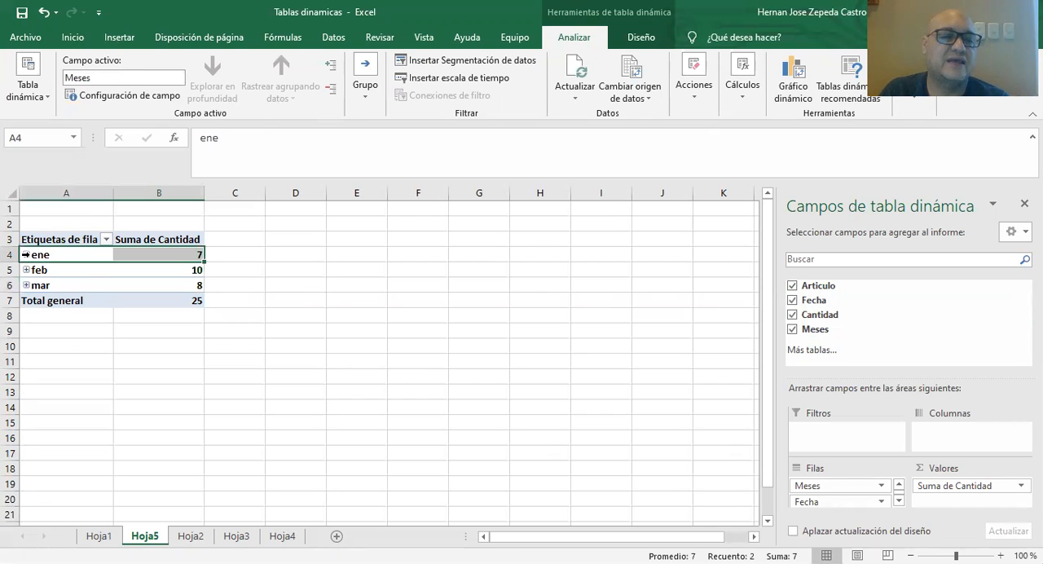
{"action": "left_click", "coordinate": [26, 254]}
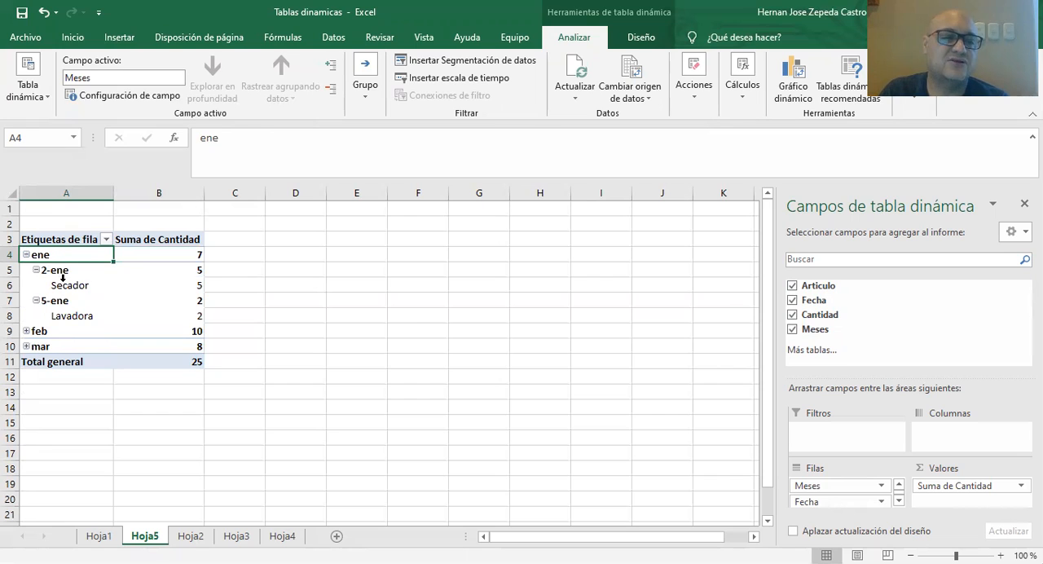
{"action": "left_click", "coordinate": [63, 286]}
{"action": "left_click", "coordinate": [75, 318]}
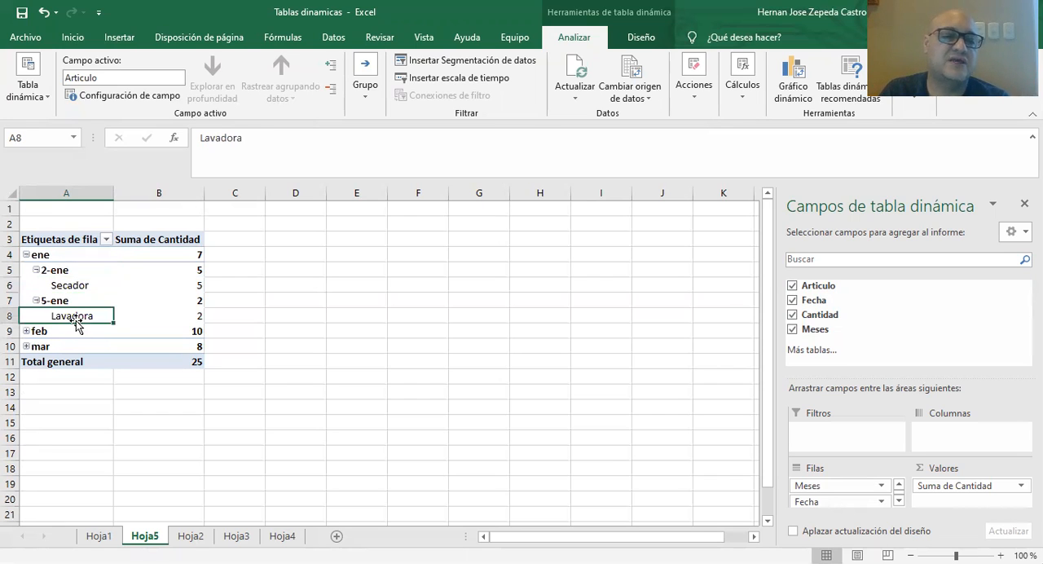
{"action": "left_click", "coordinate": [26, 330]}
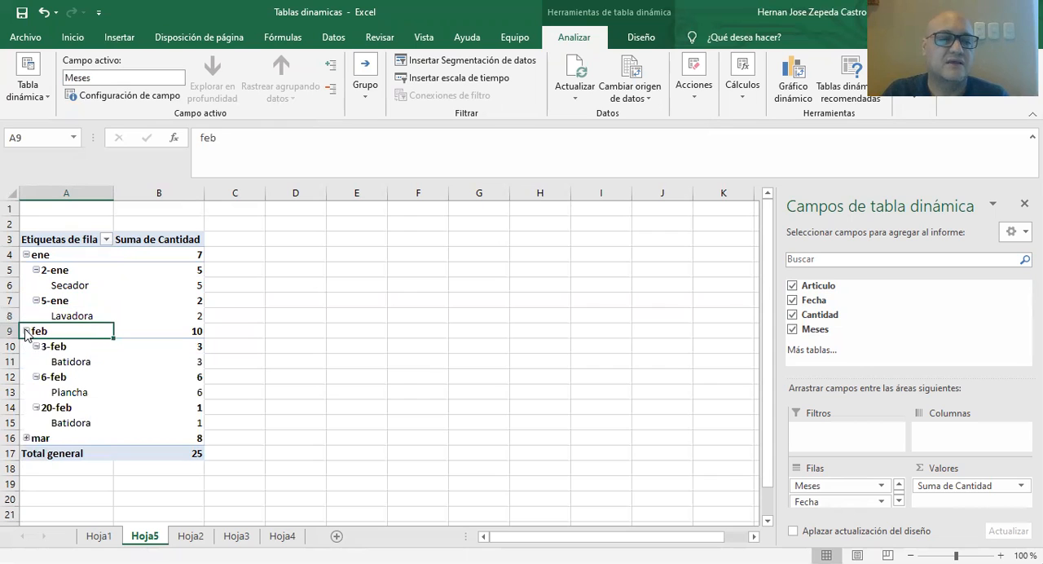
{"action": "left_click", "coordinate": [78, 363]}
{"action": "left_click", "coordinate": [69, 423]}
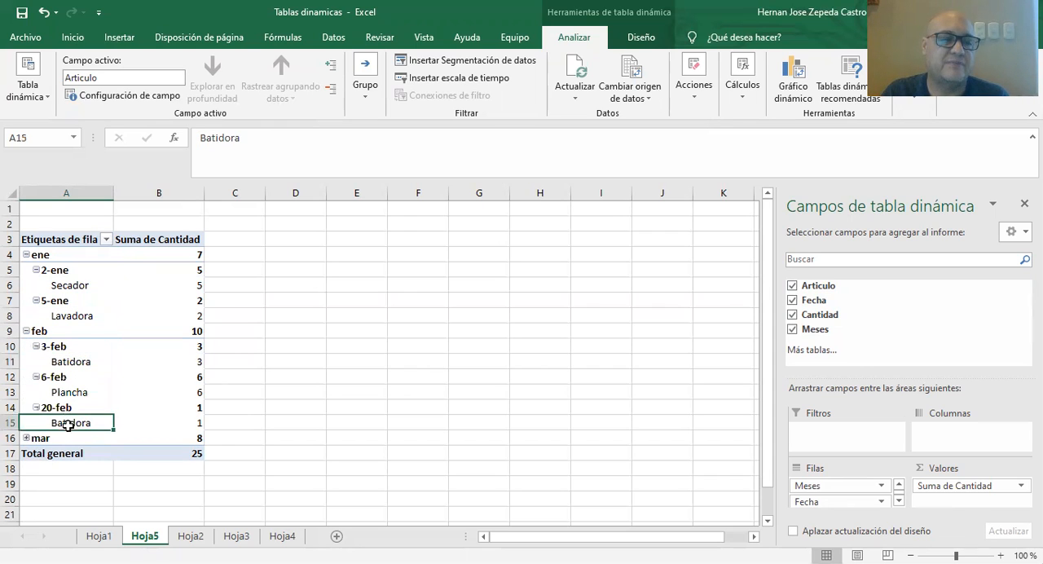
{"action": "left_click", "coordinate": [69, 395]}
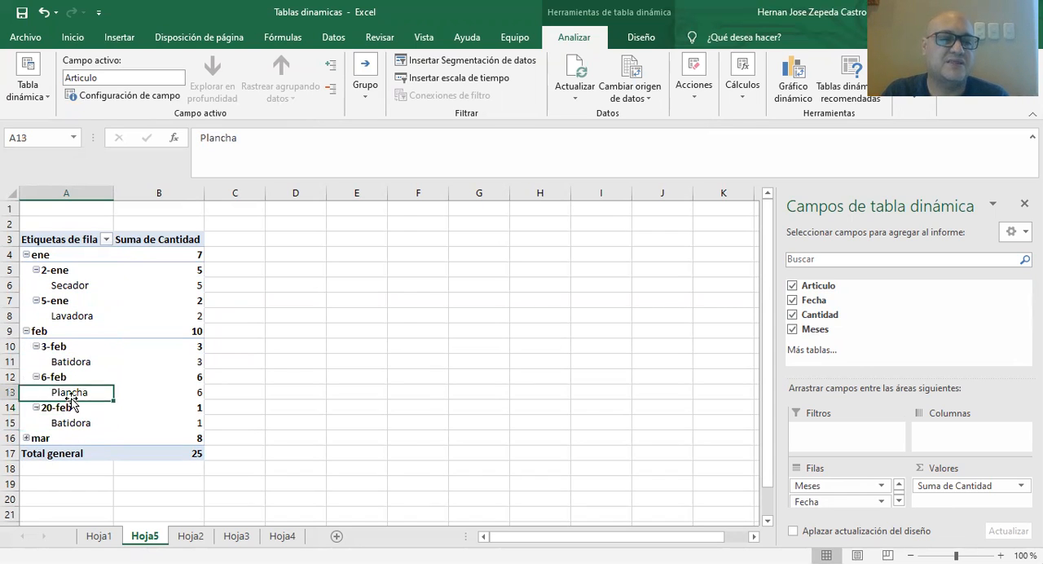
Expand the mar group and examine the article listed beneath each of its dates.
{"action": "left_click", "coordinate": [27, 439]}
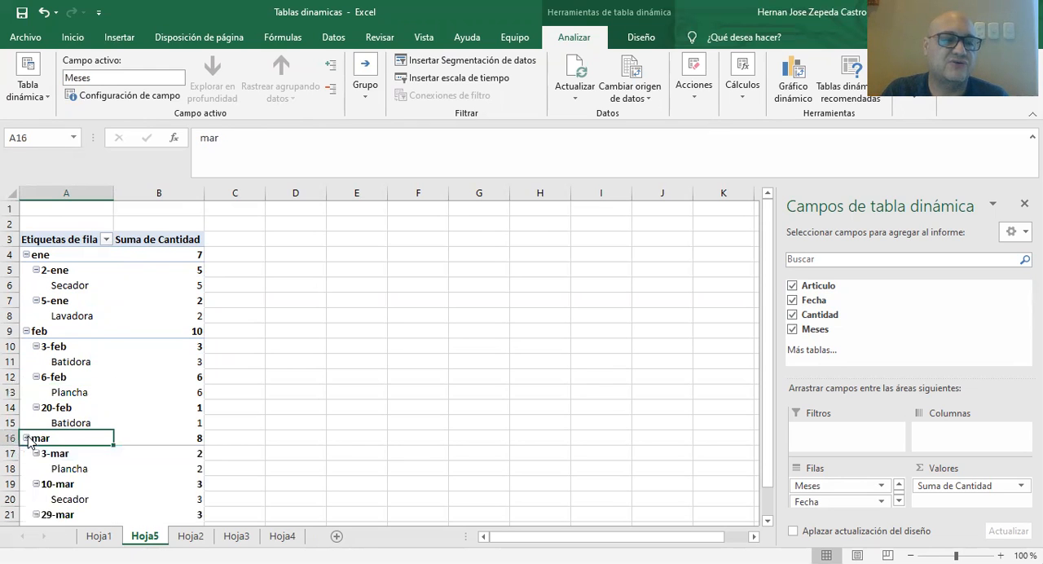
{"action": "scroll", "coordinate": [86, 380], "scroll_direction": "down", "scroll_amount": 2}
{"action": "left_click", "coordinate": [72, 379]}
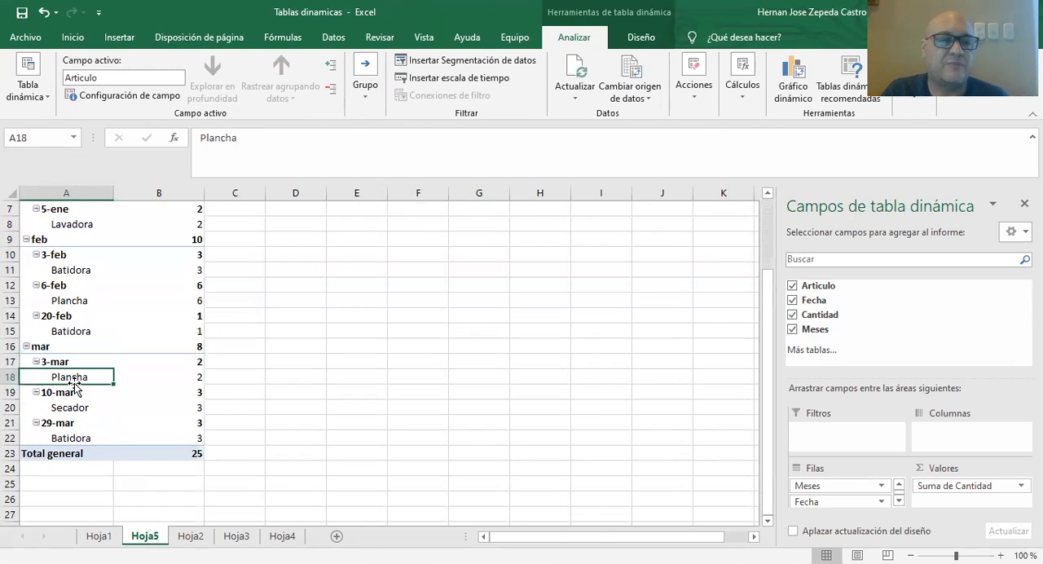
{"action": "left_click", "coordinate": [72, 407]}
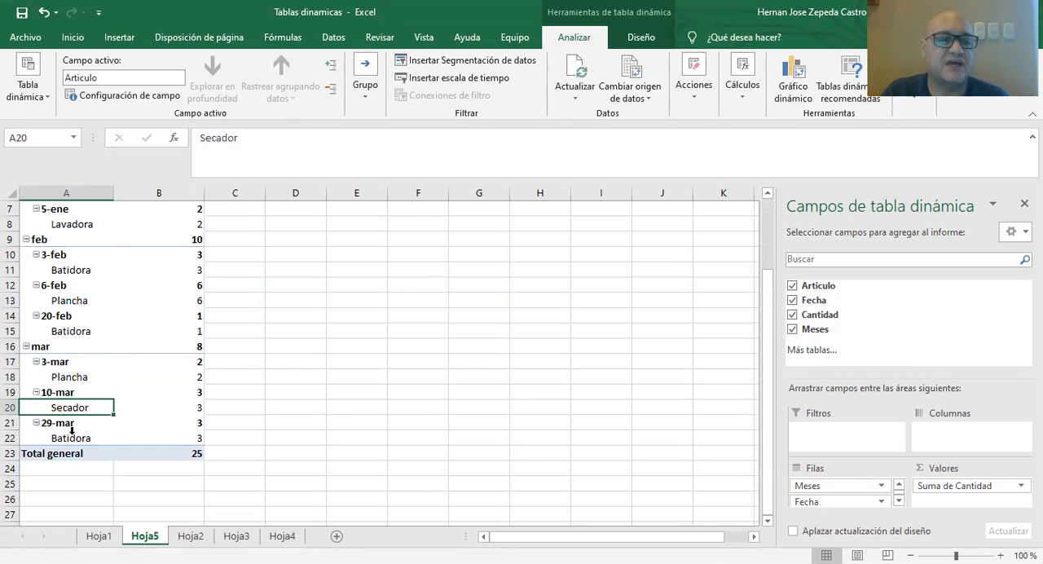
{"action": "left_click", "coordinate": [65, 441]}
{"action": "left_click", "coordinate": [62, 440]}
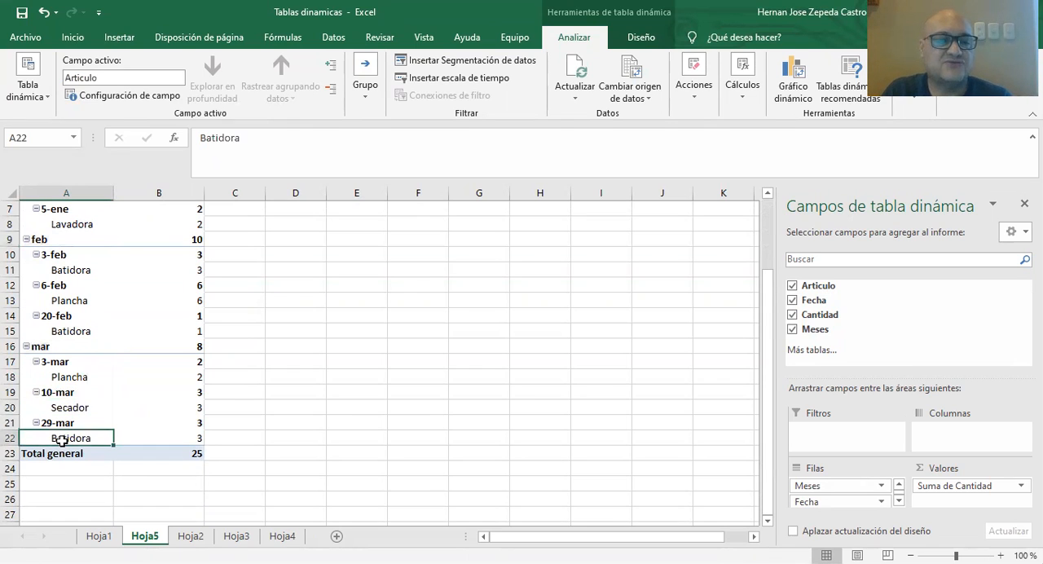
Move the Hoja5 sheet to the end of the workbook, after Hoja4.
{"action": "left_click_drag", "start_coordinate": [145, 535], "coordinate": [308, 525]}
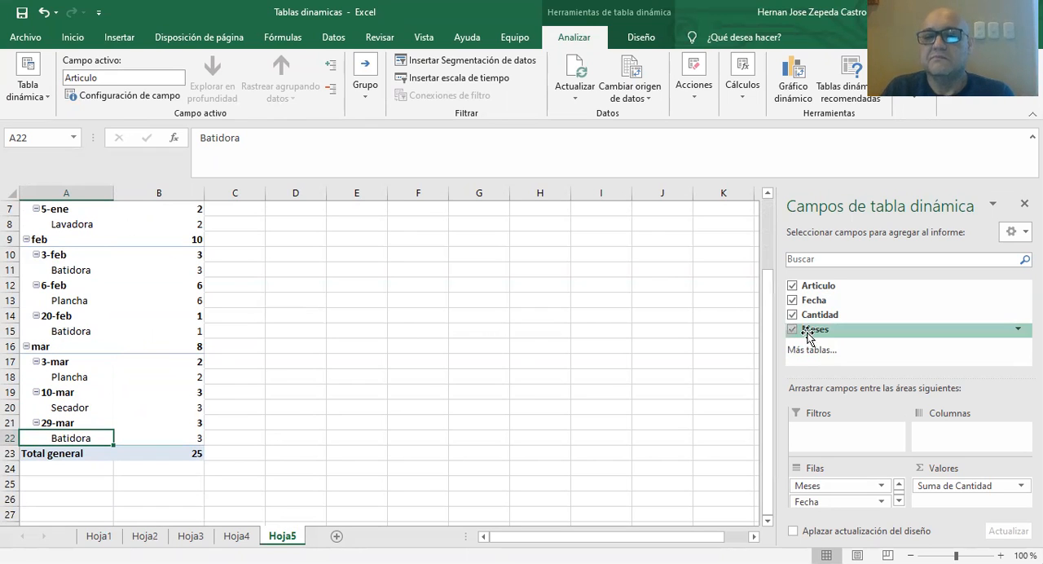
{"action": "scroll", "coordinate": [765, 290], "scroll_direction": "up", "scroll_amount": 2}
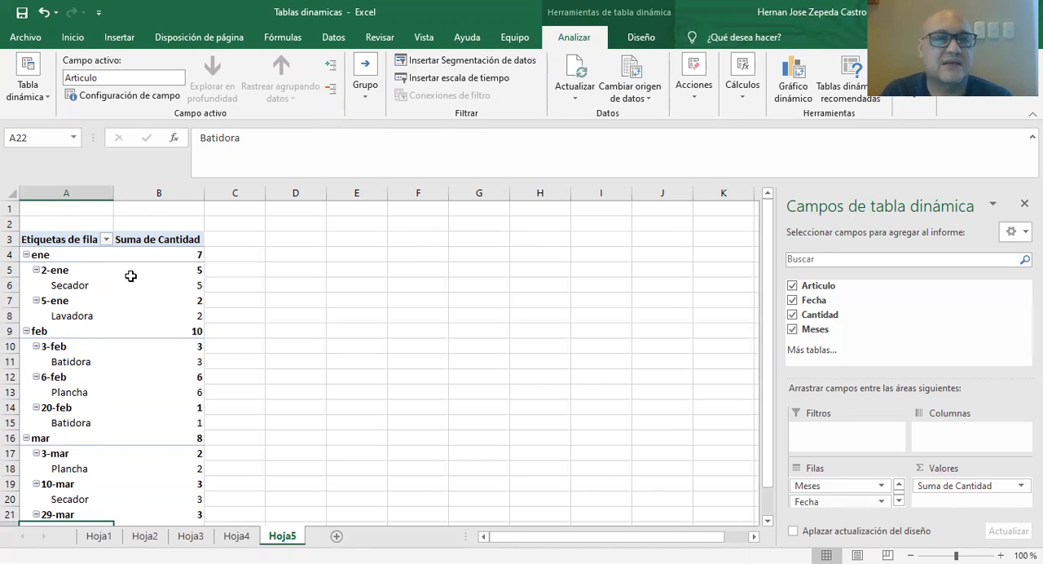
Remove Meses, Cantidad and Fecha from the pivot table, leaving only Articulo in the rows.
{"action": "left_click", "coordinate": [791, 330]}
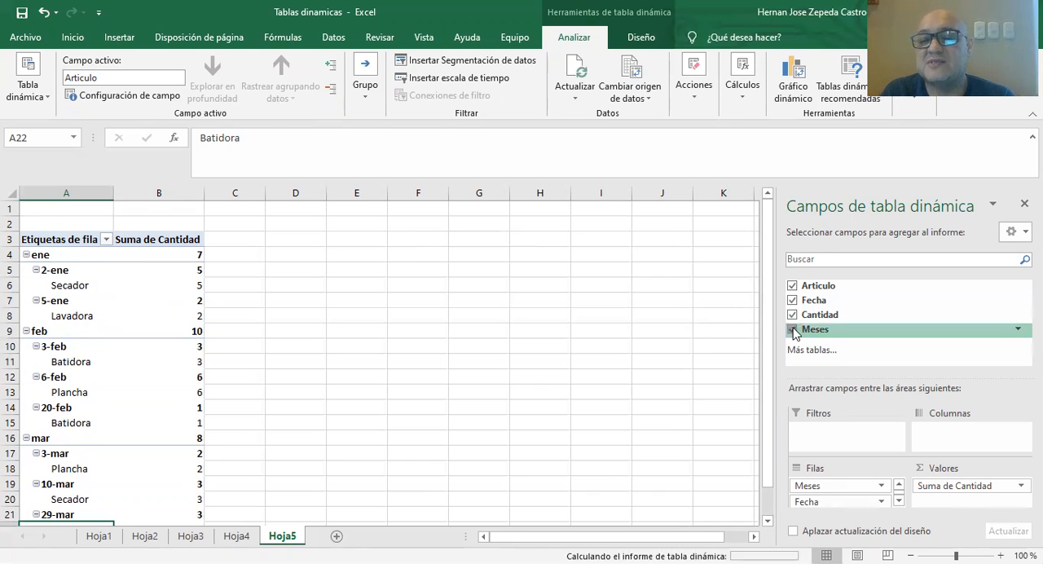
{"action": "left_click", "coordinate": [791, 315]}
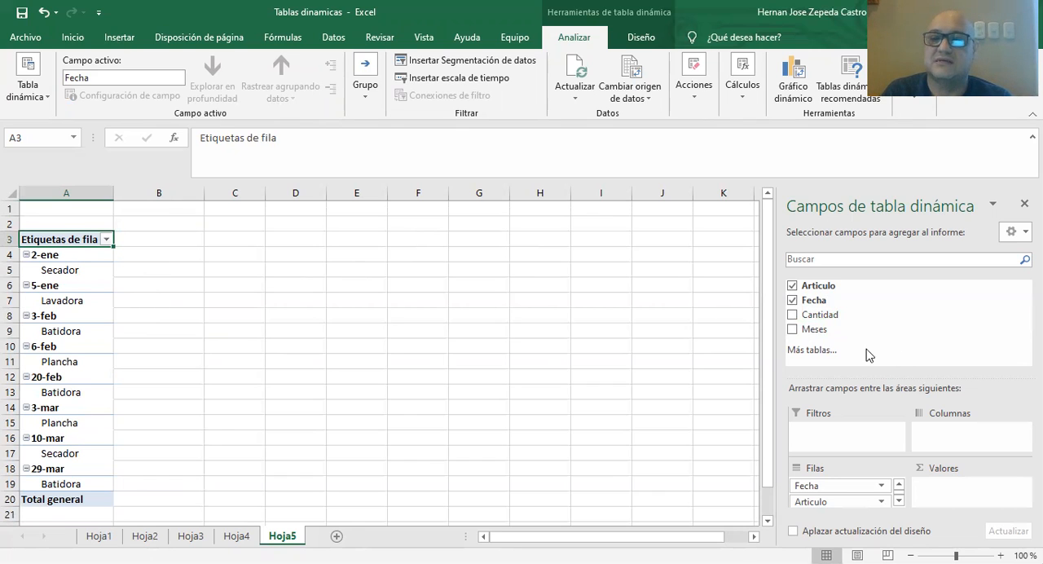
{"action": "left_click", "coordinate": [792, 300]}
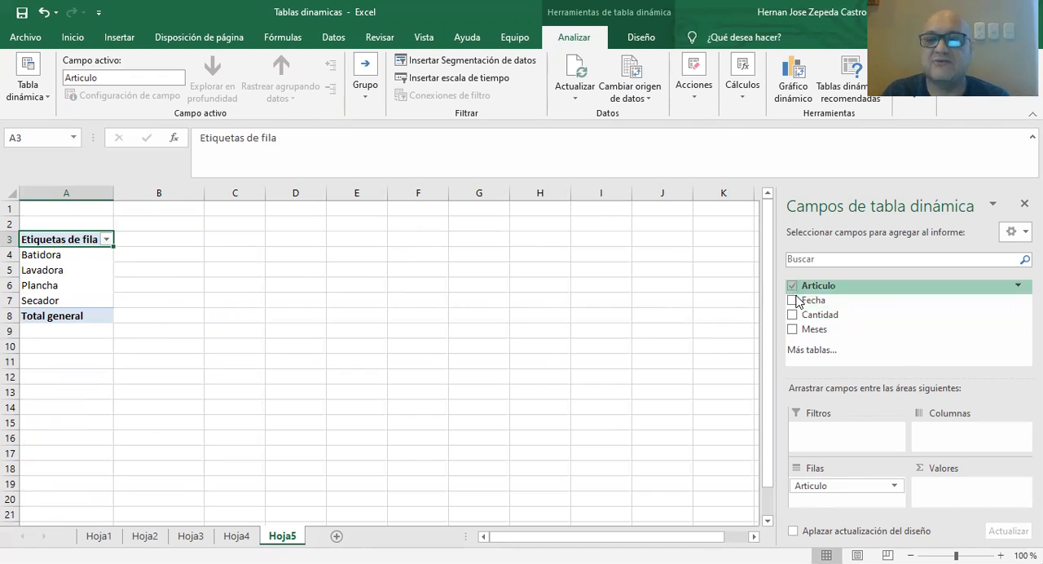
Rebuild the pivot table with ungrouped Fecha in the rows, Articulo beneath it and the sum of Cantidad as values, without Meses.
{"action": "left_click", "coordinate": [793, 299]}
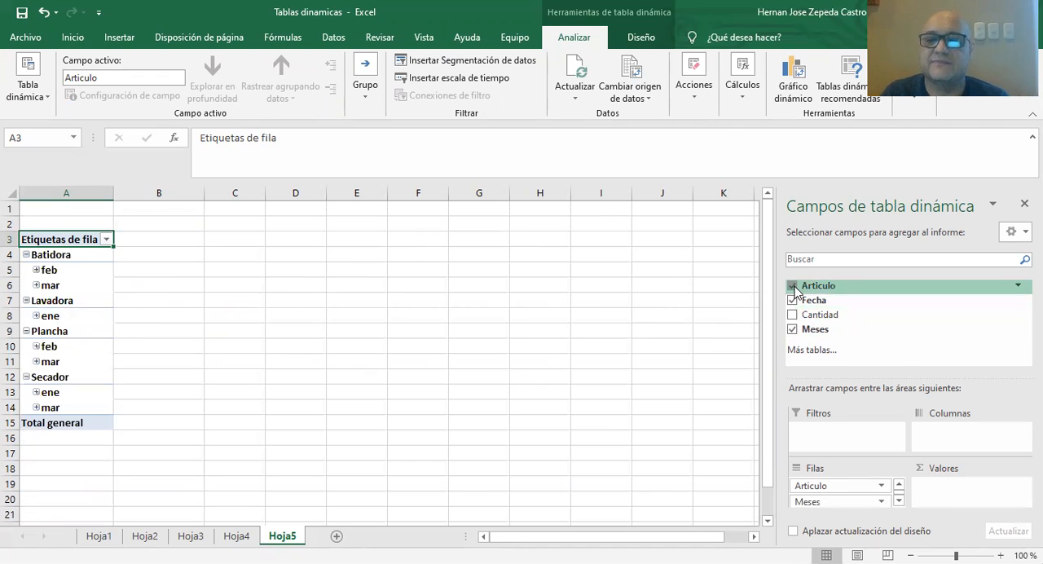
{"action": "left_click", "coordinate": [794, 286]}
{"action": "left_click", "coordinate": [792, 329]}
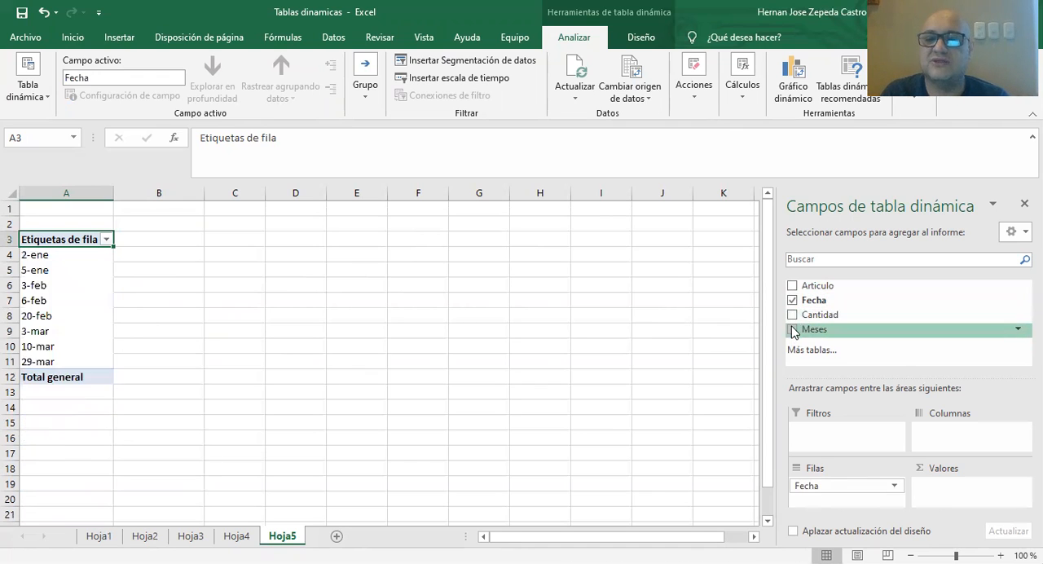
{"action": "left_click", "coordinate": [793, 286]}
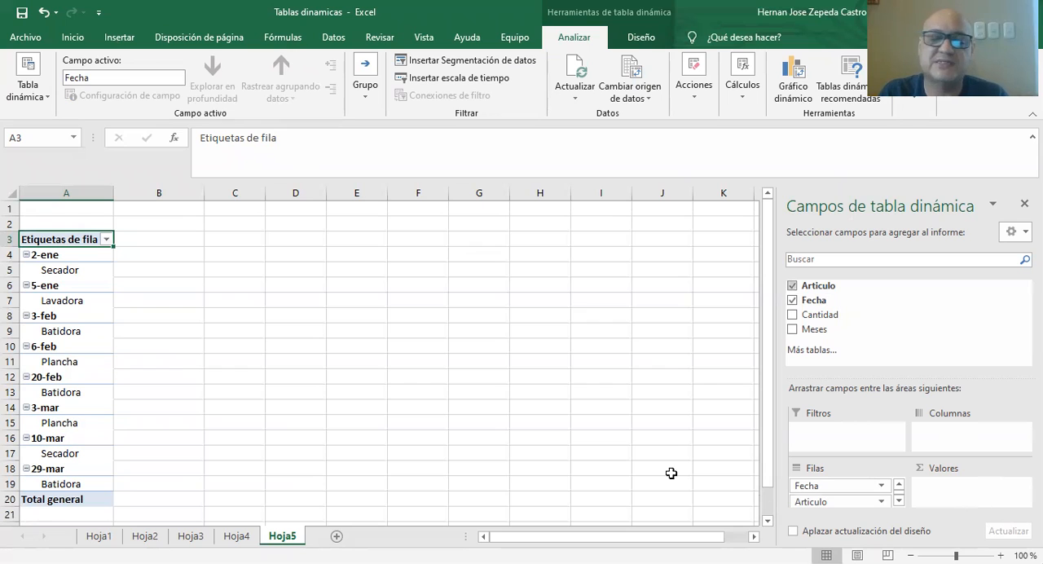
{"action": "left_click", "coordinate": [792, 314]}
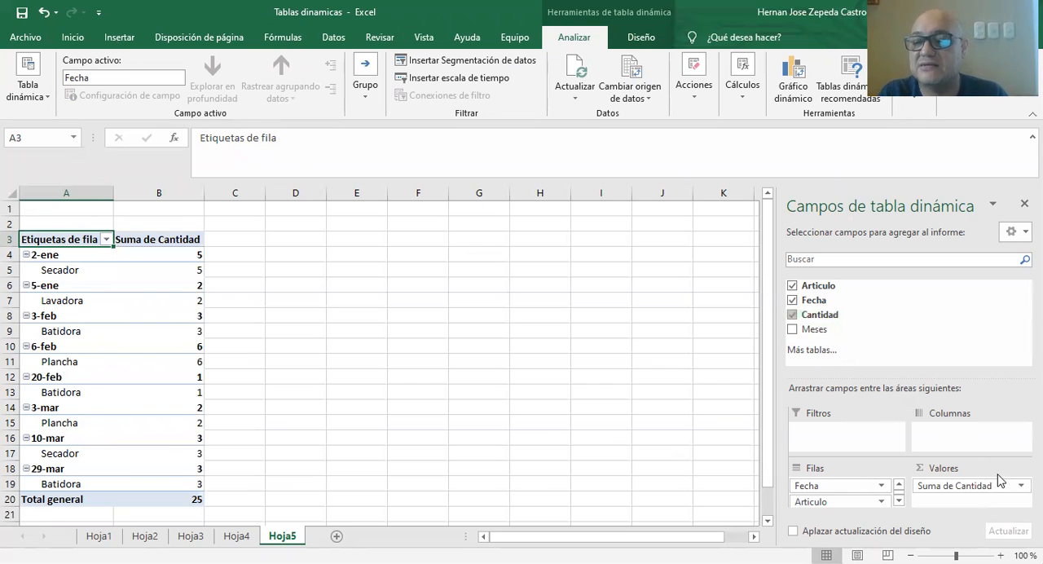
Give the summed Cantidad value field the custom name "Cantidad Vendida".
{"action": "left_click", "coordinate": [1020, 485]}
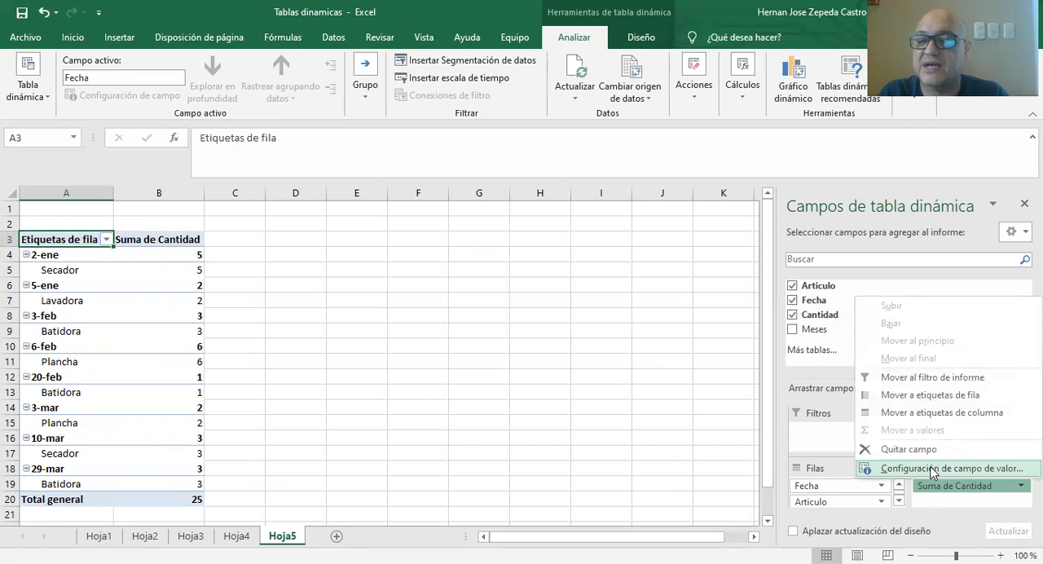
{"action": "left_click", "coordinate": [904, 464]}
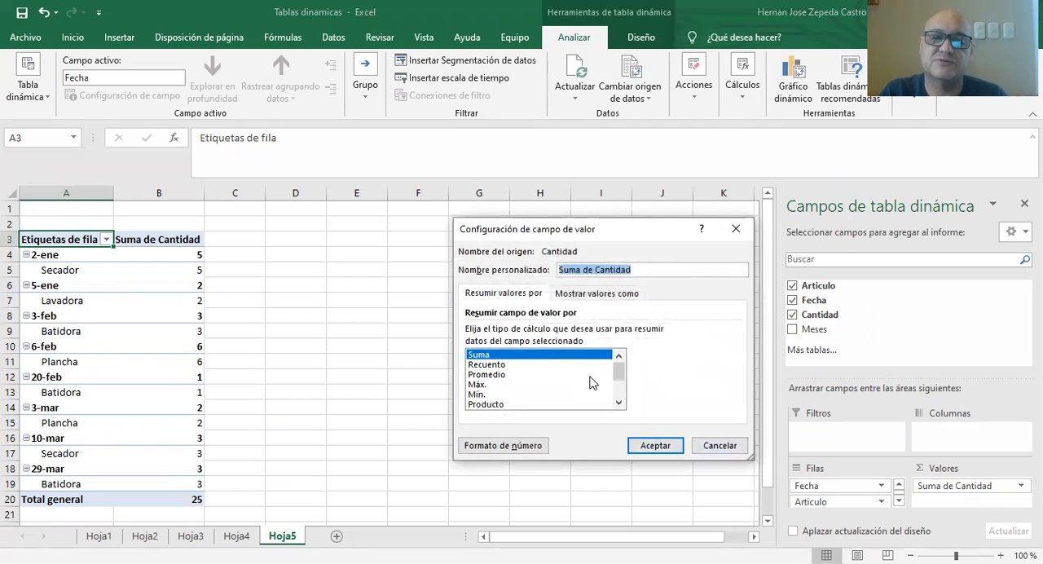
{"action": "mouse_move", "coordinate": [621, 377]}
{"action": "left_mouse_down"}
{"action": "mouse_move", "coordinate": [619, 403]}
{"action": "mouse_move", "coordinate": [621, 362]}
{"action": "left_mouse_up"}
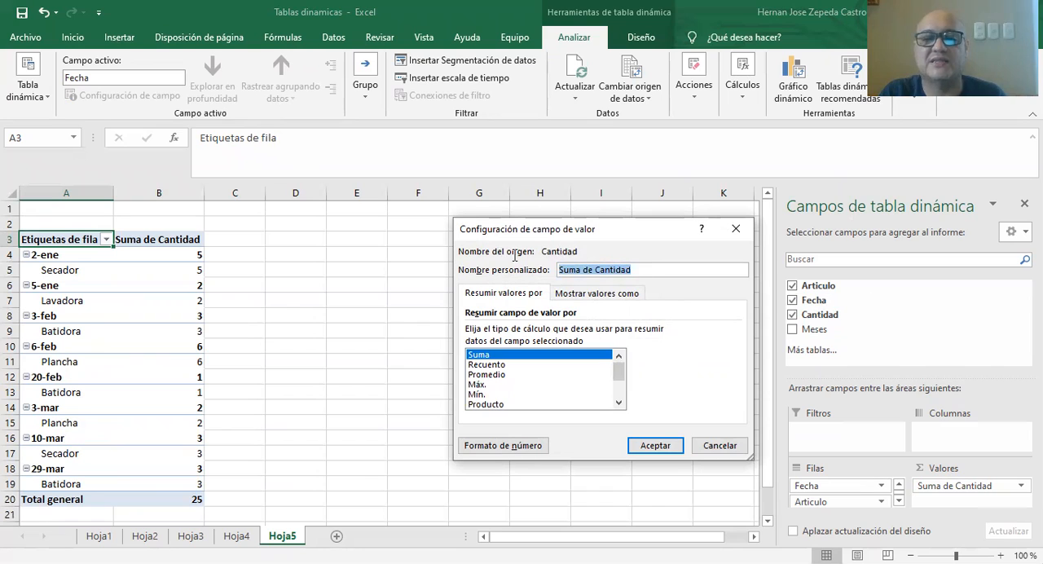
{"action": "type", "text": "Suma"}
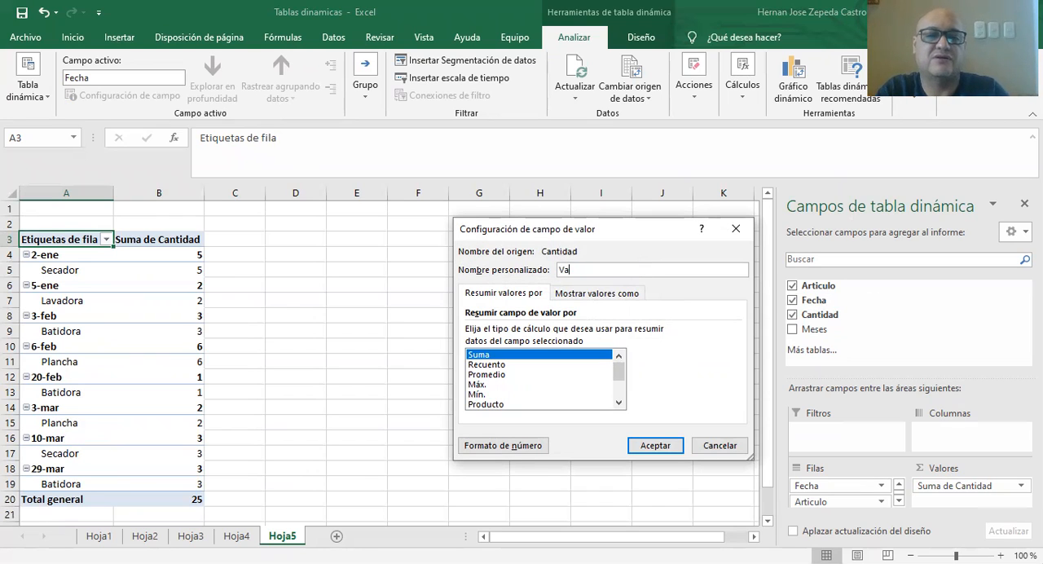
{"action": "type", "text": "Cantidad Vendid"}
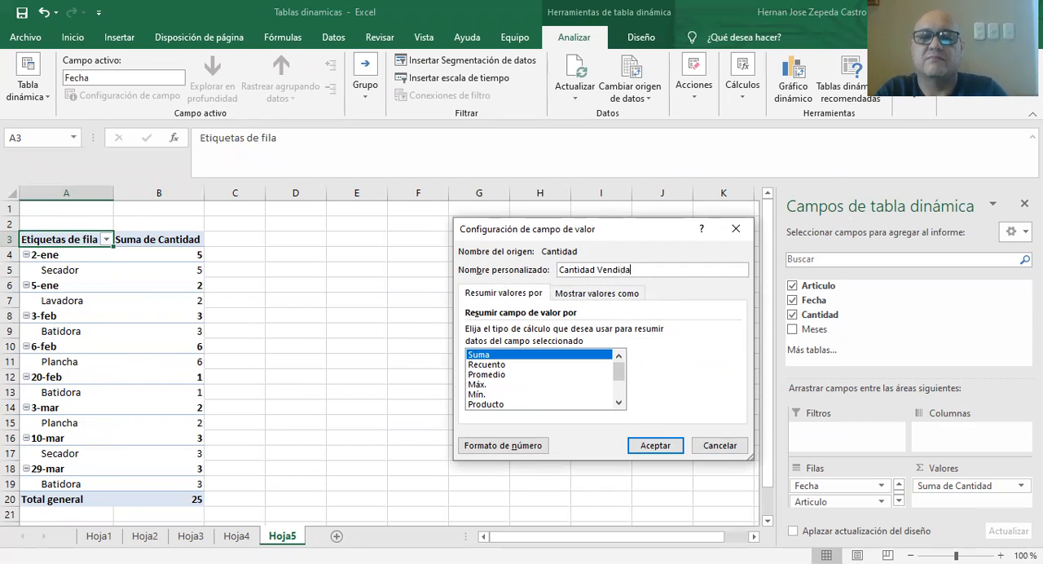
{"action": "left_click", "coordinate": [657, 444]}
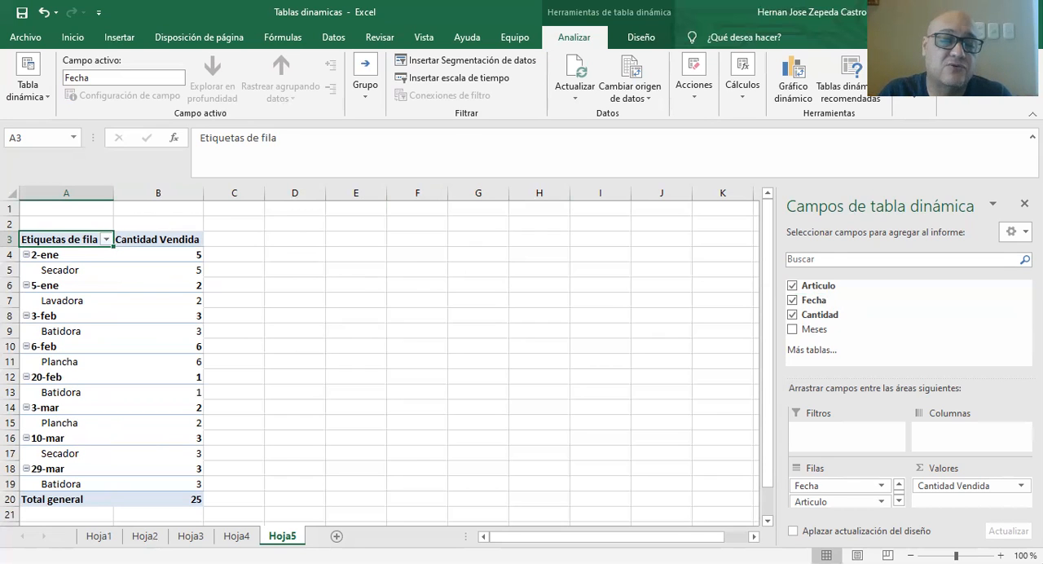
Open Hoja3 and examine its expense table with the Gastos, Mes, Importe and Departamento columns.
{"action": "left_click", "coordinate": [191, 535]}
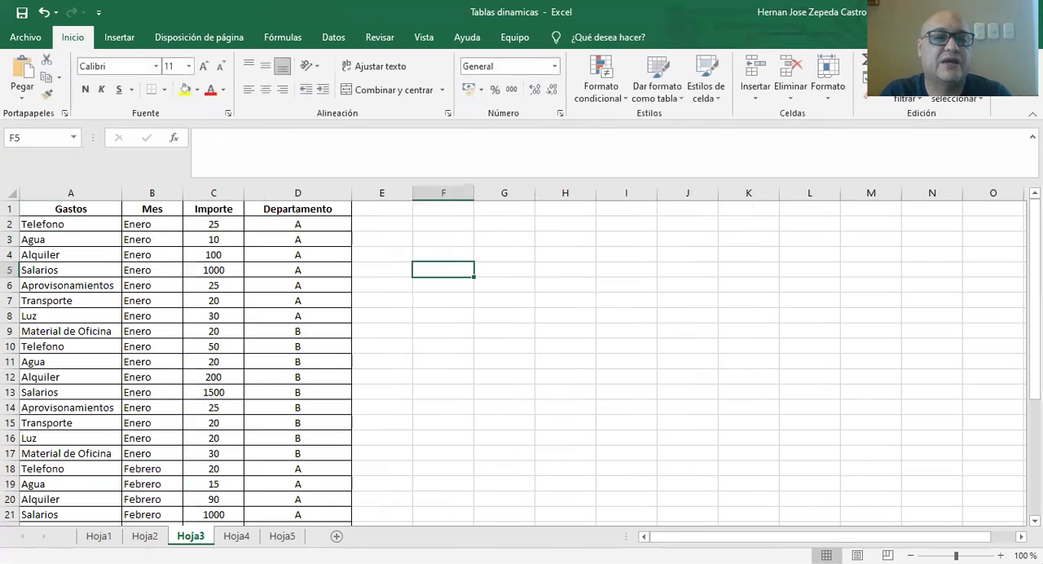
{"action": "scroll", "coordinate": [84, 220], "scroll_direction": "down", "scroll_amount": 4}
{"action": "scroll", "coordinate": [84, 220], "scroll_direction": "down", "scroll_amount": 1}
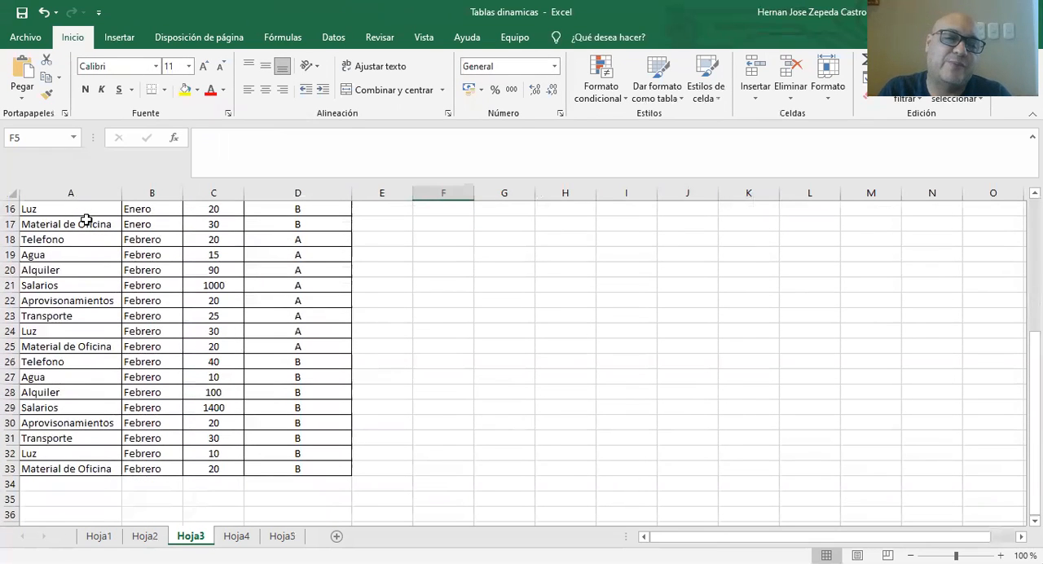
{"action": "scroll", "coordinate": [84, 221], "scroll_direction": "up", "scroll_amount": 5}
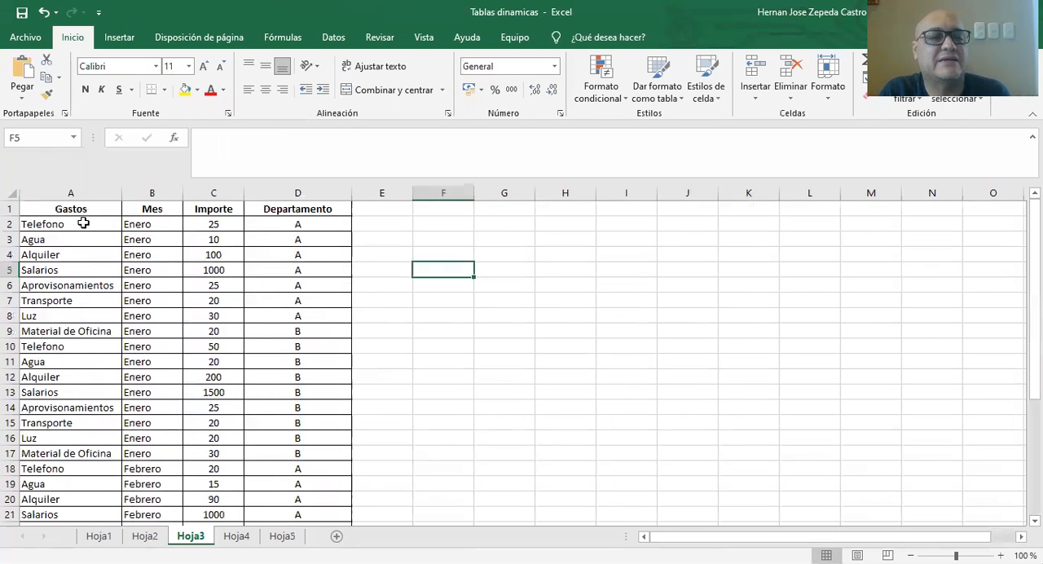
{"action": "left_click_drag", "start_coordinate": [81, 208], "coordinate": [244, 259]}
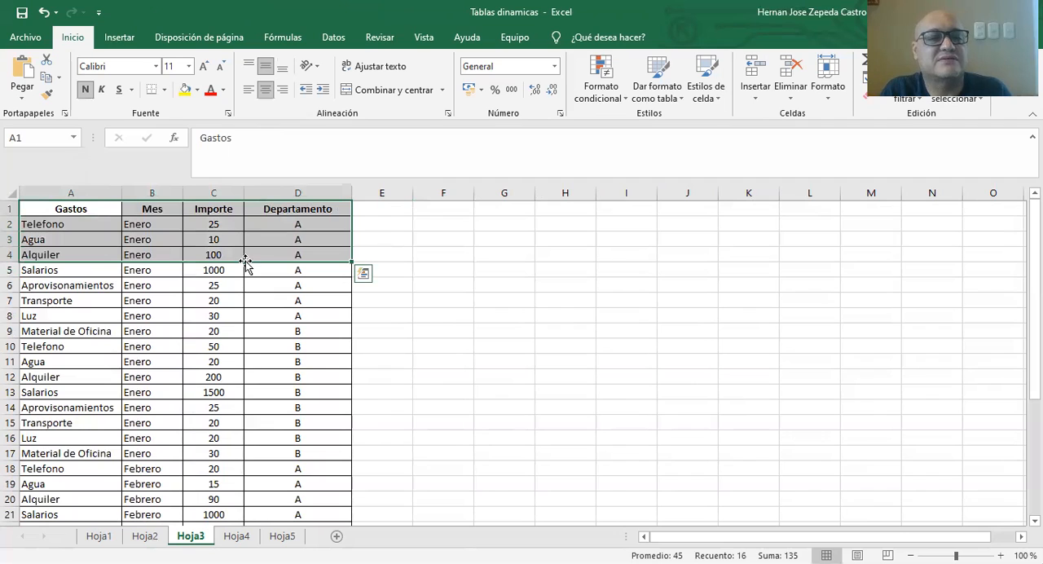
{"action": "left_click", "coordinate": [92, 207]}
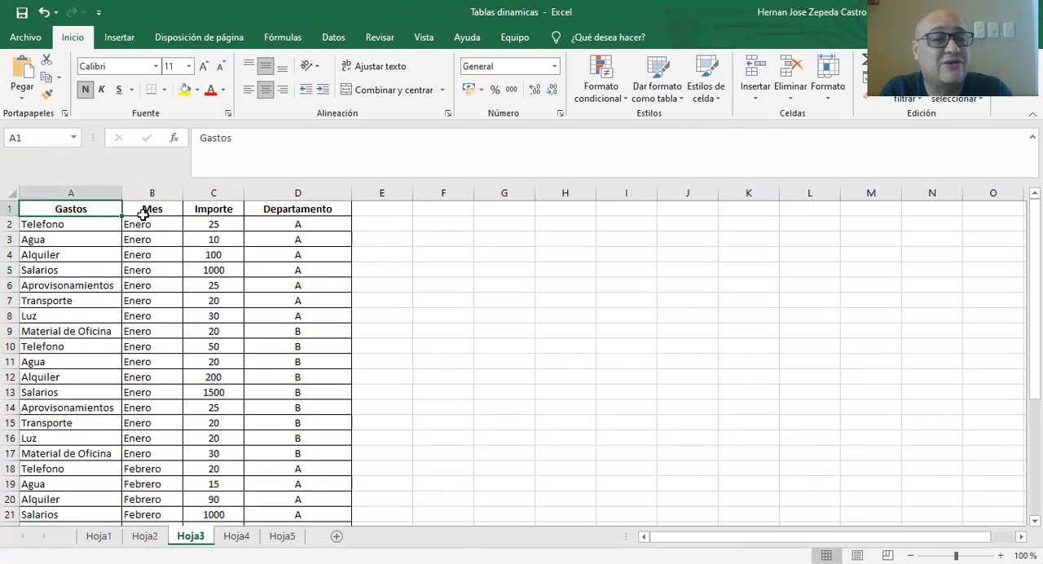
{"action": "scroll", "coordinate": [144, 212], "scroll_direction": "down", "scroll_amount": 6}
{"action": "scroll", "coordinate": [143, 240], "scroll_direction": "up", "scroll_amount": 6}
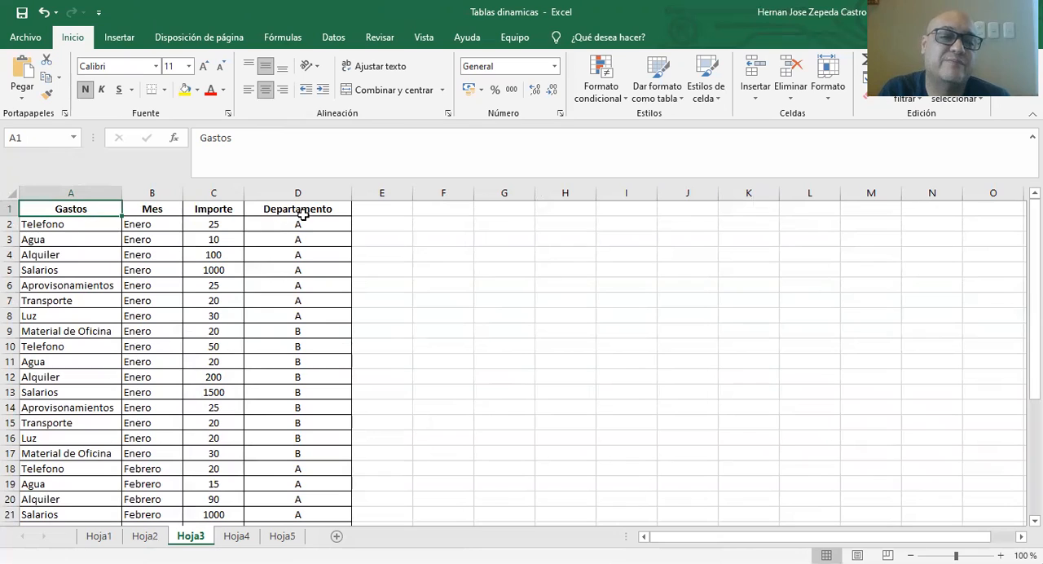
{"action": "scroll", "coordinate": [329, 399], "scroll_direction": "down", "scroll_amount": 4}
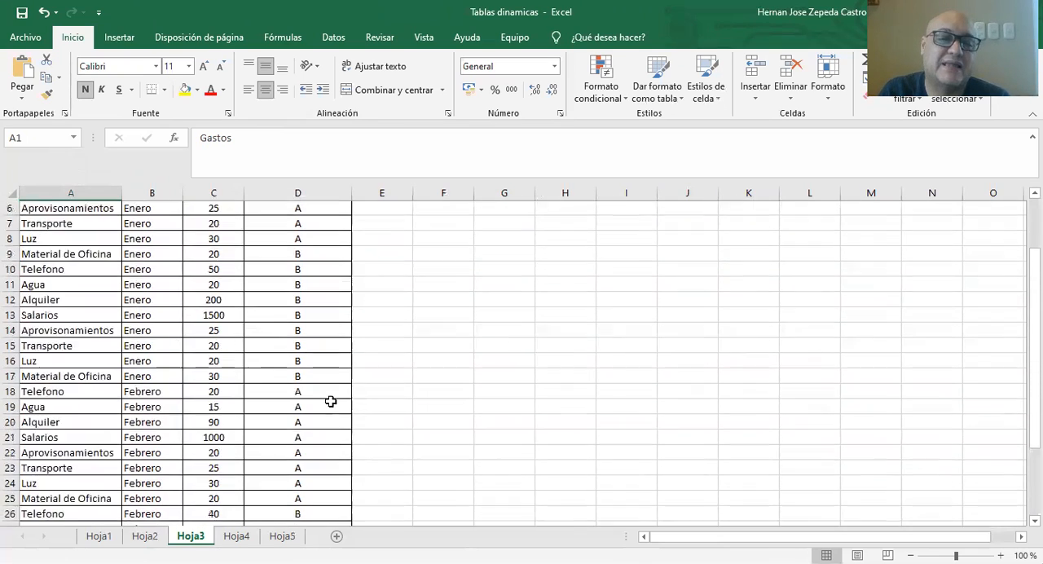
{"action": "scroll", "coordinate": [330, 401], "scroll_direction": "down", "scroll_amount": 1}
{"action": "scroll", "coordinate": [333, 401], "scroll_direction": "up", "scroll_amount": 5}
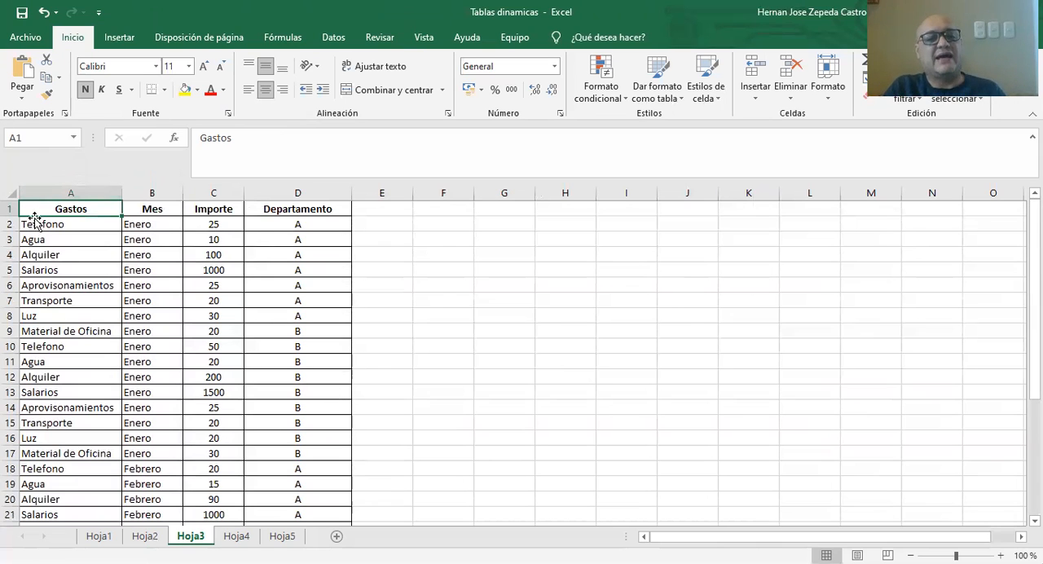
{"action": "left_click_drag", "start_coordinate": [49, 209], "coordinate": [310, 421]}
{"action": "left_click", "coordinate": [435, 332]}
{"action": "left_click", "coordinate": [65, 209]}
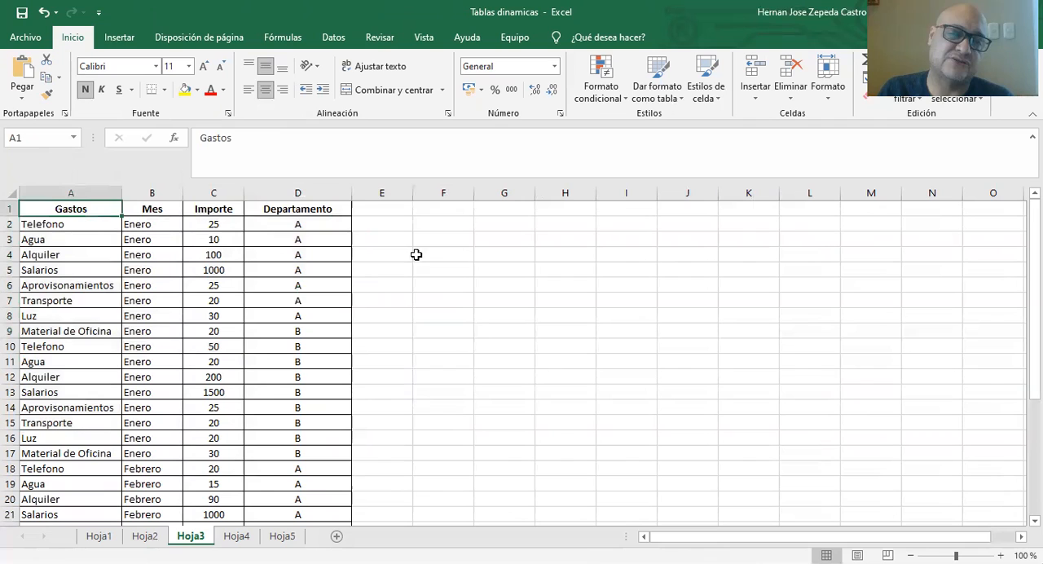
{"action": "left_click", "coordinate": [366, 237]}
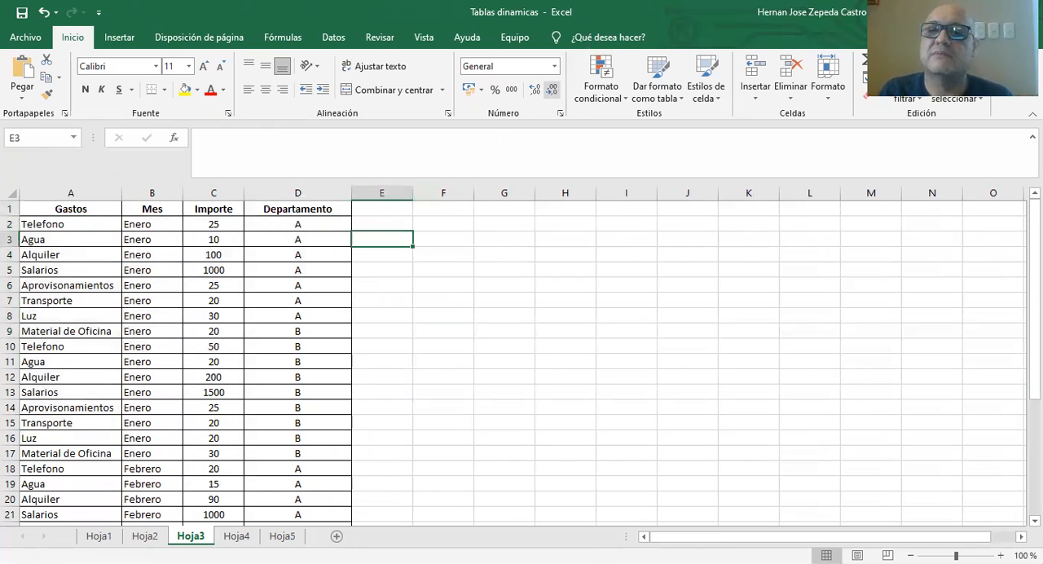
Create a pivot table on a new worksheet from the expense data in Hoja3!$A$1:$D$33.
{"action": "left_click", "coordinate": [119, 37]}
{"action": "left_click", "coordinate": [25, 86]}
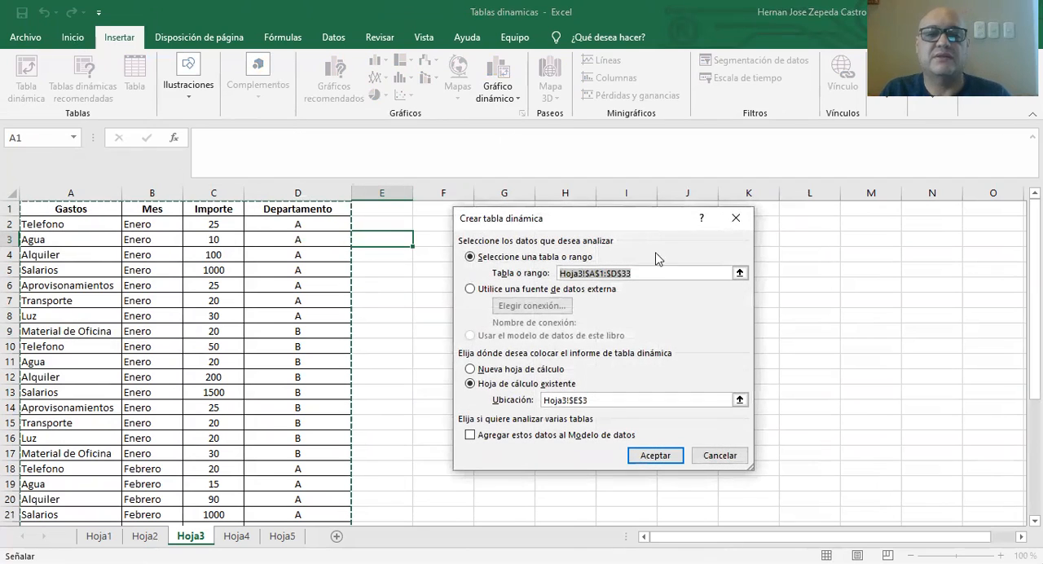
{"action": "left_click", "coordinate": [55, 210]}
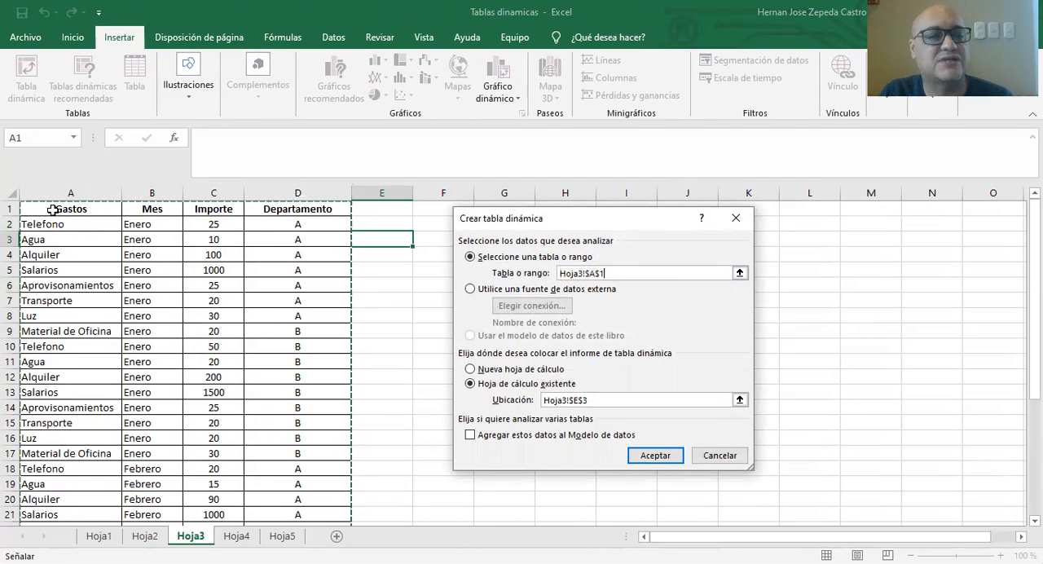
{"action": "left_click_drag", "start_coordinate": [155, 317], "coordinate": [671, 233]}
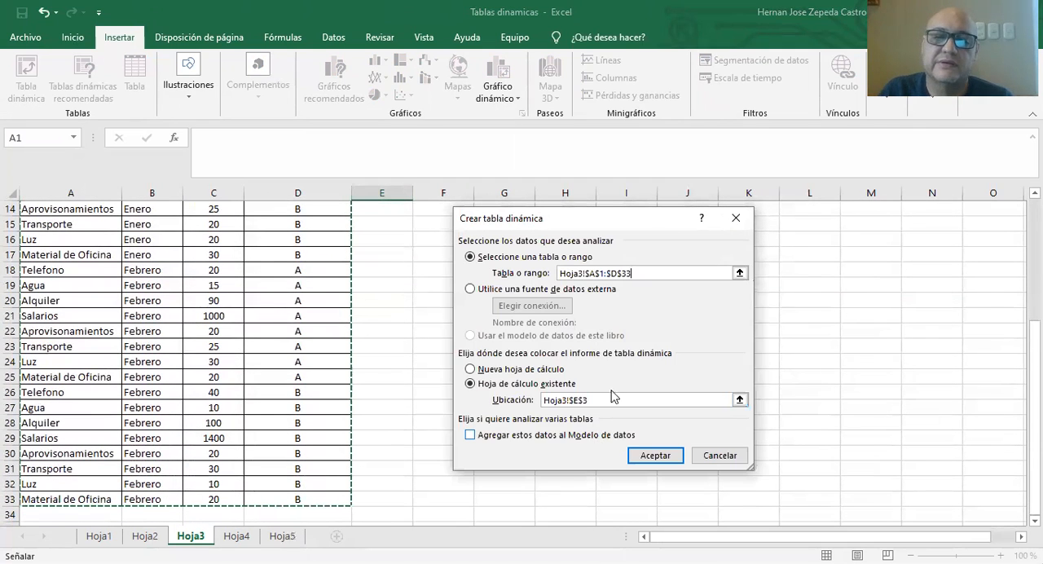
{"action": "left_click", "coordinate": [495, 370]}
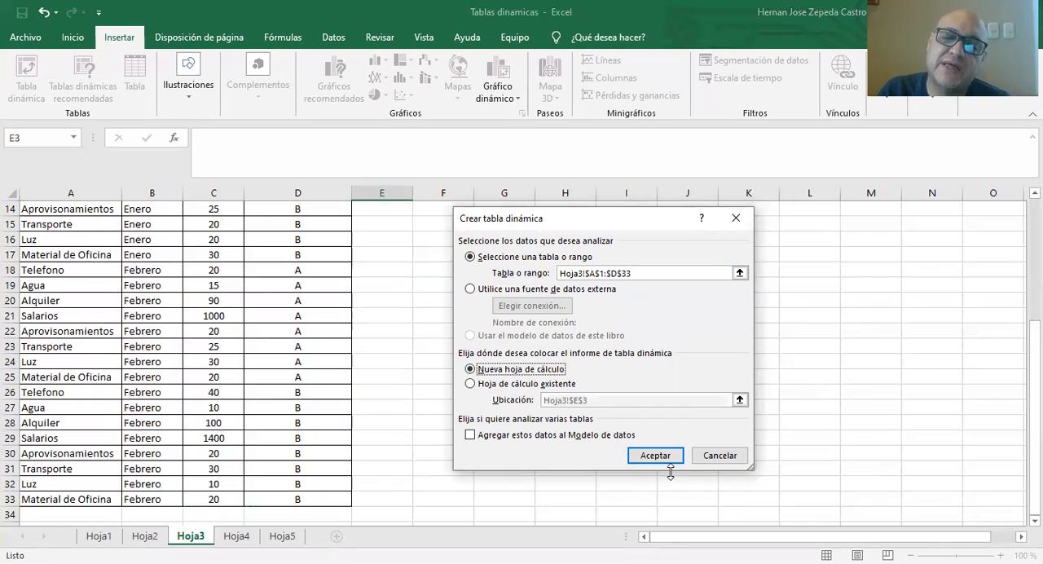
{"action": "left_click", "coordinate": [666, 460]}
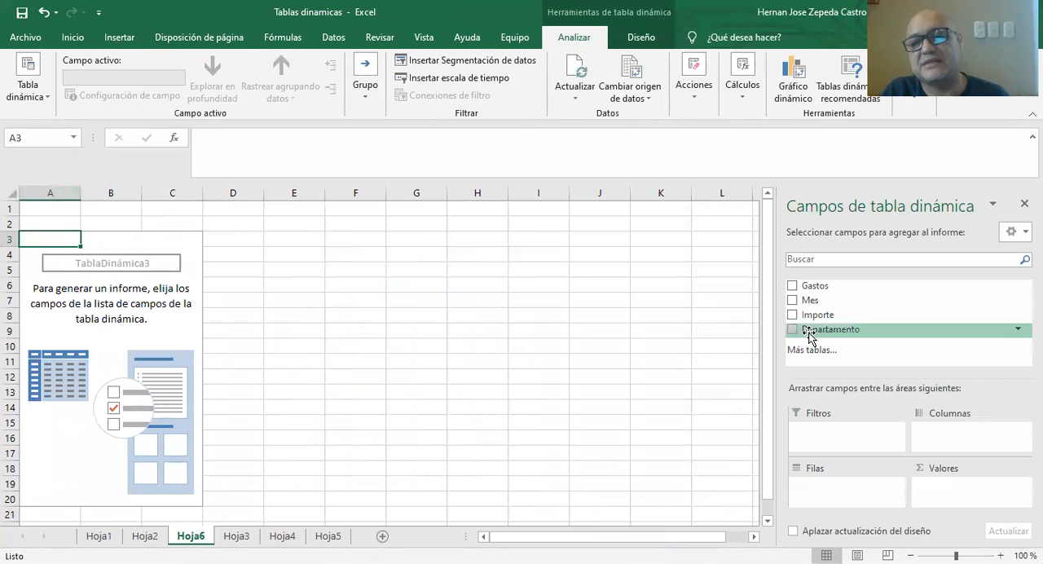
Put Gastos in the pivot table rows with Departamento beneath it, and add the sum of Importe as values.
{"action": "left_click", "coordinate": [791, 287]}
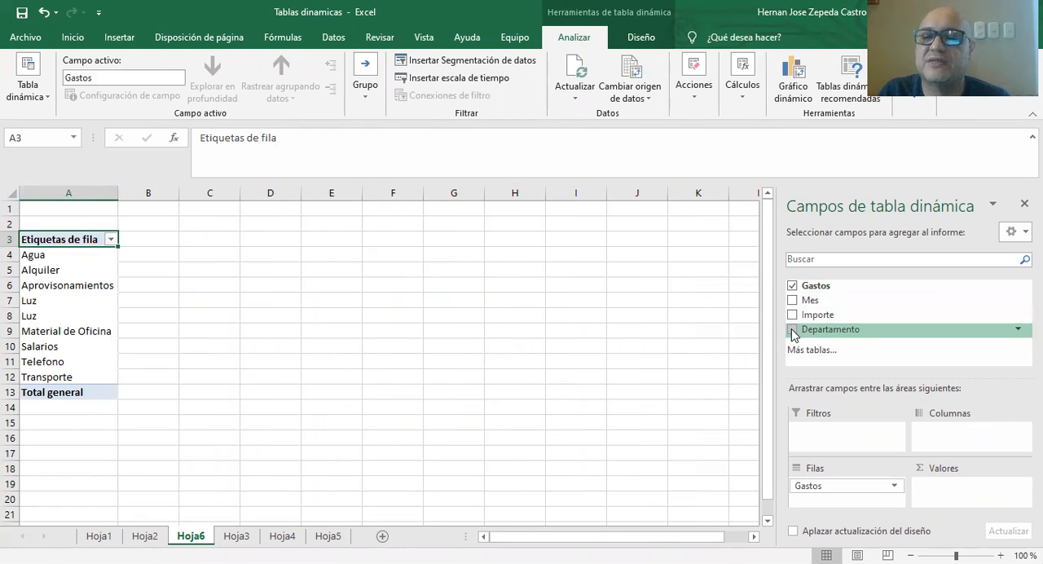
{"action": "left_click", "coordinate": [792, 330]}
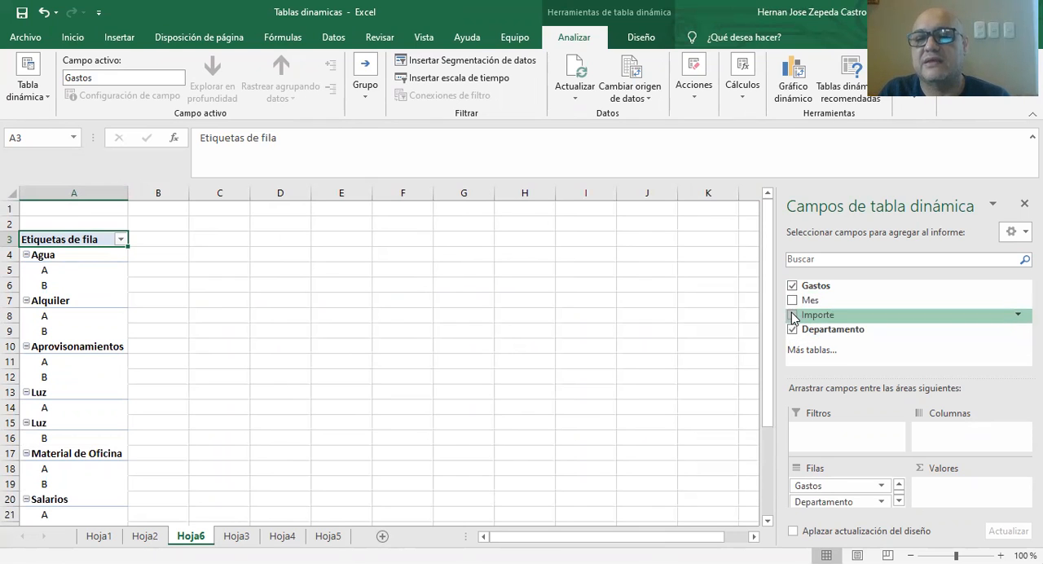
{"action": "left_click", "coordinate": [791, 315]}
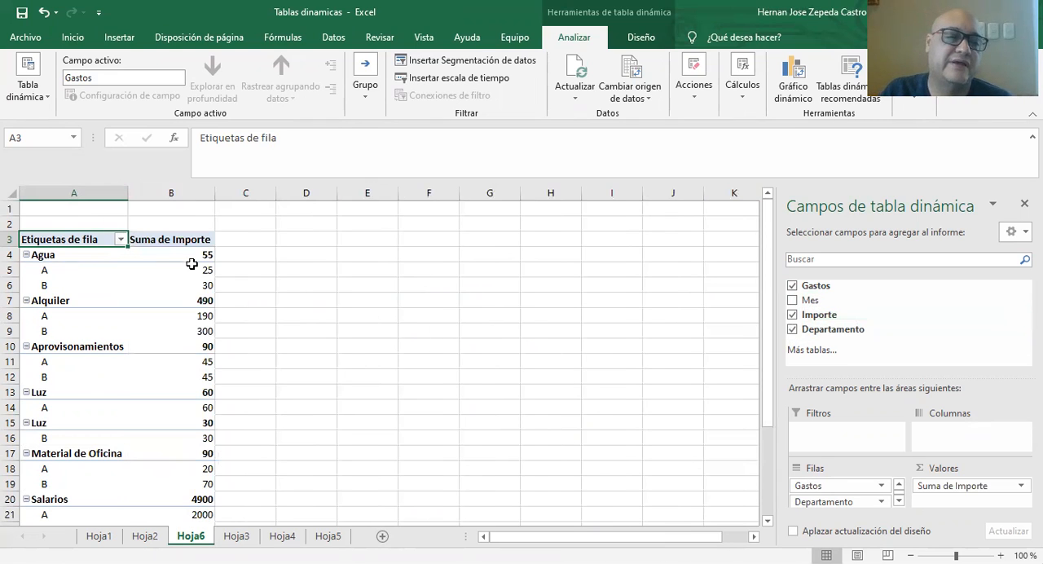
Collapse the department detail of every Gastos item in the pivot table, from Agua to Transporte.
{"action": "left_click", "coordinate": [26, 255]}
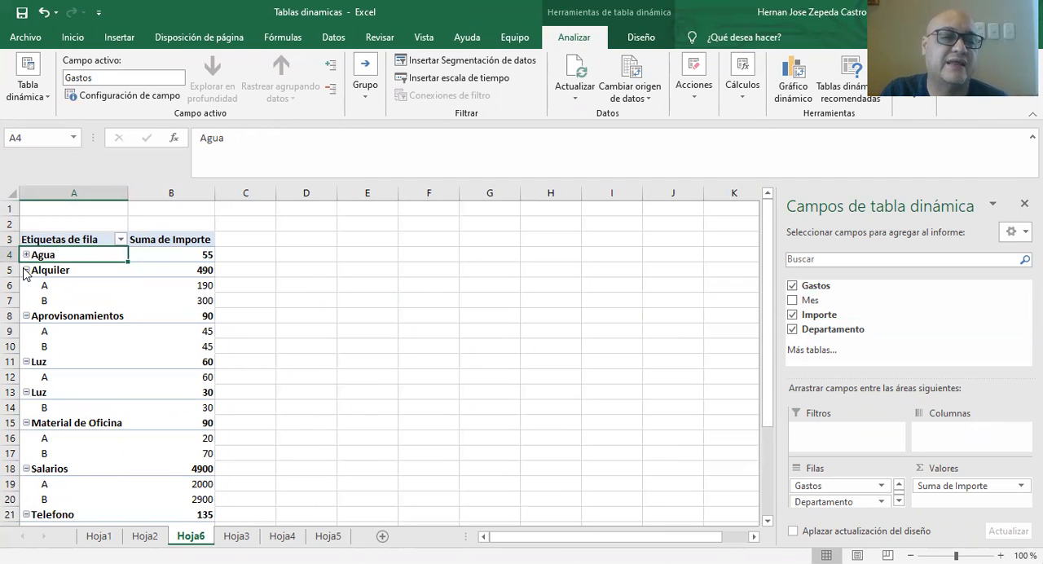
{"action": "left_click", "coordinate": [27, 271]}
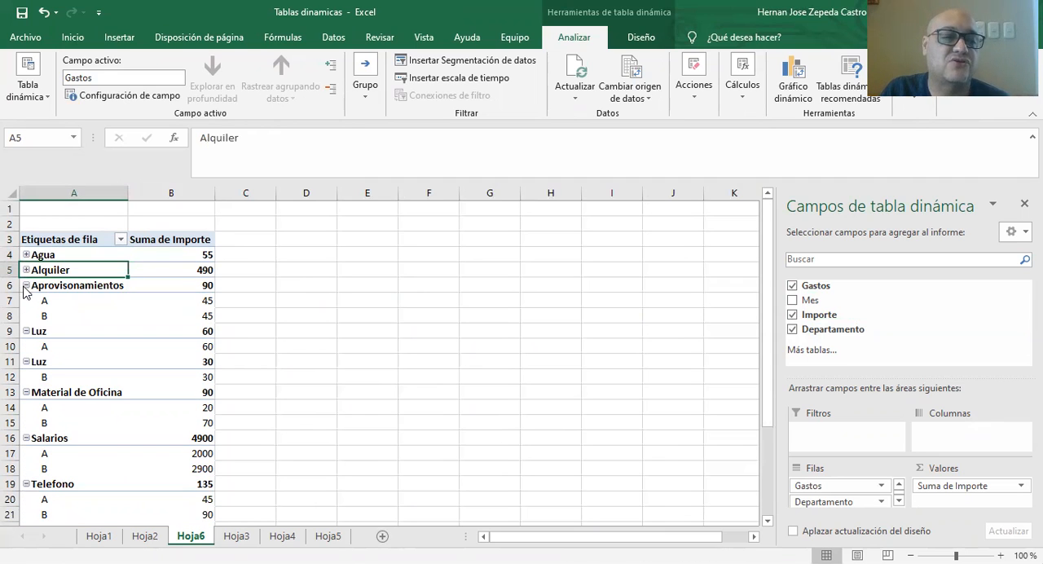
{"action": "left_click", "coordinate": [26, 285]}
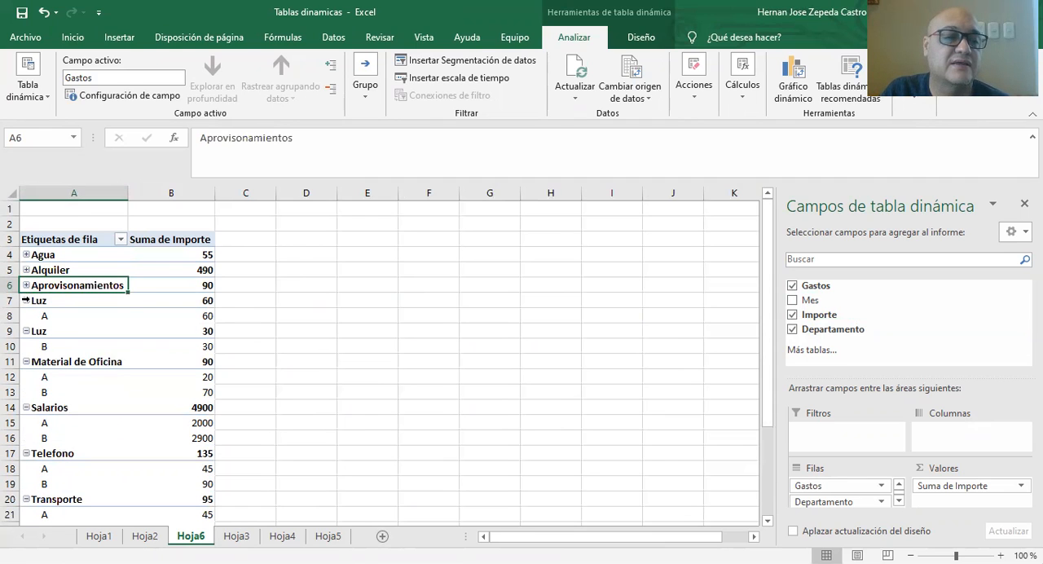
{"action": "left_click", "coordinate": [26, 300]}
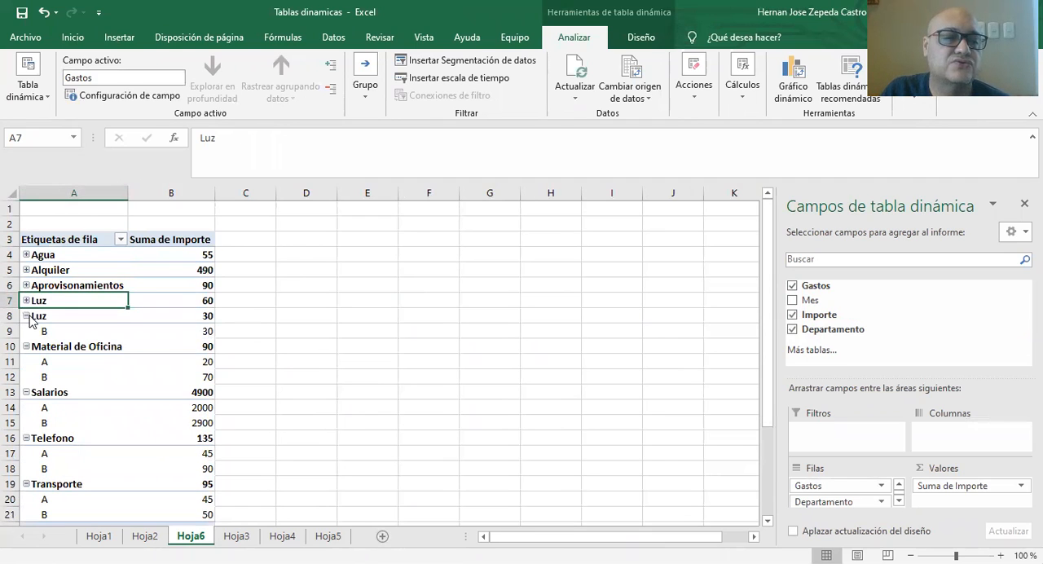
{"action": "left_click", "coordinate": [26, 315]}
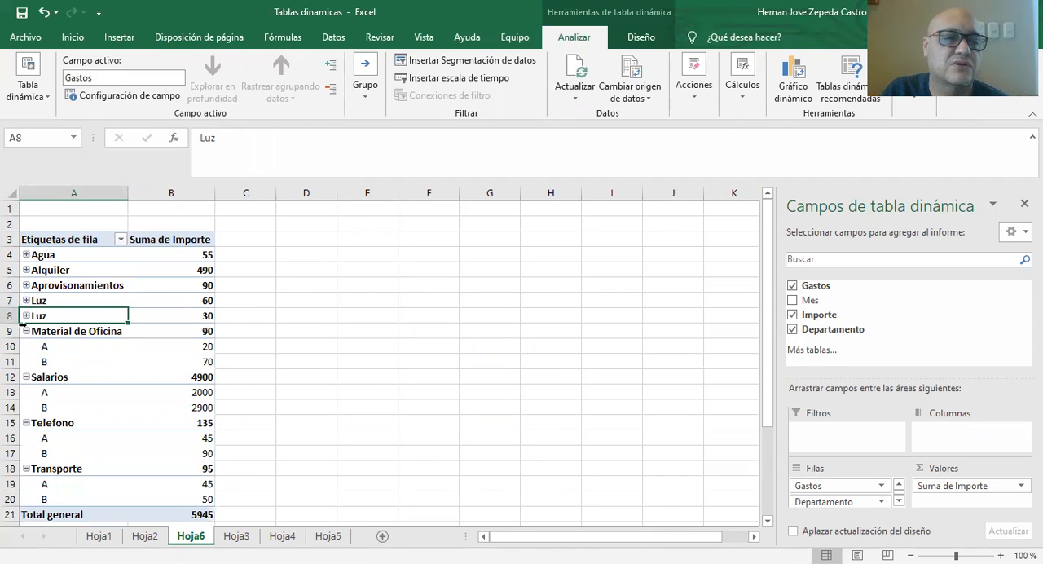
{"action": "left_click", "coordinate": [26, 330]}
{"action": "left_click", "coordinate": [26, 346]}
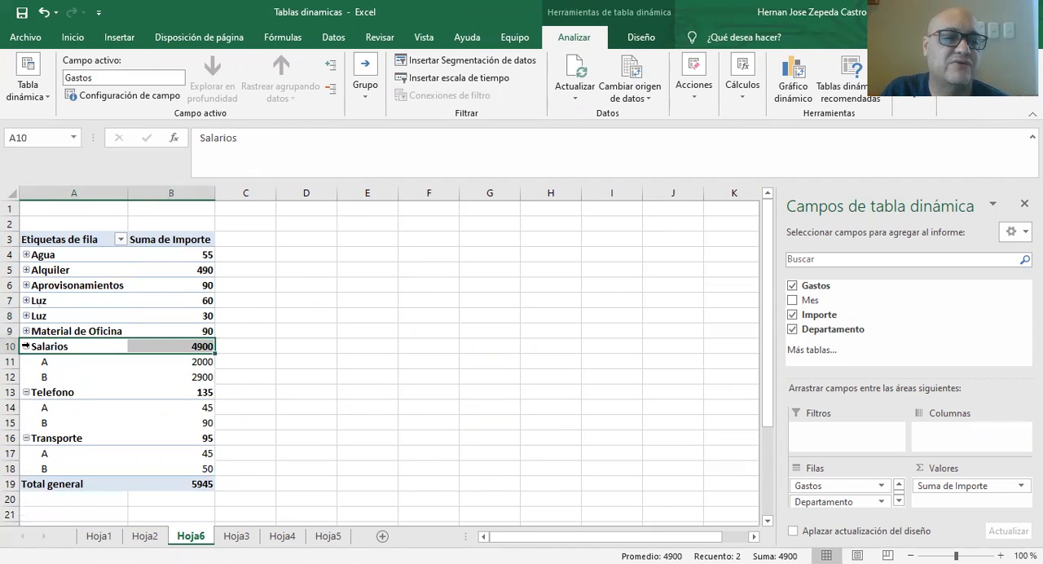
{"action": "left_click", "coordinate": [26, 346]}
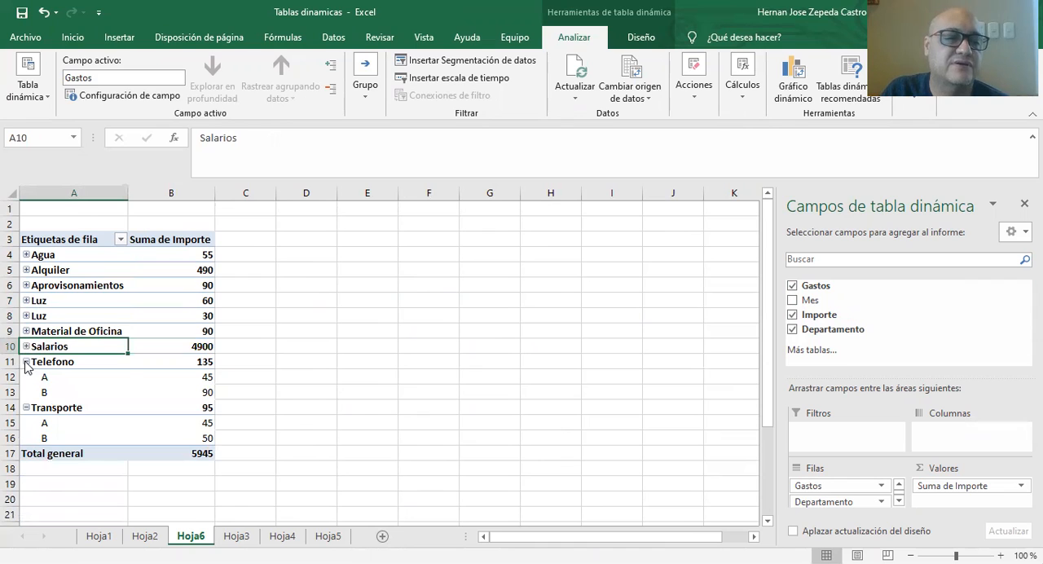
{"action": "left_click", "coordinate": [27, 361]}
{"action": "left_click", "coordinate": [26, 376]}
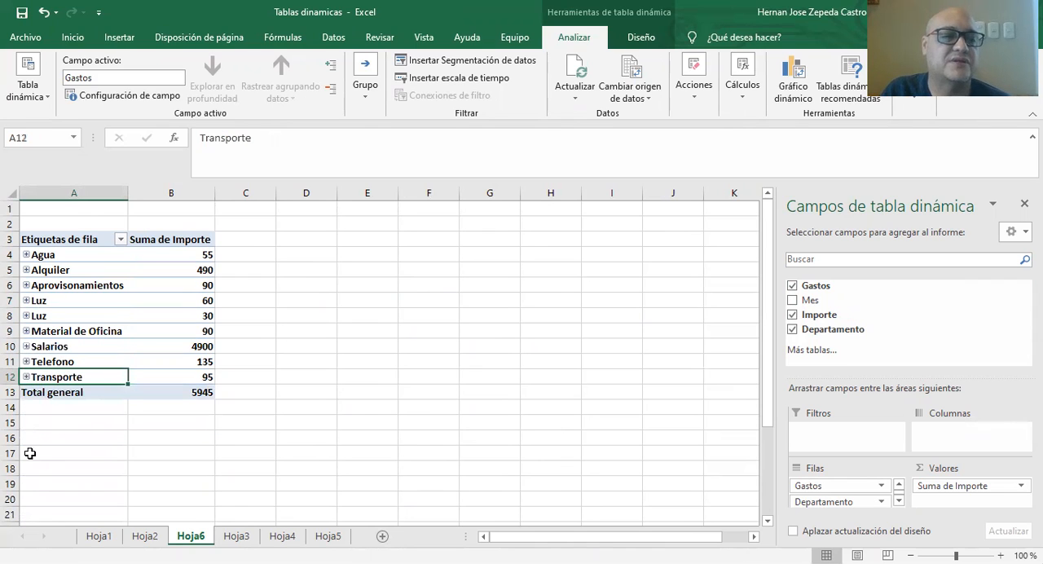
Expand the two Luz items to compare their departments, and collapse both again.
{"action": "left_click", "coordinate": [27, 300]}
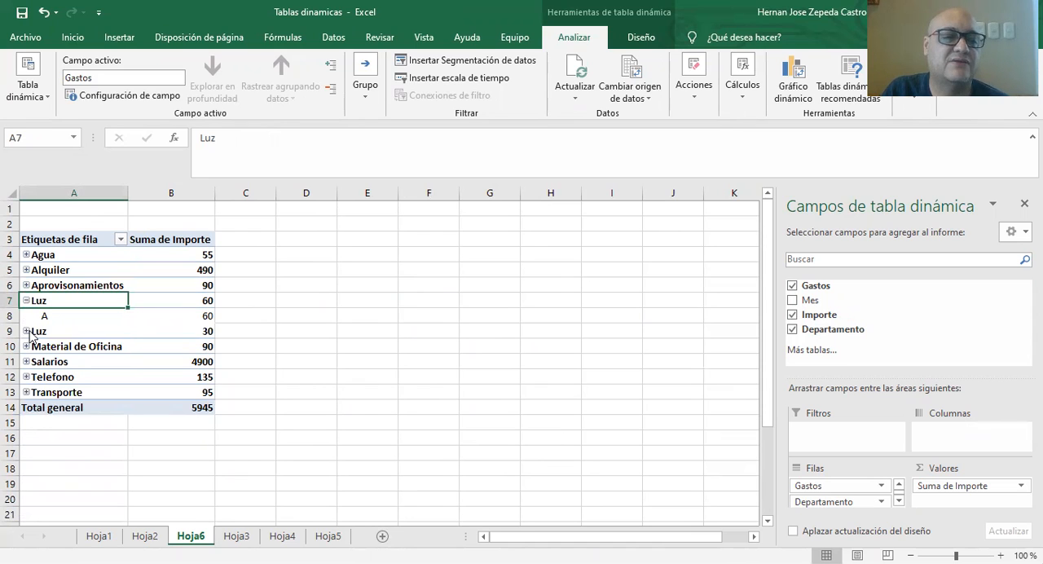
{"action": "left_click", "coordinate": [26, 330]}
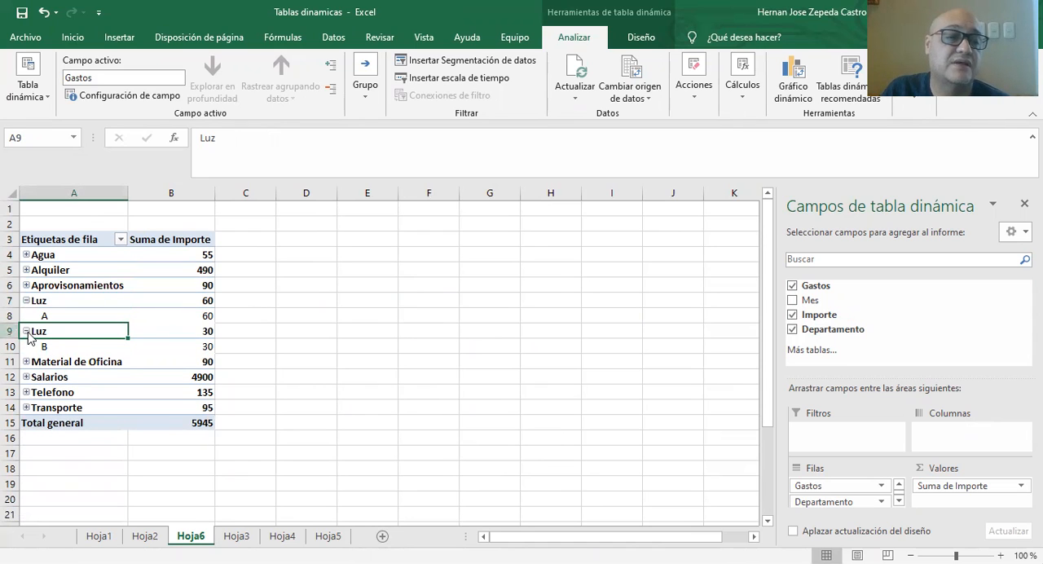
{"action": "left_click", "coordinate": [26, 330]}
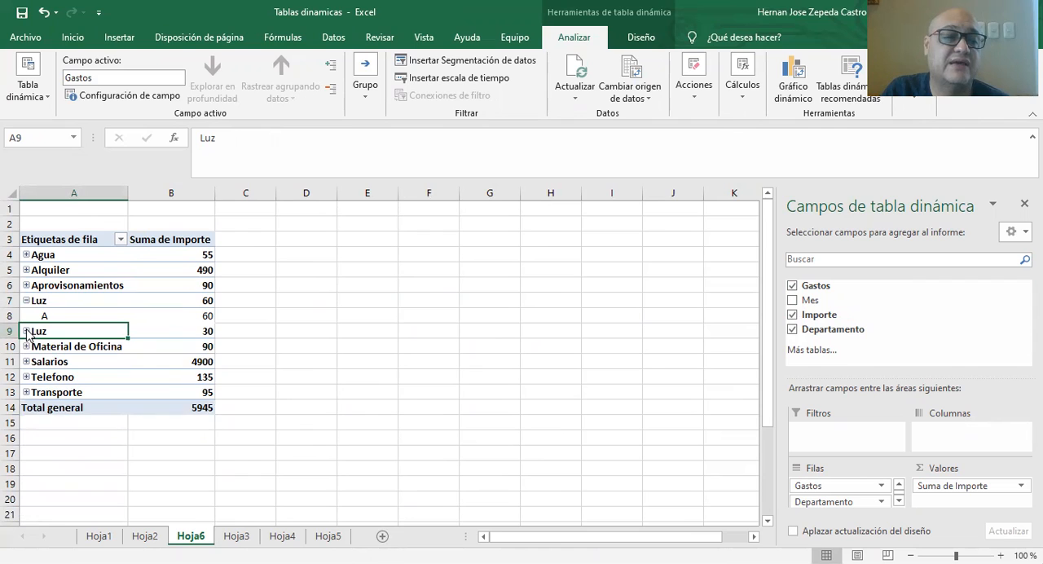
{"action": "left_click", "coordinate": [26, 300]}
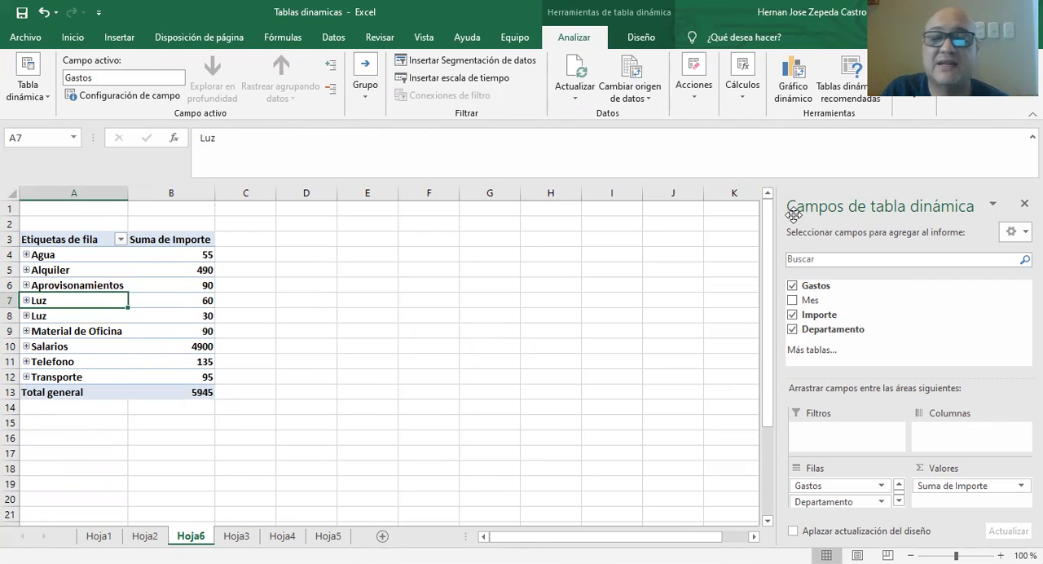
Examine the Luz entries in the Gastos column of Hoja3, including A8 and A32, for stray trailing spaces.
{"action": "left_click", "coordinate": [236, 535]}
{"action": "scroll", "coordinate": [43, 247], "scroll_direction": "up", "scroll_amount": 5}
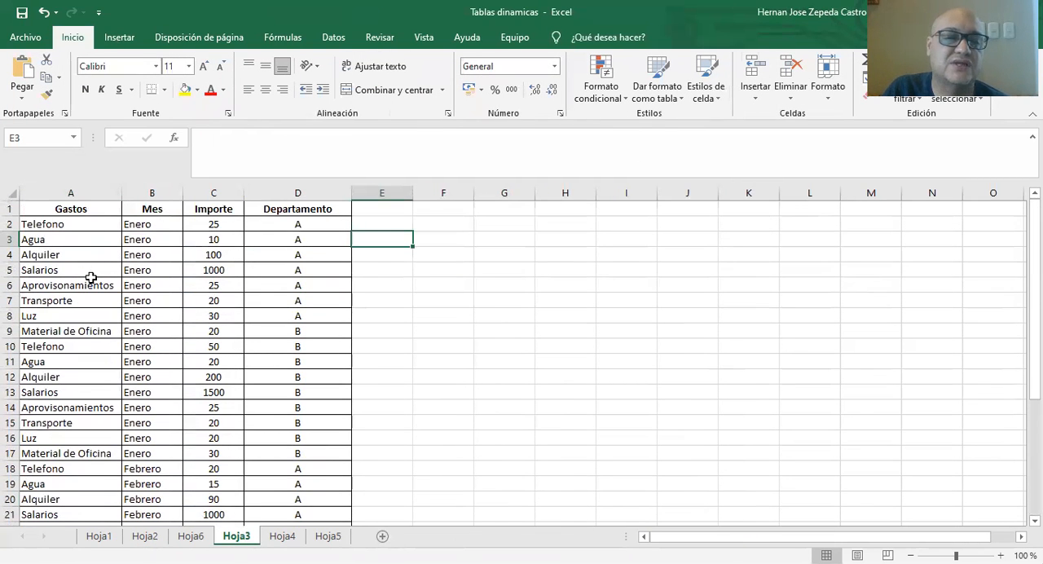
{"action": "left_click", "coordinate": [53, 316]}
{"action": "double_click", "coordinate": [68, 316]}
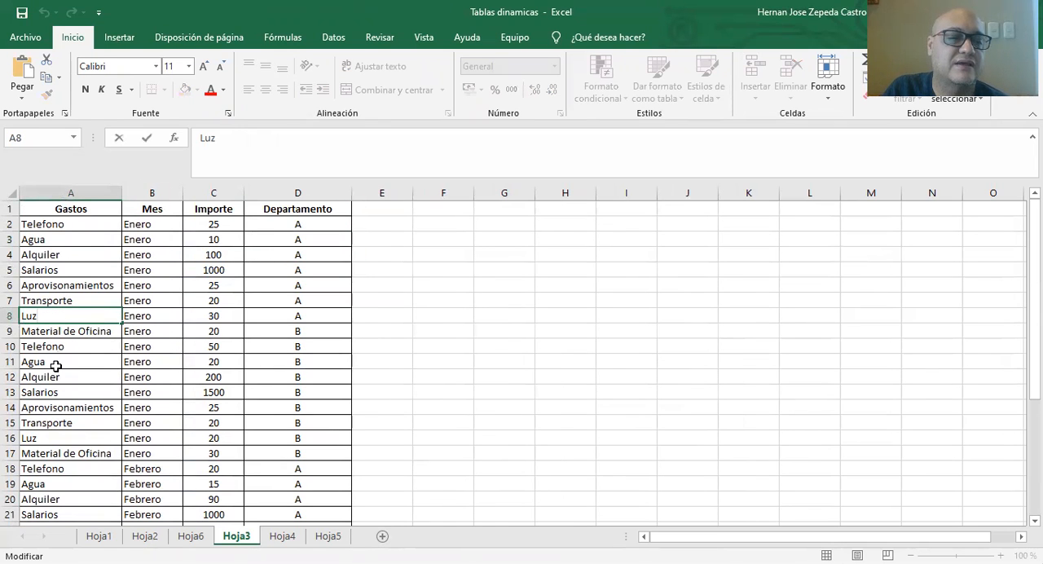
{"action": "left_click", "coordinate": [54, 438]}
{"action": "left_click", "coordinate": [54, 452]}
{"action": "scroll", "coordinate": [57, 444], "scroll_direction": "down", "scroll_amount": 7}
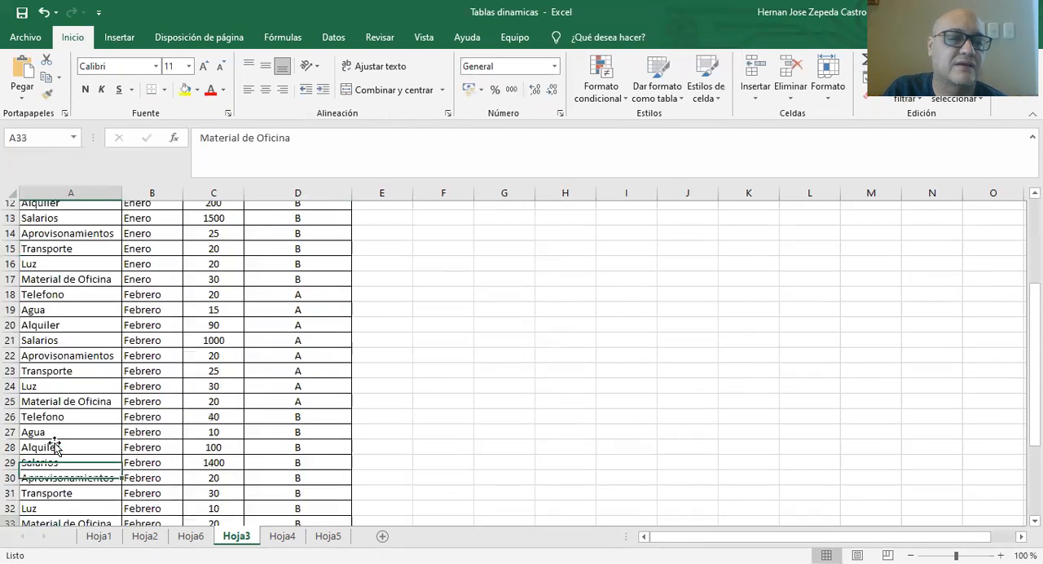
{"action": "left_click", "coordinate": [65, 346]}
{"action": "double_click", "coordinate": [65, 345]}
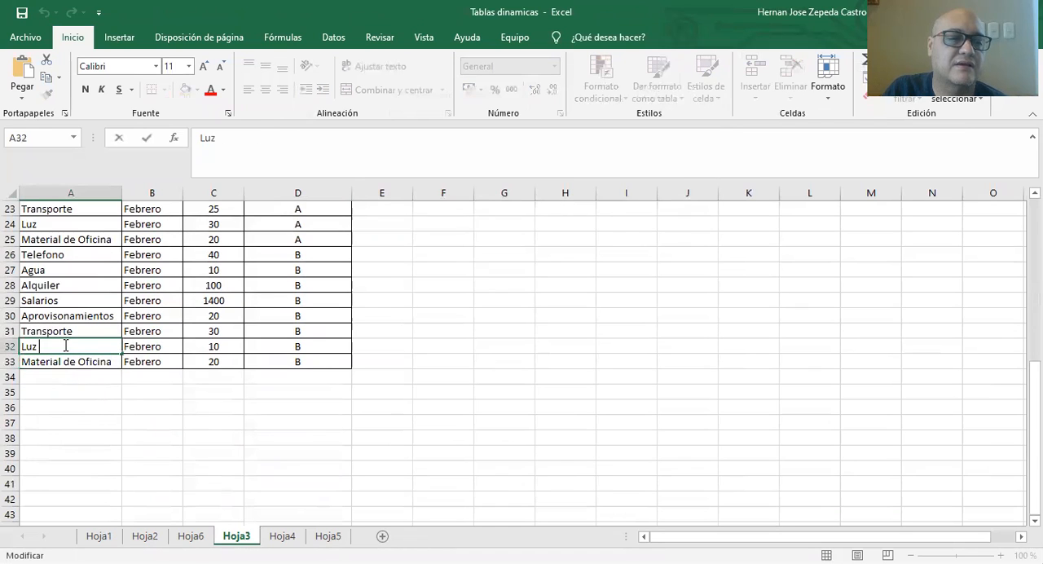
{"action": "key", "text": "Return"}
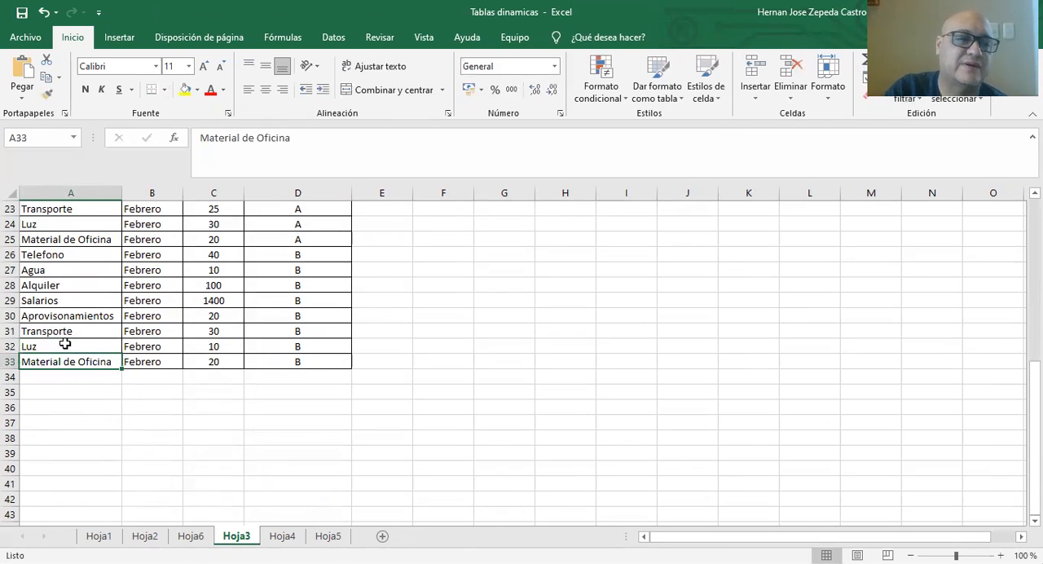
{"action": "double_click", "coordinate": [64, 225]}
{"action": "scroll", "coordinate": [58, 234], "scroll_direction": "up", "scroll_amount": 1}
{"action": "scroll", "coordinate": [59, 235], "scroll_direction": "up", "scroll_amount": 3}
{"action": "left_click", "coordinate": [494, 303]}
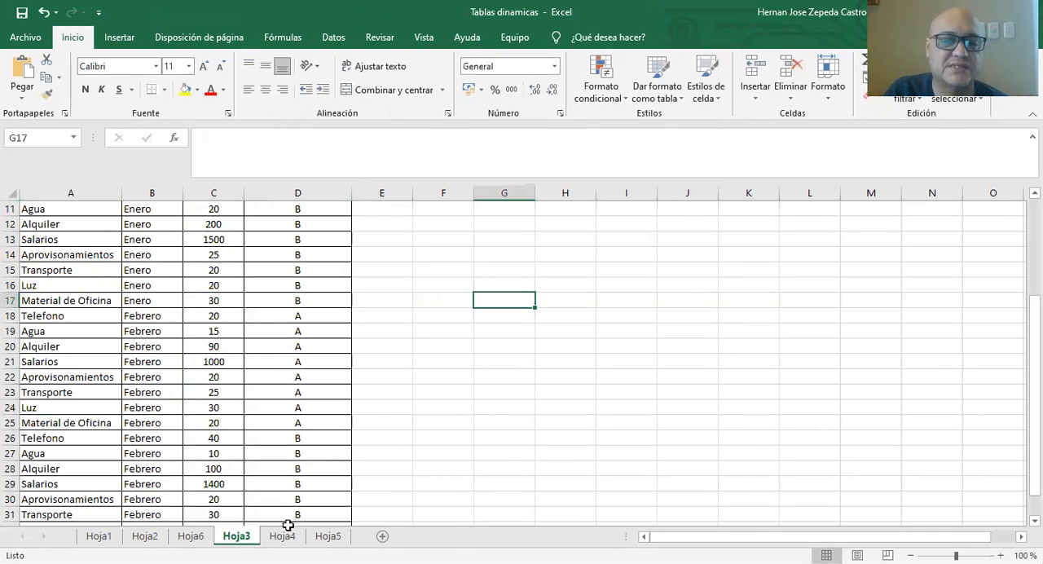
Remove Gastos, Importe and Departamento from the pivot table on Hoja6.
{"action": "left_click", "coordinate": [191, 536]}
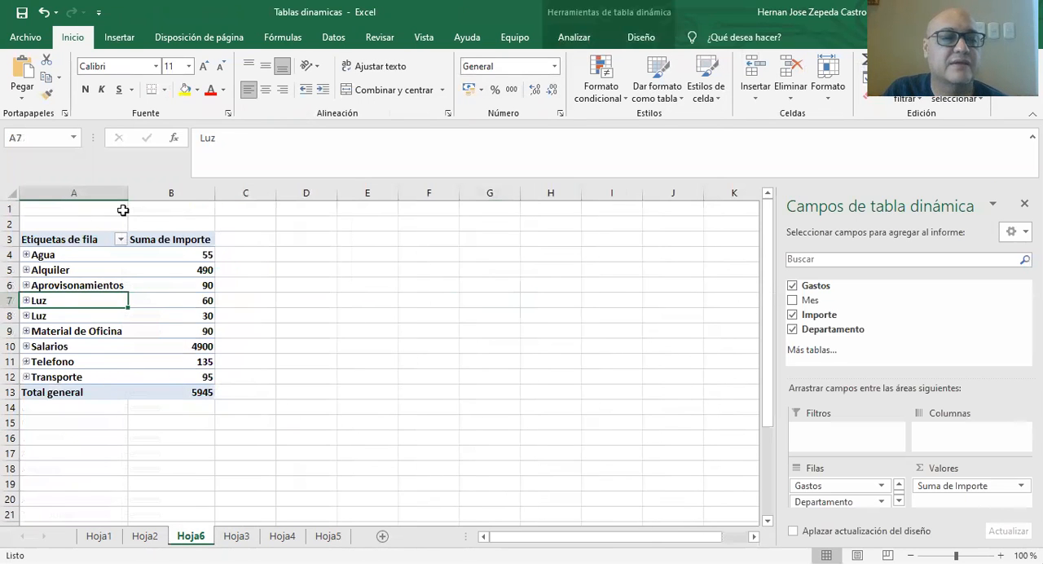
{"action": "left_click", "coordinate": [792, 285]}
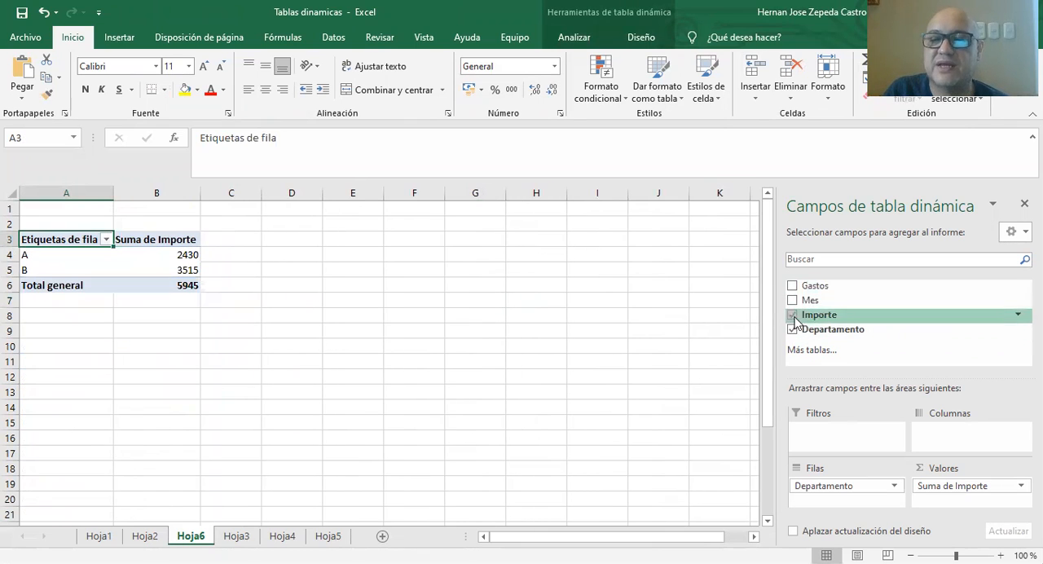
{"action": "left_click", "coordinate": [792, 316]}
{"action": "left_click", "coordinate": [792, 329]}
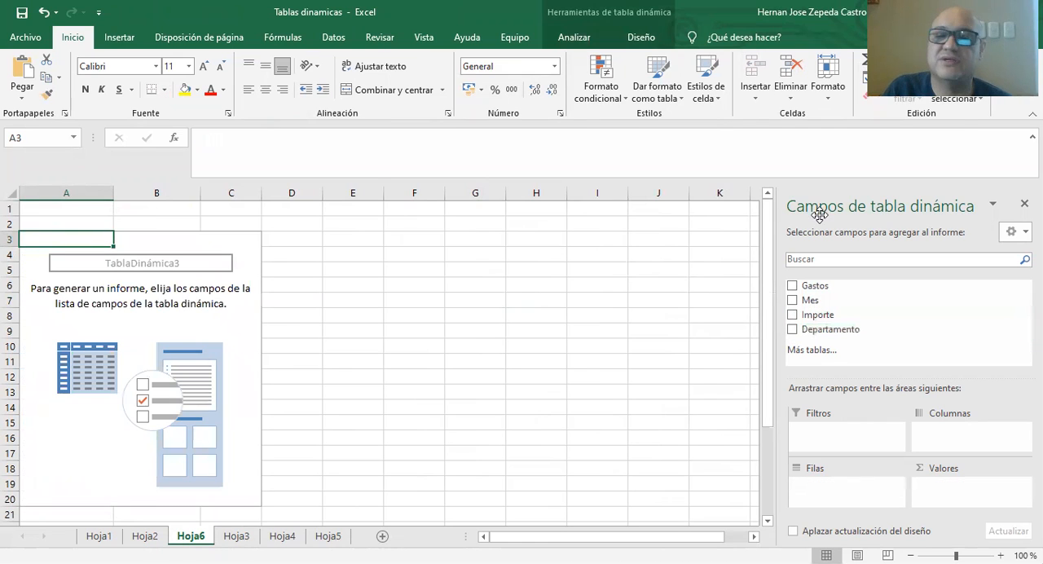
Add Gastos alone to the pivot table rows to check the Luz items, and remove the field again.
{"action": "left_click", "coordinate": [792, 285]}
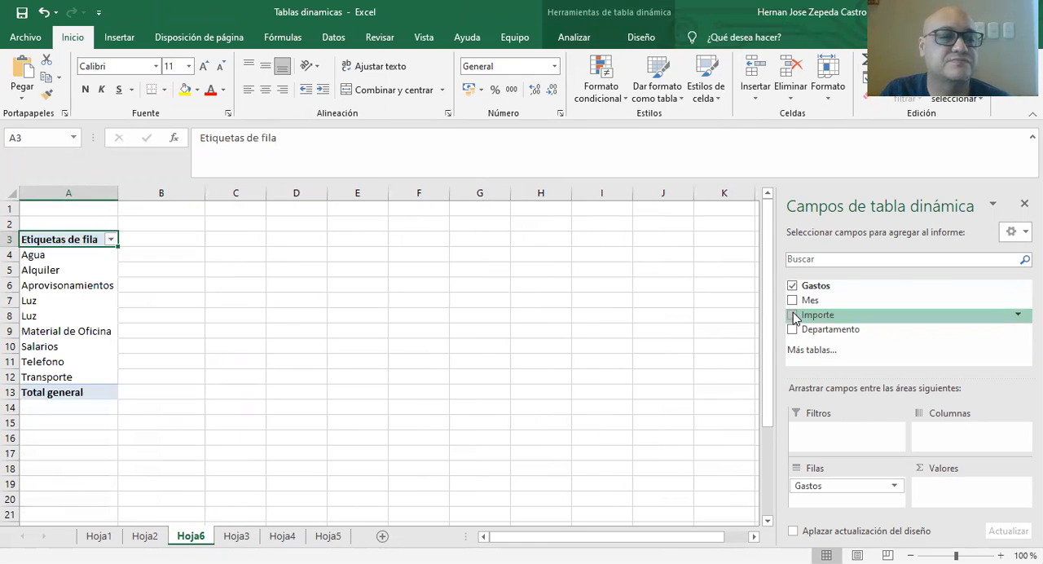
{"action": "left_click", "coordinate": [30, 317]}
{"action": "left_click", "coordinate": [32, 301]}
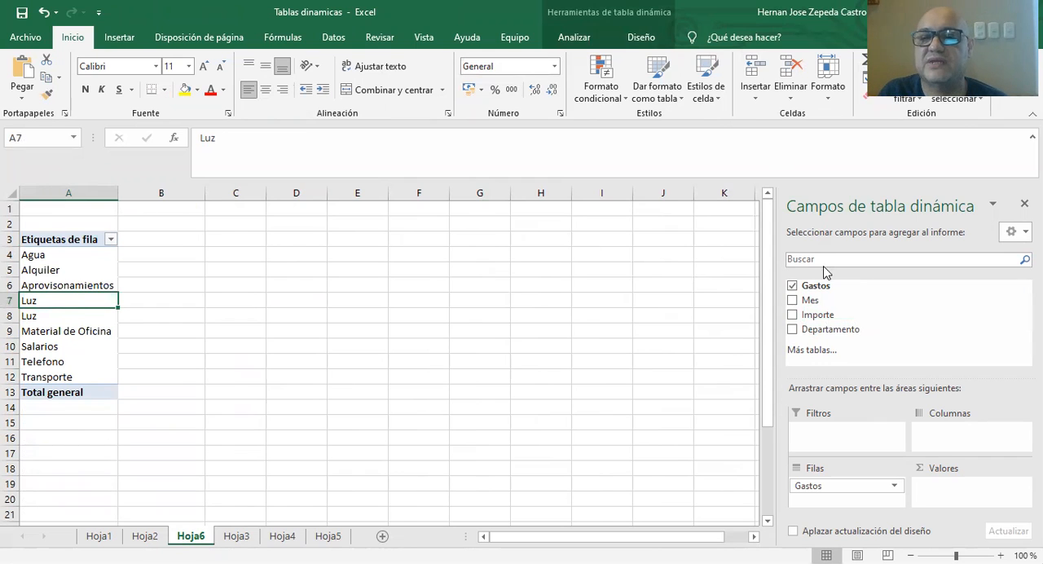
{"action": "left_click", "coordinate": [791, 285]}
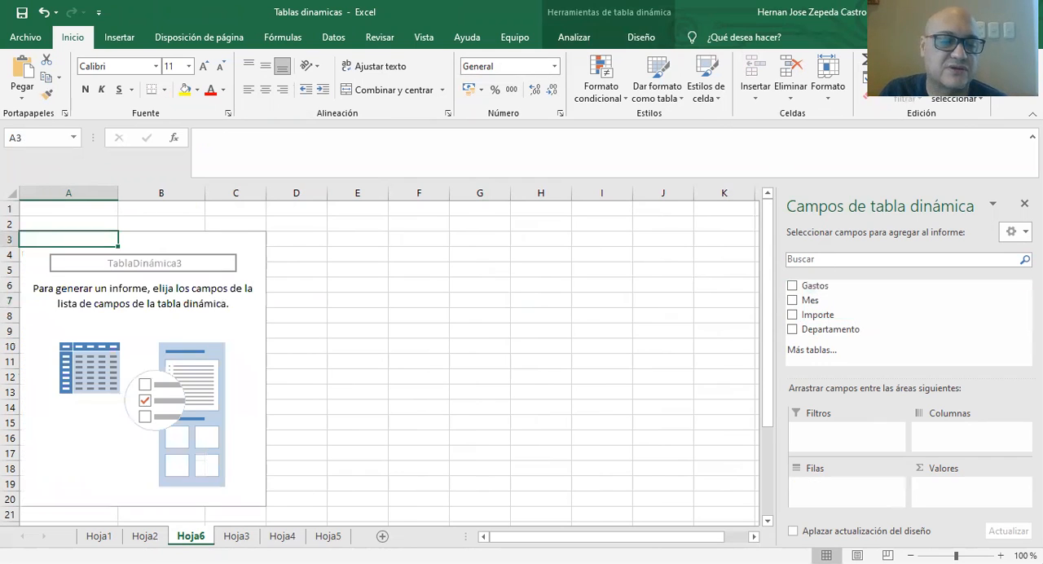
Check the Luz entries in A8, A16 and A24 of Hoja3 for stray trailing spaces.
{"action": "left_click", "coordinate": [236, 535]}
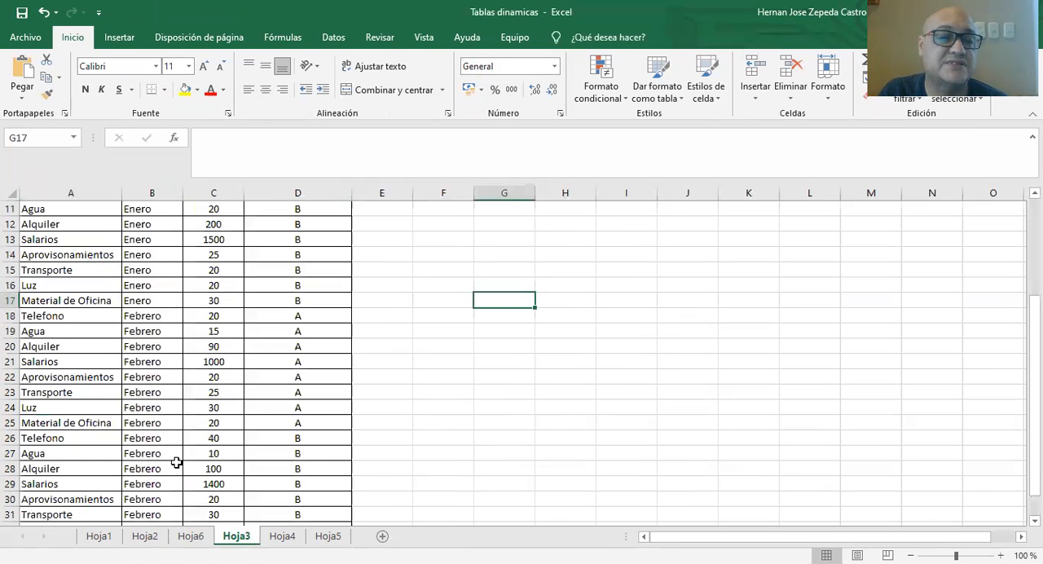
{"action": "scroll", "coordinate": [111, 354], "scroll_direction": "up", "scroll_amount": 3}
{"action": "double_click", "coordinate": [71, 317]}
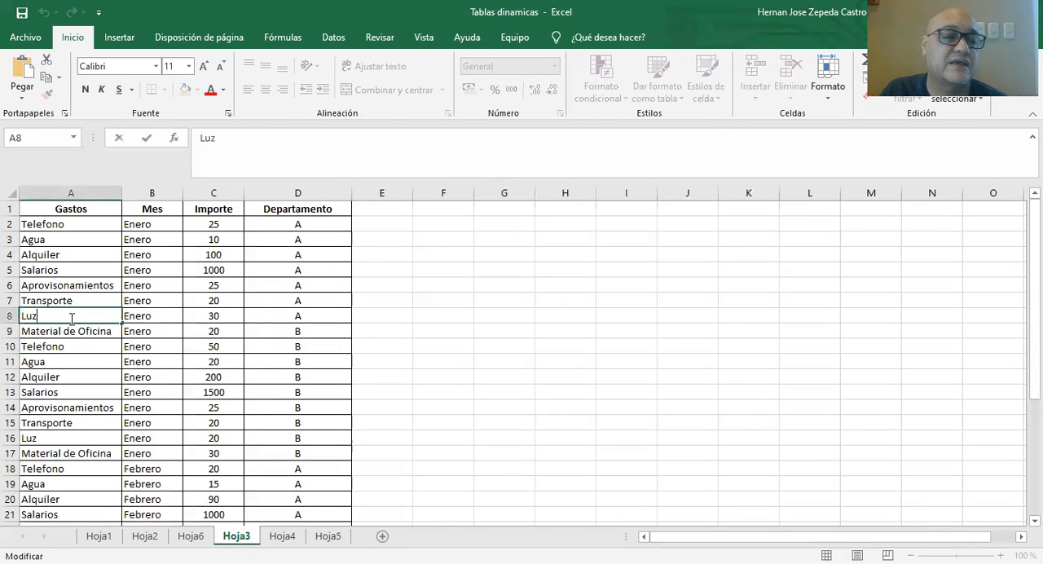
{"action": "double_click", "coordinate": [59, 440]}
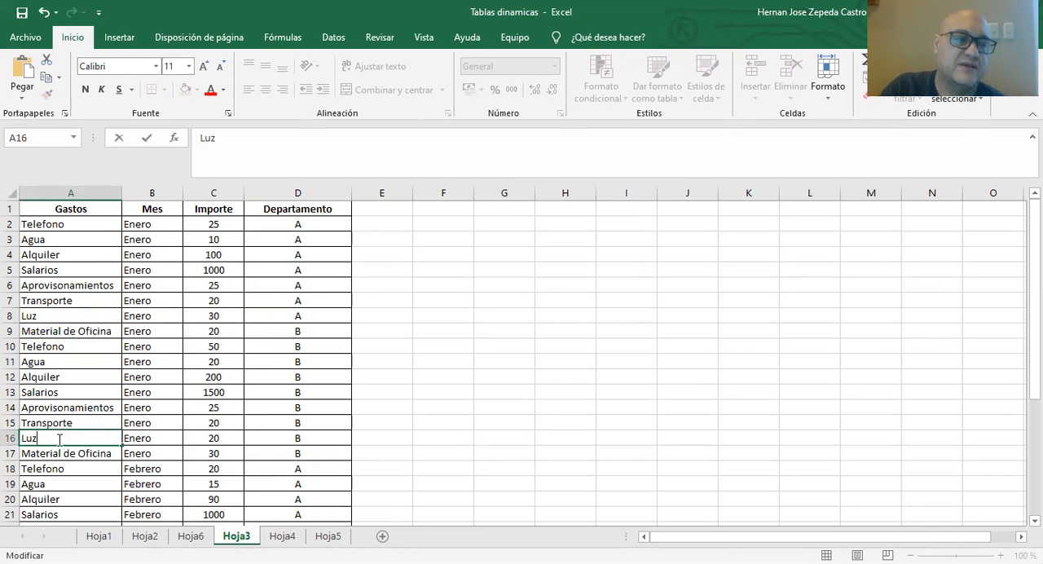
{"action": "key", "text": "Return"}
{"action": "scroll", "coordinate": [55, 434], "scroll_direction": "down", "scroll_amount": 1}
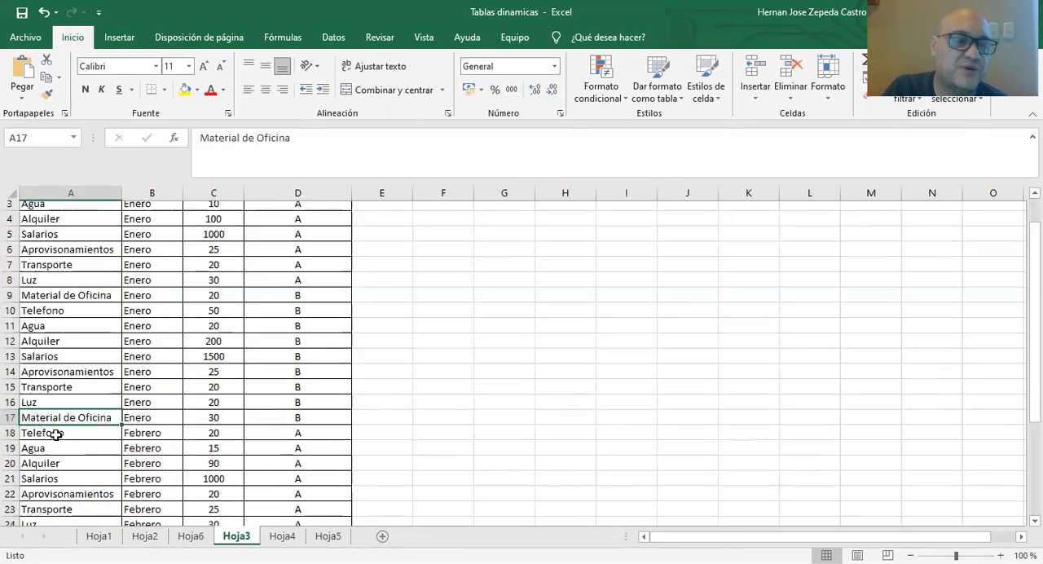
{"action": "scroll", "coordinate": [55, 434], "scroll_direction": "down", "scroll_amount": 2}
{"action": "double_click", "coordinate": [63, 465]}
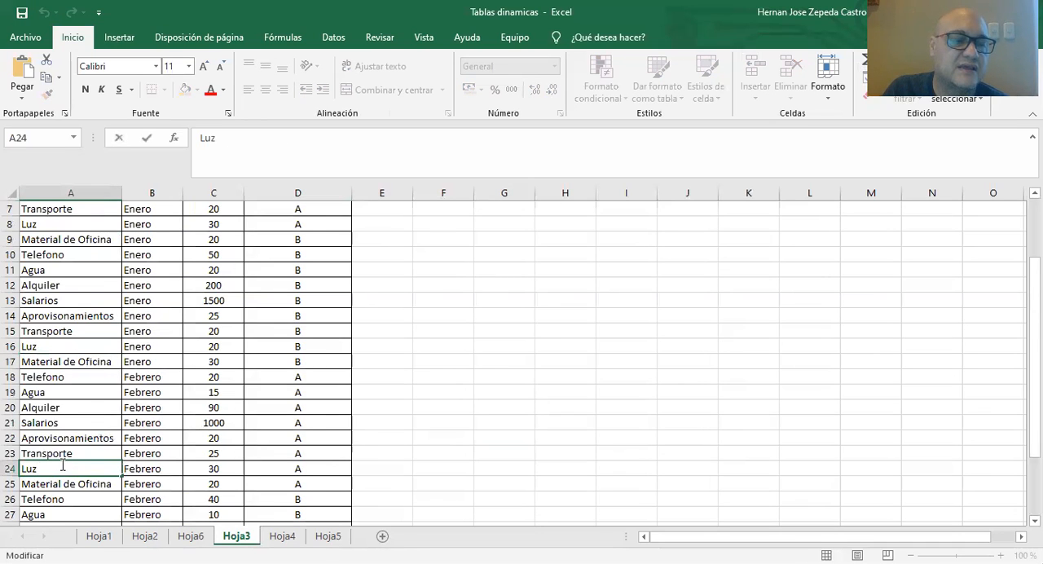
{"action": "scroll", "coordinate": [63, 465], "scroll_direction": "down", "scroll_amount": 2}
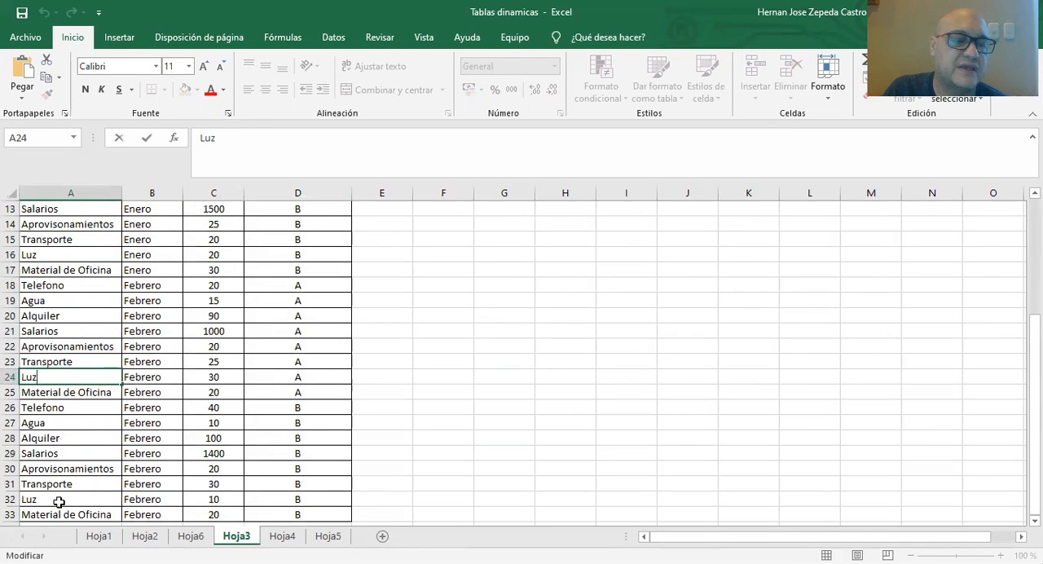
{"action": "left_click", "coordinate": [436, 378]}
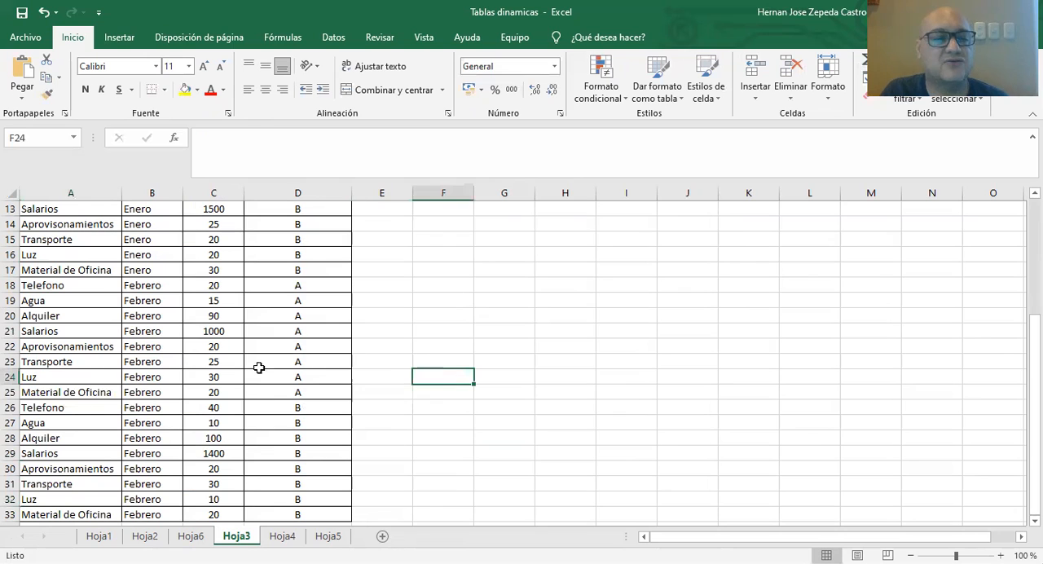
Build the Hoja6 pivot table with Mes as rows and the sum of Importe as values, without Gastos.
{"action": "left_click", "coordinate": [192, 536]}
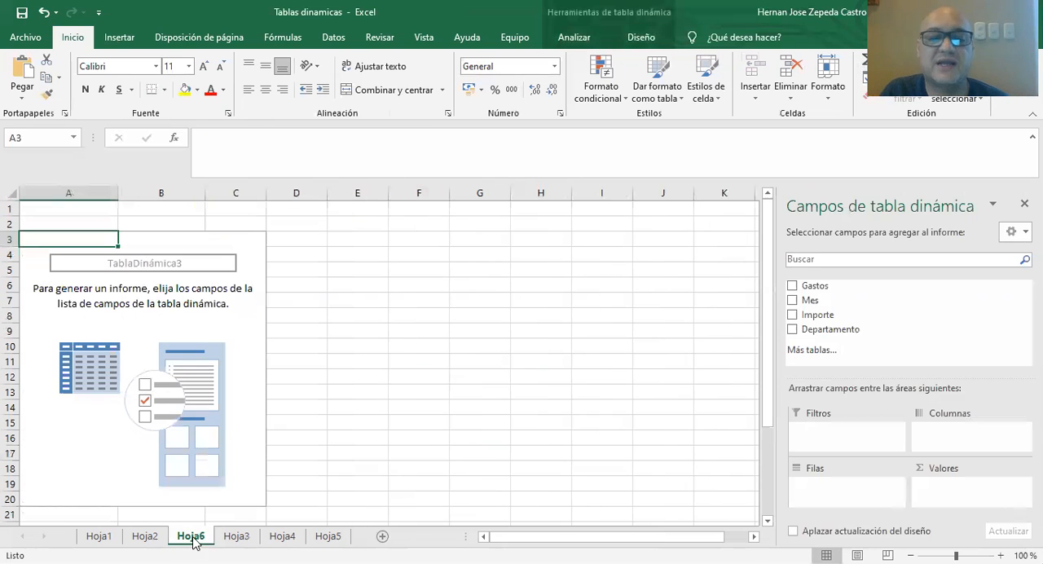
{"action": "left_click", "coordinate": [793, 287]}
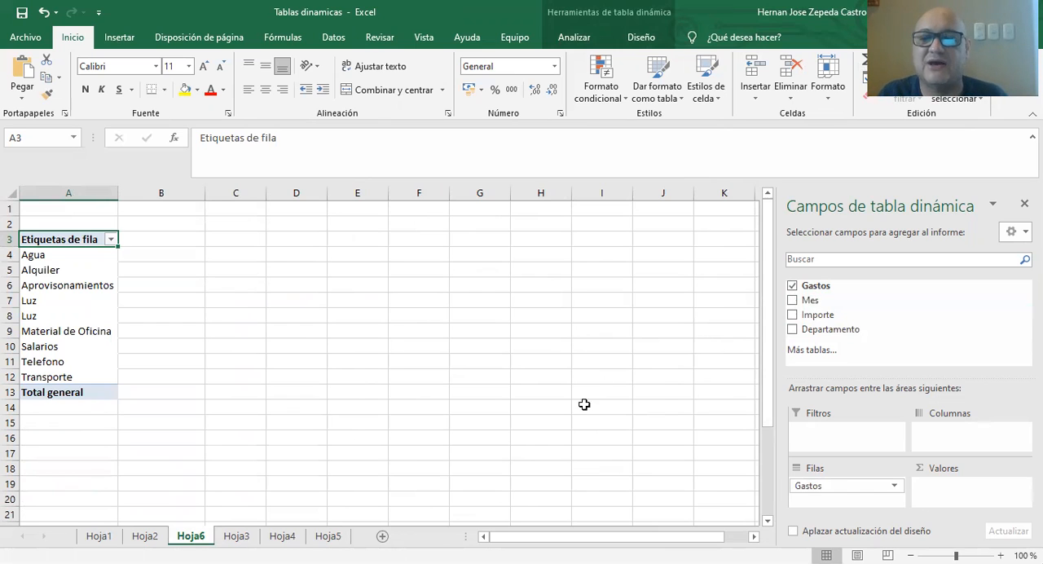
{"action": "left_click", "coordinate": [792, 285]}
{"action": "left_click", "coordinate": [793, 302]}
{"action": "left_click", "coordinate": [792, 315]}
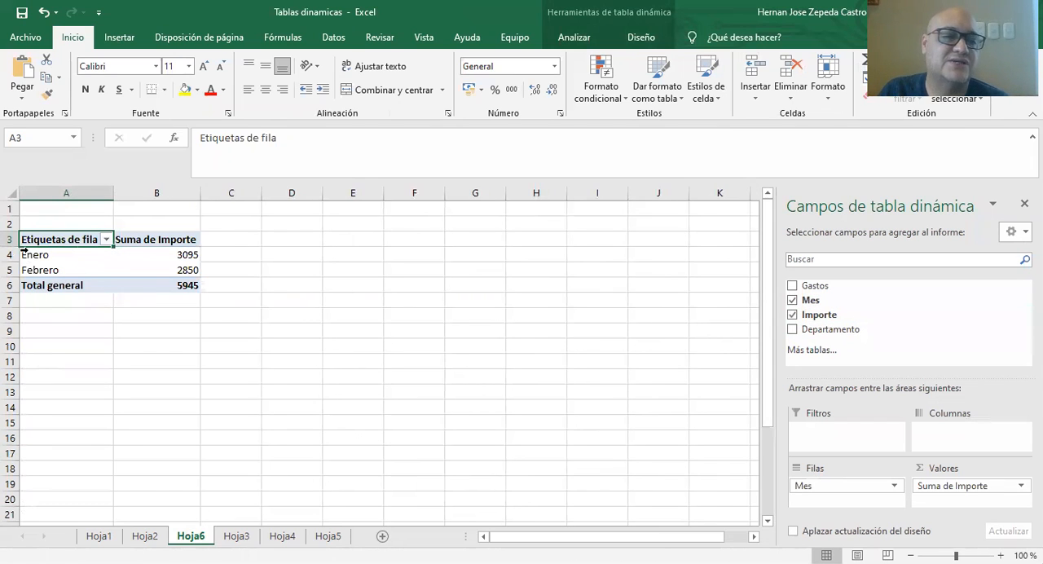
{"action": "left_click", "coordinate": [188, 254]}
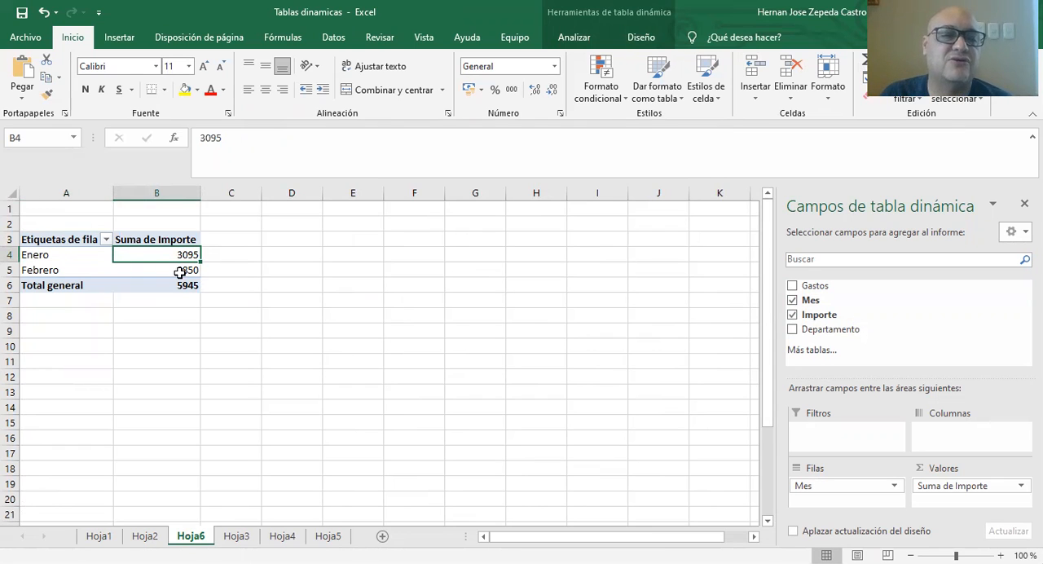
Add Departamento beneath Mes in the pivot table rows and check the Enero amounts for departments A and B.
{"action": "left_click", "coordinate": [794, 329]}
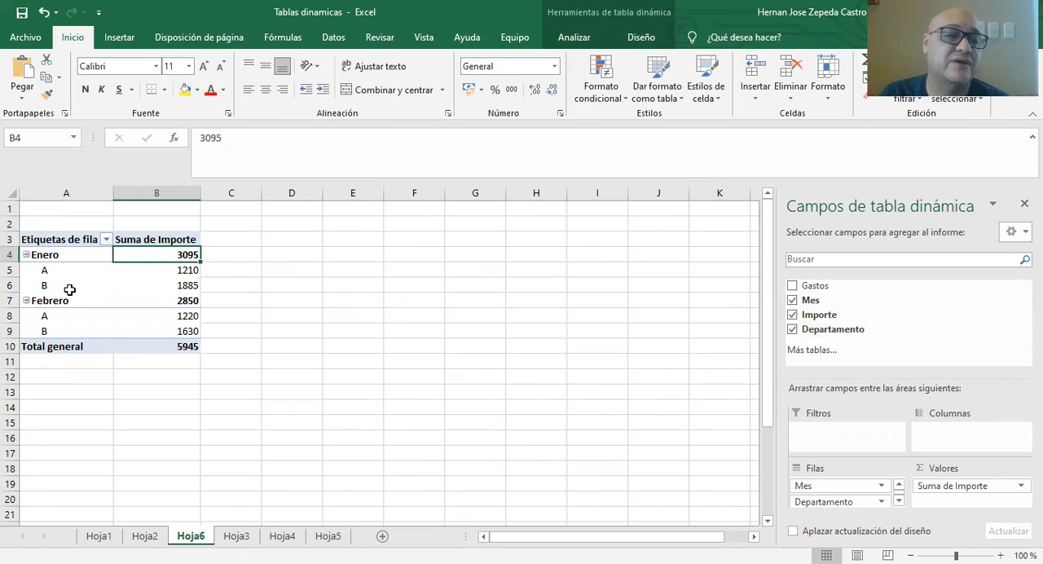
{"action": "left_click", "coordinate": [161, 272]}
{"action": "left_click", "coordinate": [162, 283]}
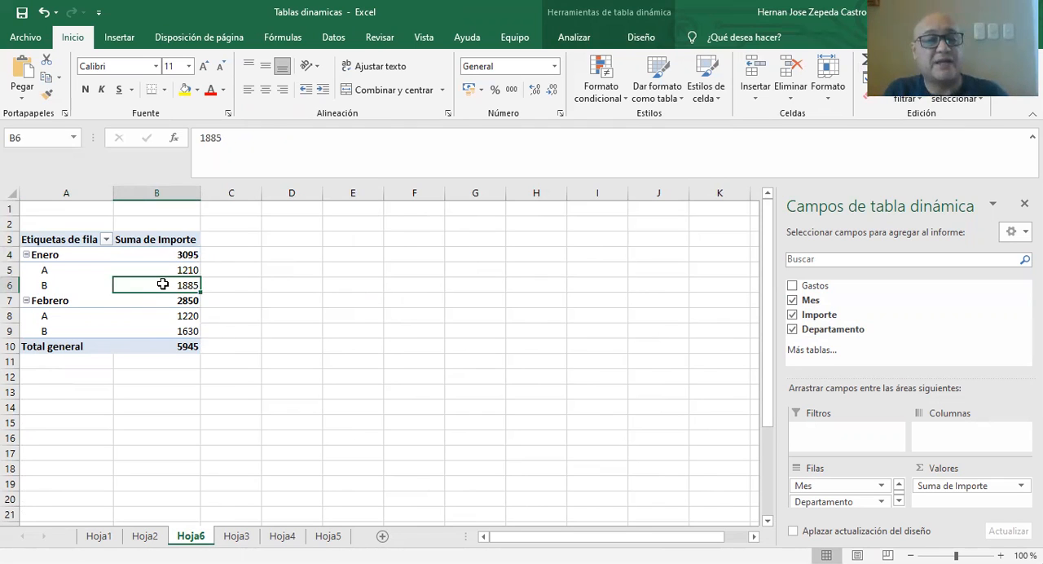
{"action": "mouse_move", "coordinate": [162, 284]}
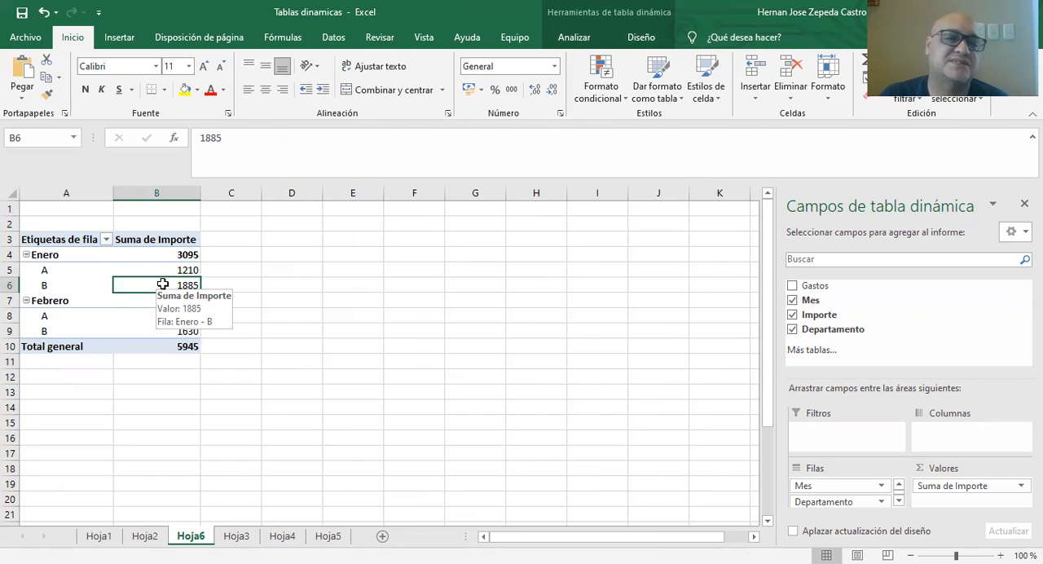
Remove Mes from the pivot table and nest Gastos beneath Departamento in the rows, then review the whole table.
{"action": "left_click", "coordinate": [792, 300]}
{"action": "left_click", "coordinate": [791, 329]}
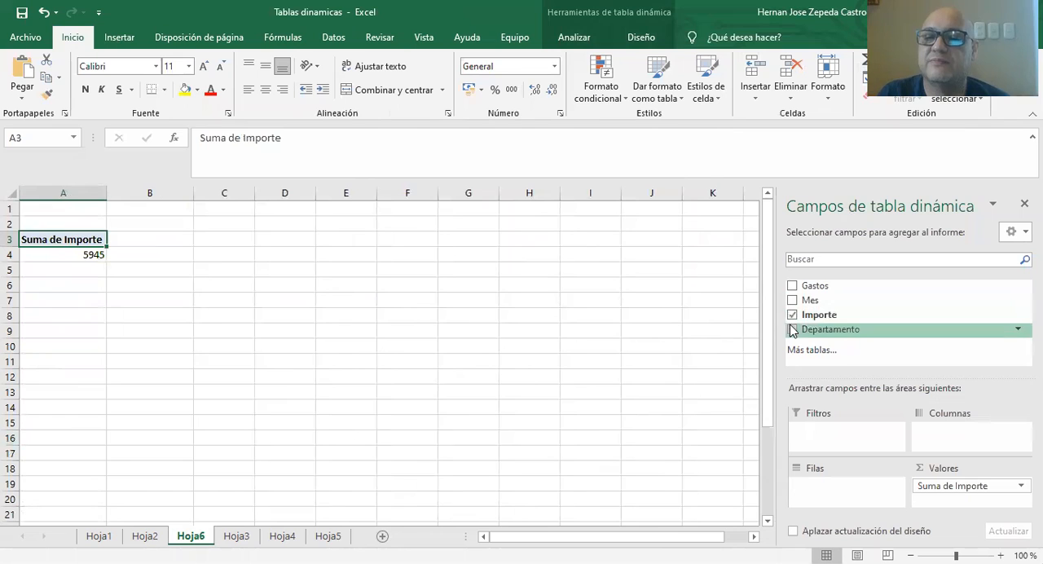
{"action": "left_click", "coordinate": [792, 329]}
{"action": "left_click", "coordinate": [792, 286]}
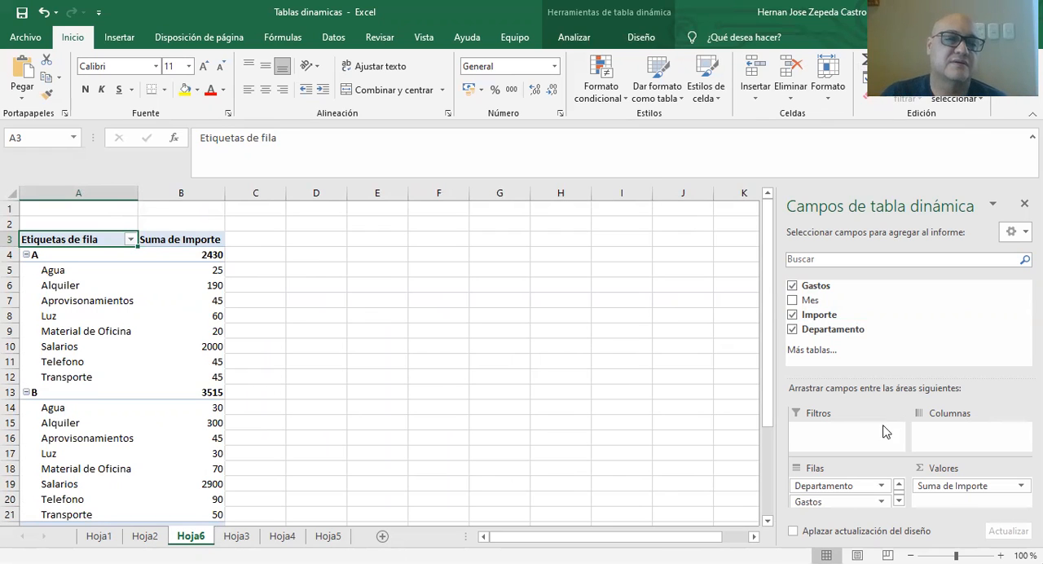
{"action": "scroll", "coordinate": [424, 407], "scroll_direction": "down", "scroll_amount": 2}
{"action": "scroll", "coordinate": [405, 401], "scroll_direction": "up", "scroll_amount": 2}
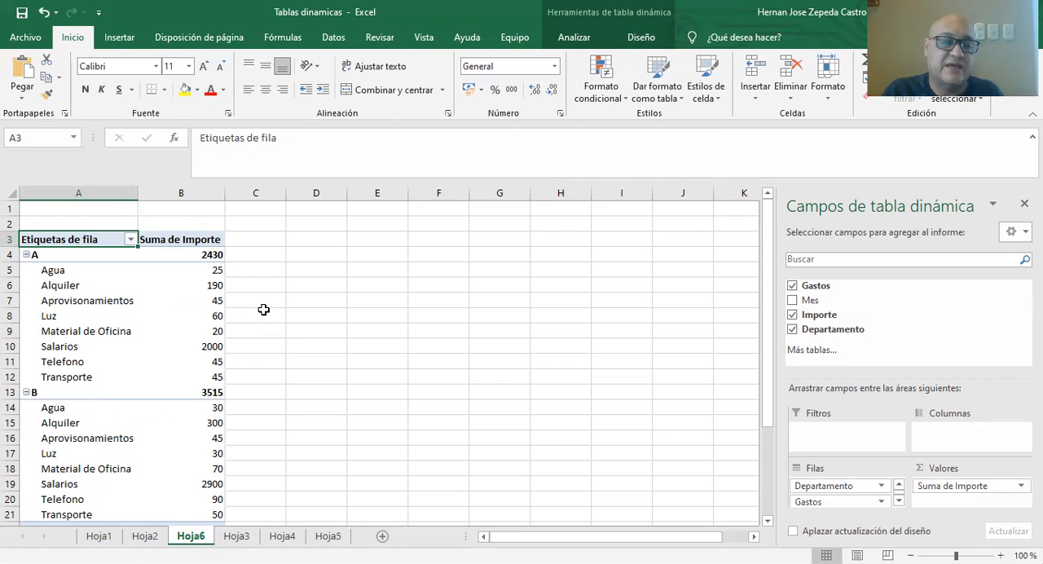
{"action": "scroll", "coordinate": [328, 326], "scroll_direction": "down", "scroll_amount": 2}
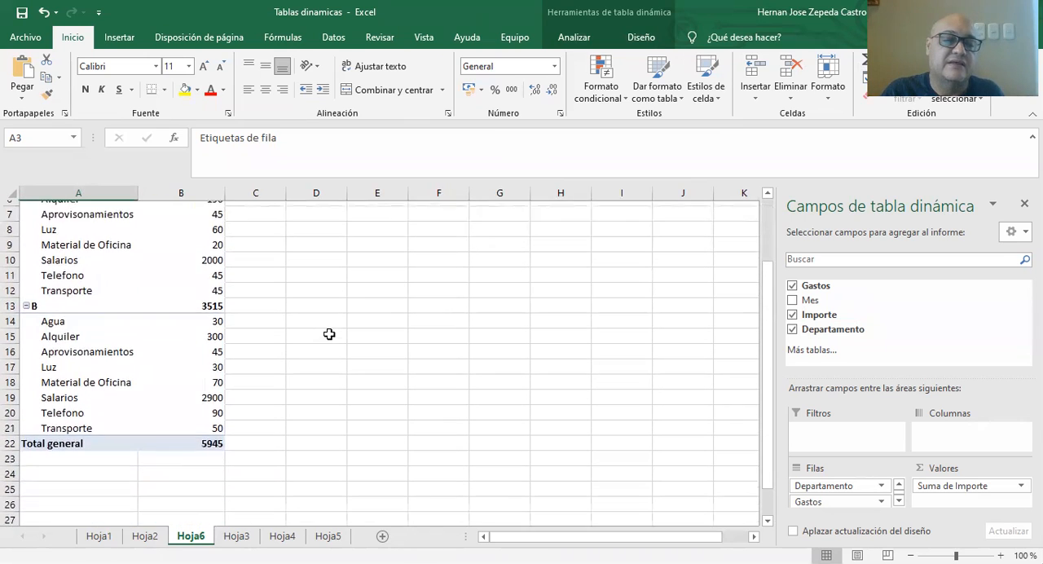
{"action": "scroll", "coordinate": [328, 334], "scroll_direction": "up", "scroll_amount": 2}
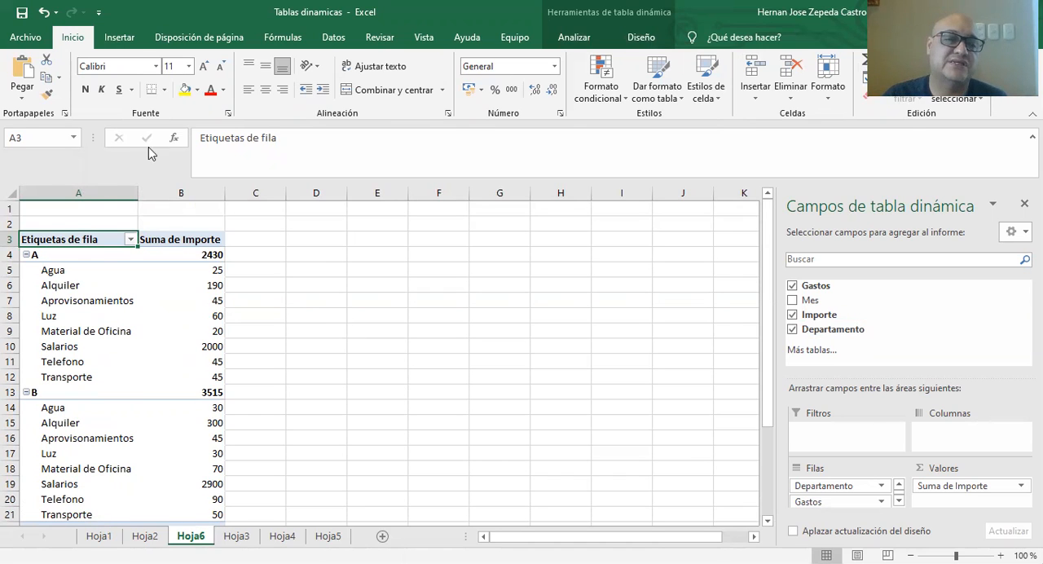
Insert a clustered column pivot chart from the pivot table and move it clear of the table's data.
{"action": "left_click", "coordinate": [106, 38]}
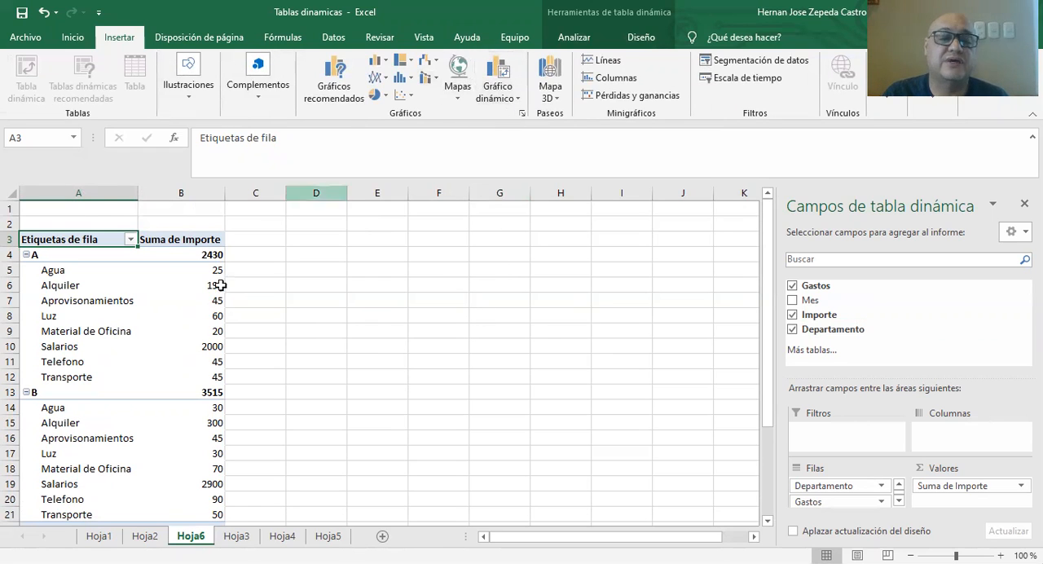
{"action": "left_click", "coordinate": [158, 271]}
{"action": "left_click", "coordinate": [515, 92]}
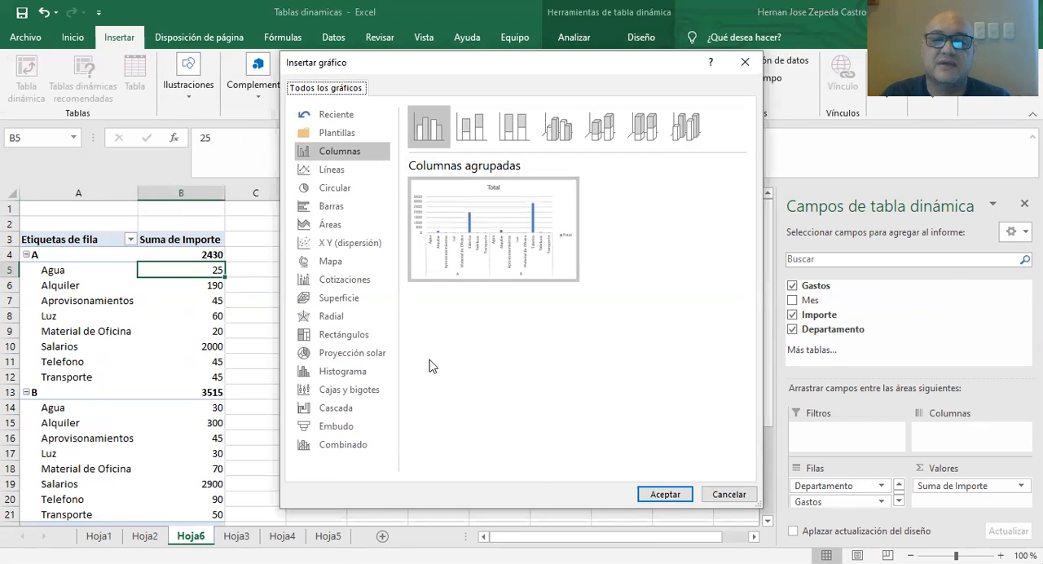
{"action": "left_click", "coordinate": [661, 494]}
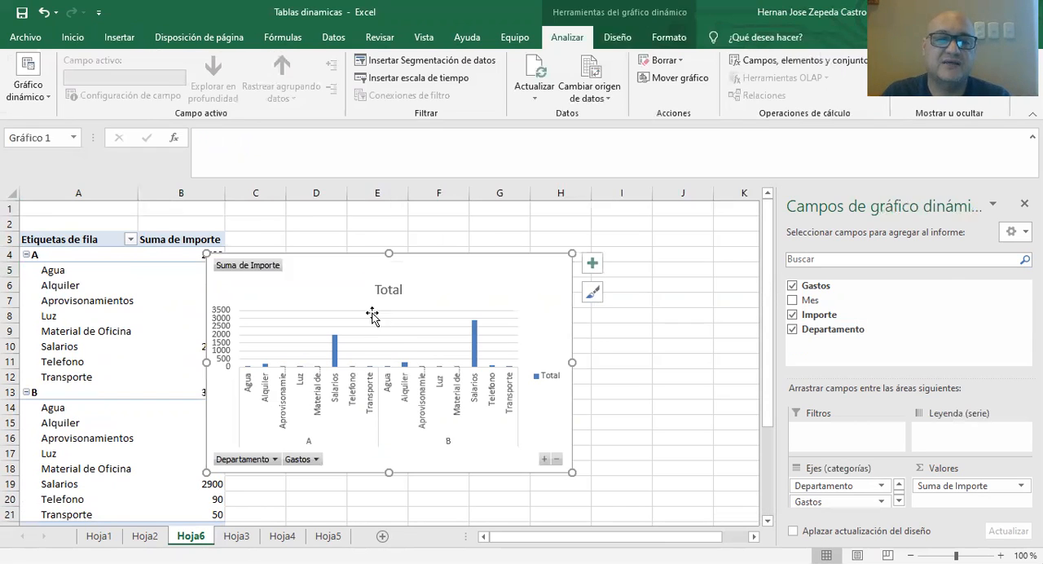
{"action": "left_click_drag", "start_coordinate": [369, 283], "coordinate": [497, 271]}
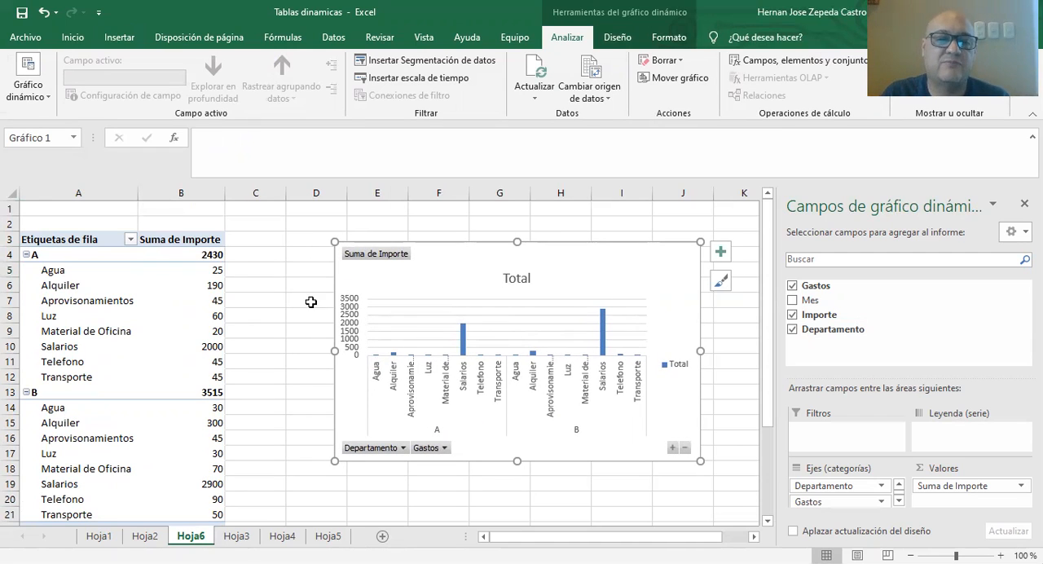
Remove Gastos from the pivot chart to compare the total Importe of departments A and B.
{"action": "left_click", "coordinate": [792, 285]}
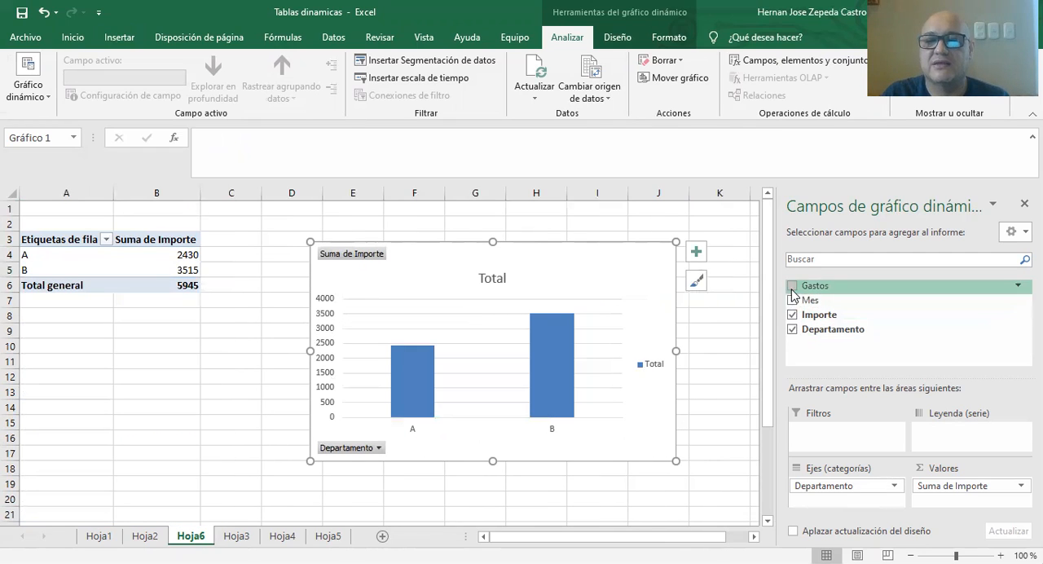
{"action": "left_click", "coordinate": [791, 300]}
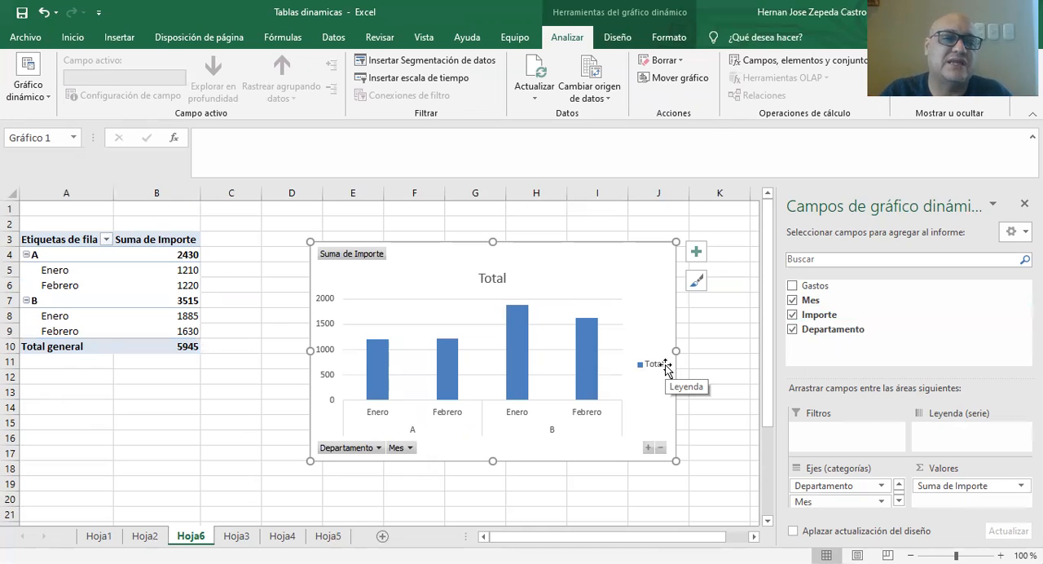
{"action": "left_click", "coordinate": [792, 299]}
Clear Importe, Departamento and Gastos from the pivot chart fields.
{"action": "left_click", "coordinate": [792, 314]}
{"action": "left_click", "coordinate": [792, 285]}
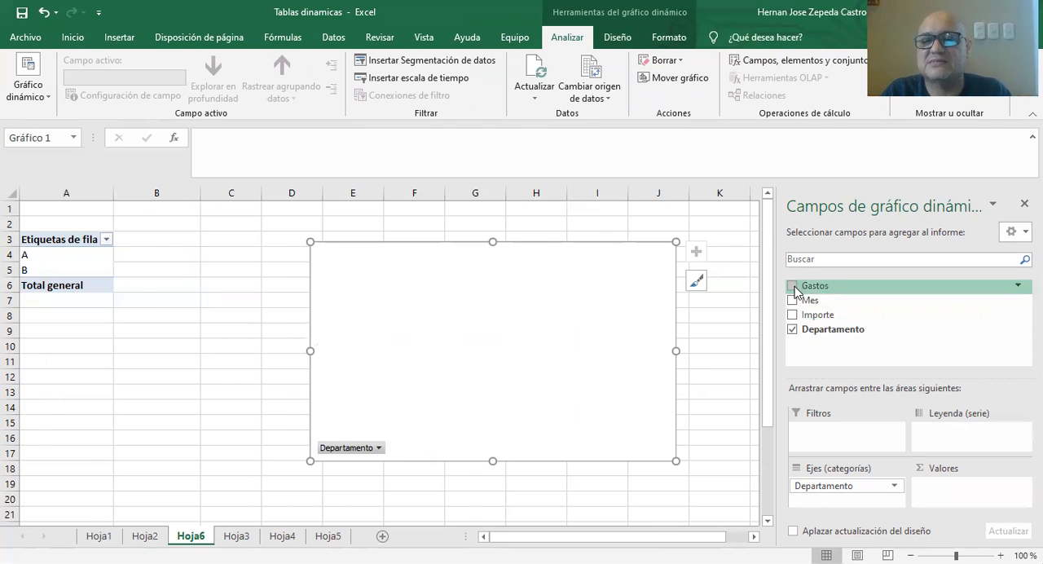
{"action": "left_click", "coordinate": [792, 329]}
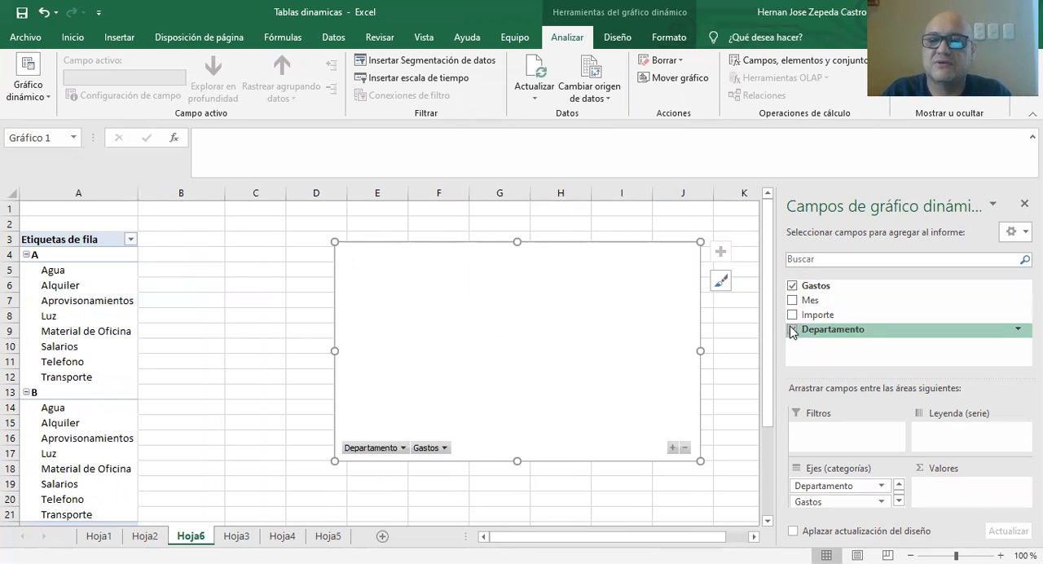
{"action": "left_click", "coordinate": [792, 329]}
{"action": "left_click", "coordinate": [791, 329]}
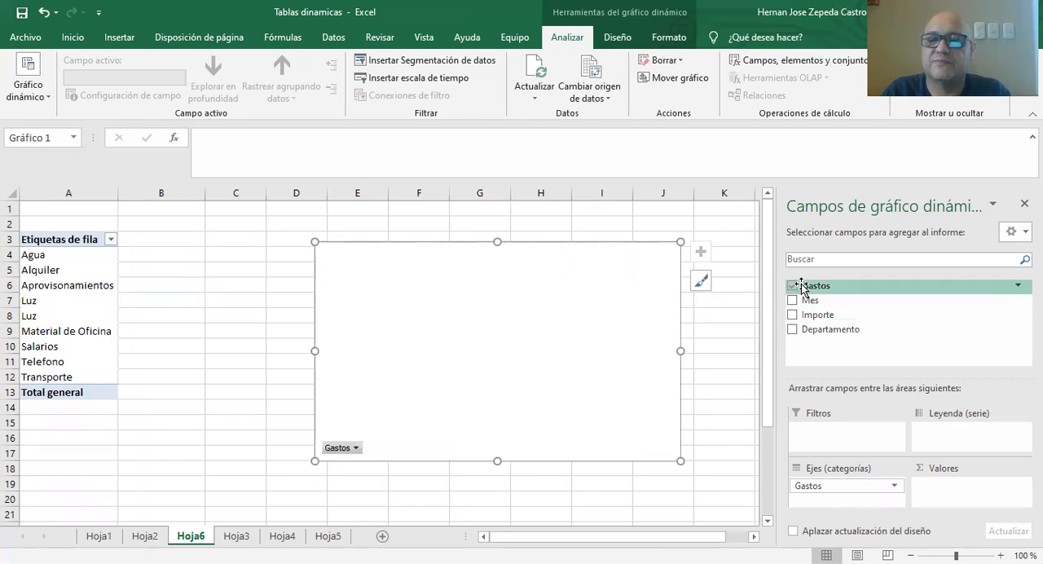
{"action": "left_click", "coordinate": [791, 285]}
Rebuild the pivot chart with Departamento and Gastos as categories and the sum of Importe as values.
{"action": "left_click", "coordinate": [792, 329]}
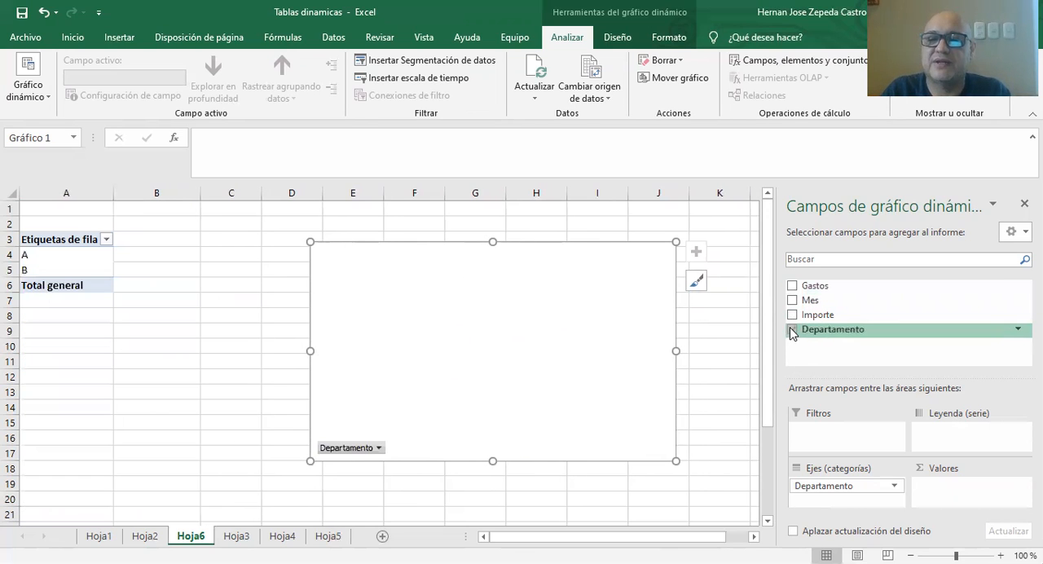
{"action": "left_click", "coordinate": [791, 286]}
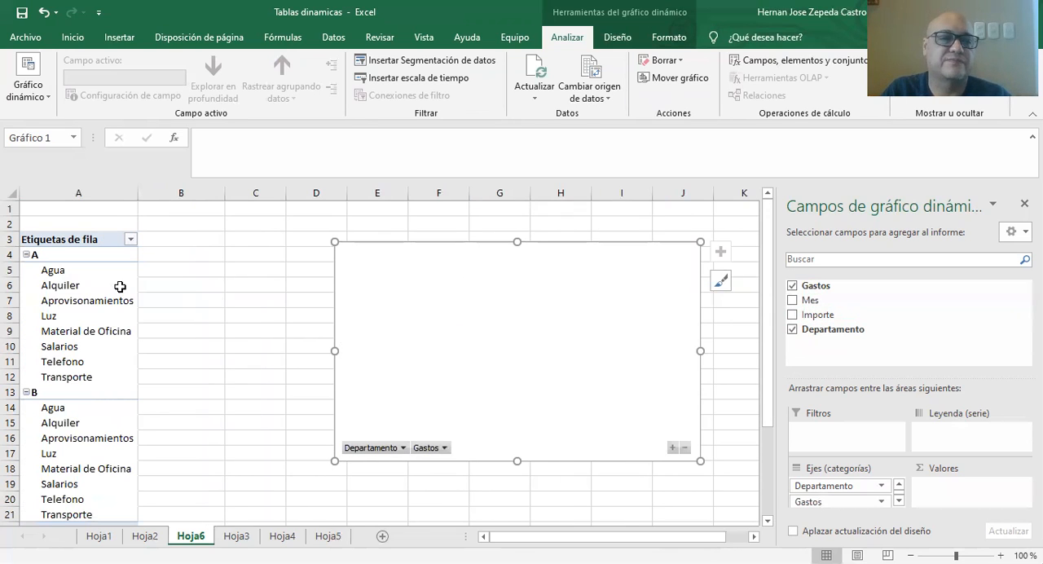
{"action": "left_click", "coordinate": [792, 314]}
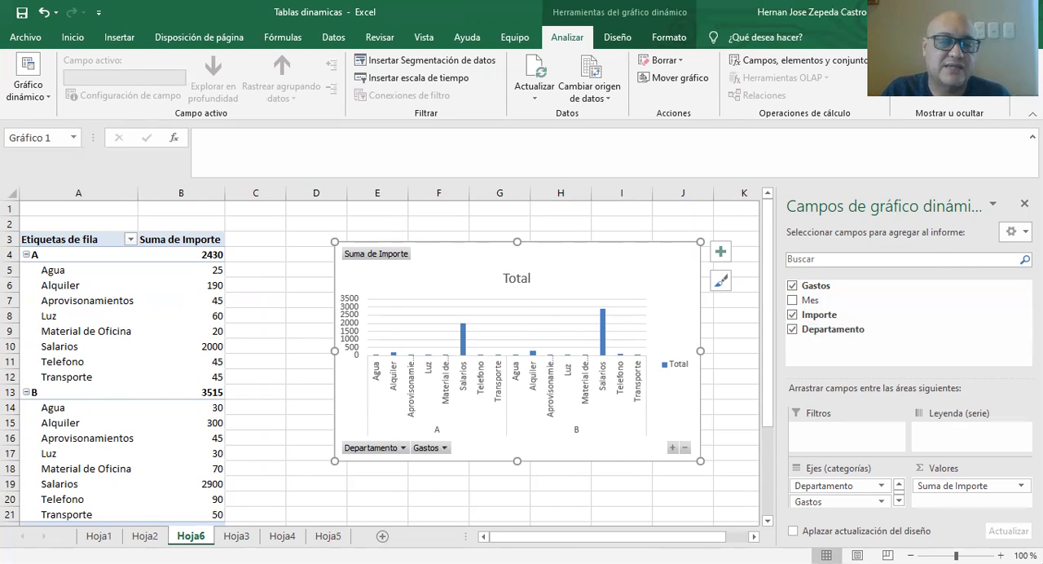
Move the Hoja6 sheet after Hoja5.
{"action": "left_click_drag", "start_coordinate": [180, 539], "coordinate": [363, 531]}
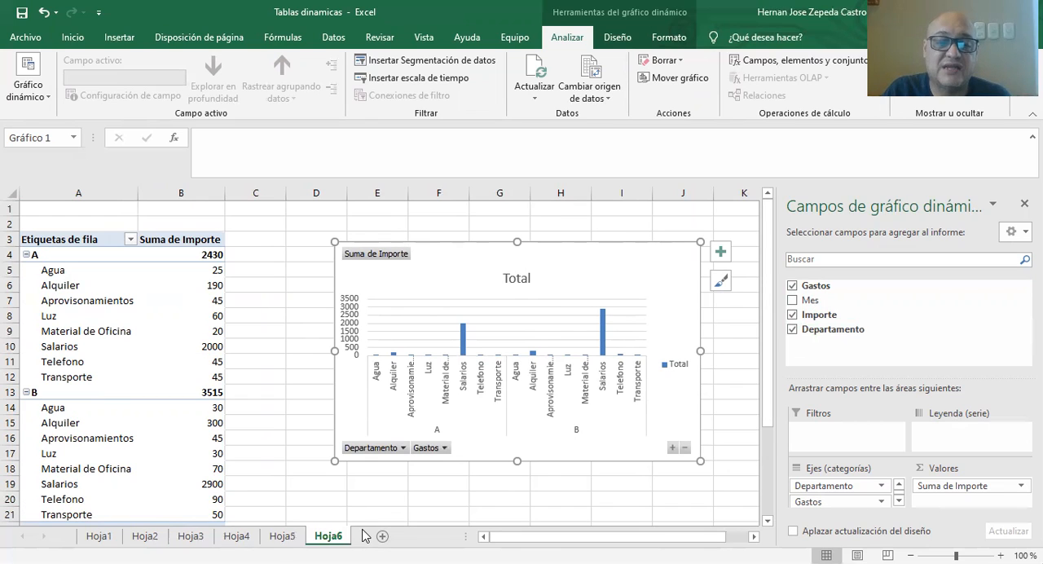